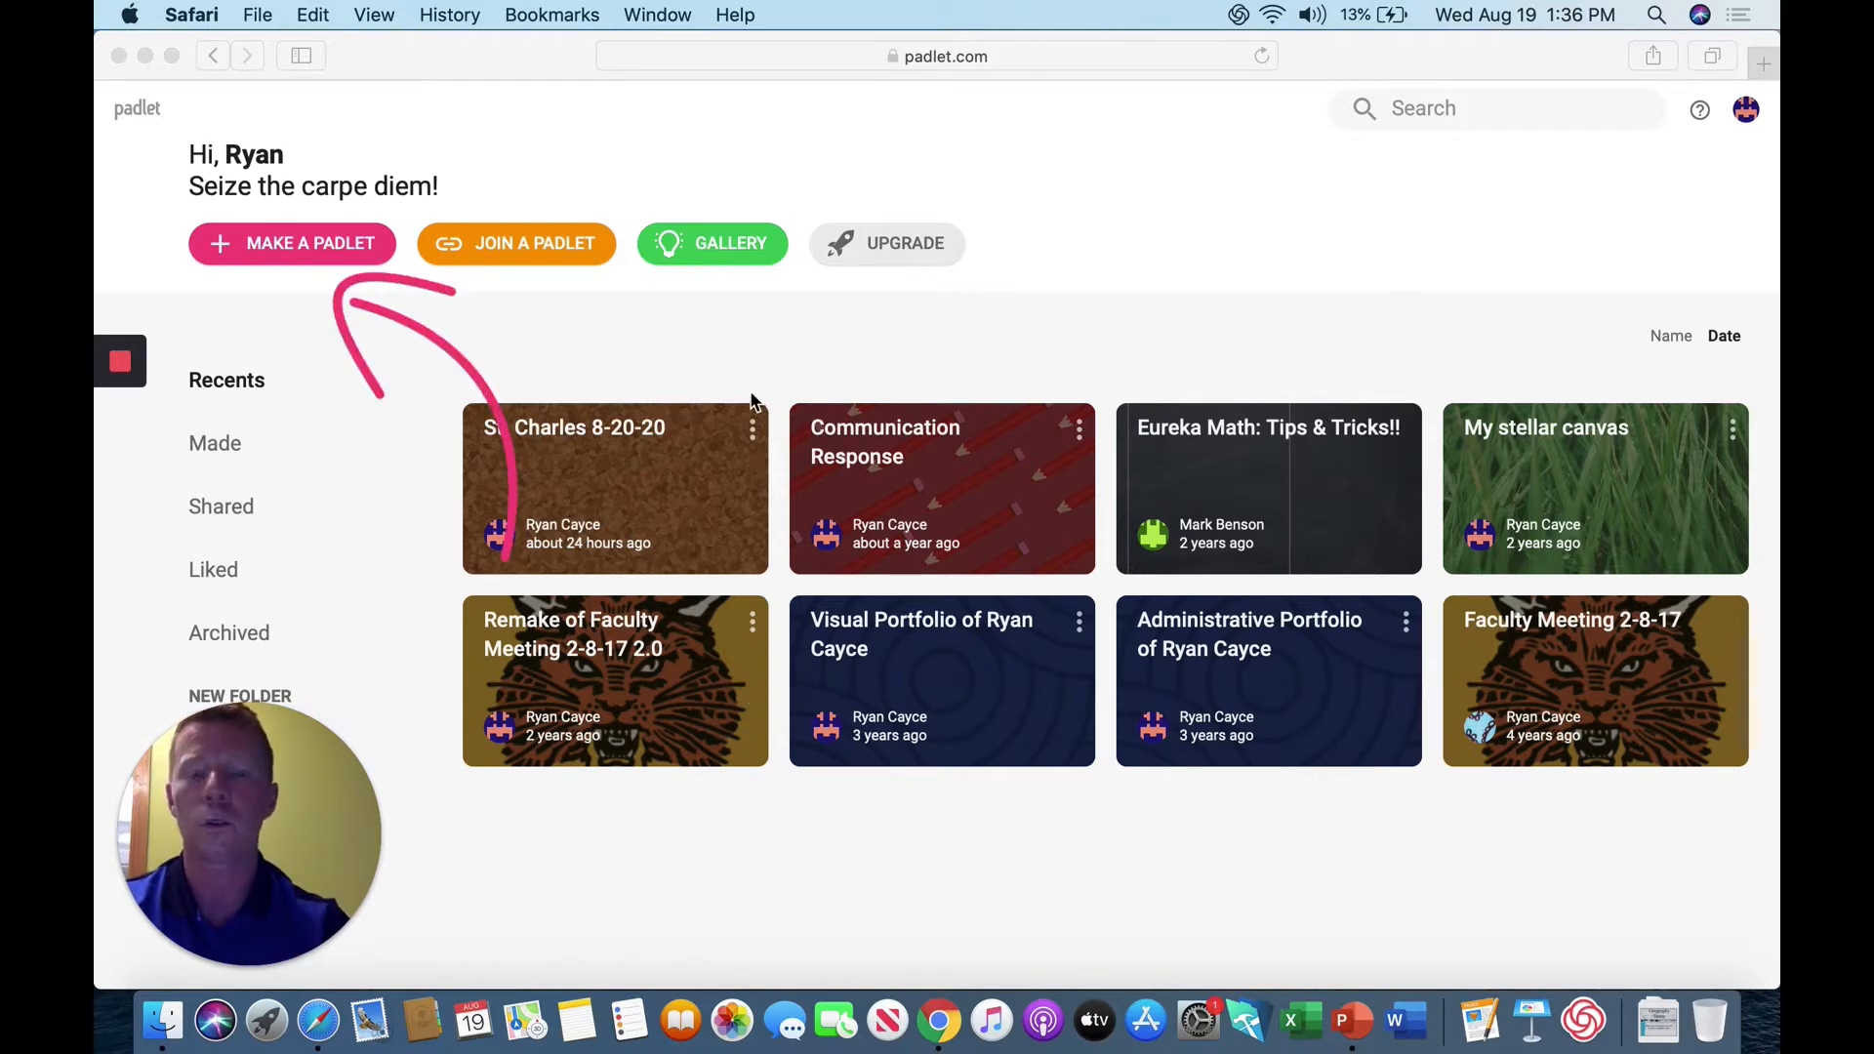
# Step: Create a new padlet with the blank Canvas layout
pyautogui.click(328, 255)
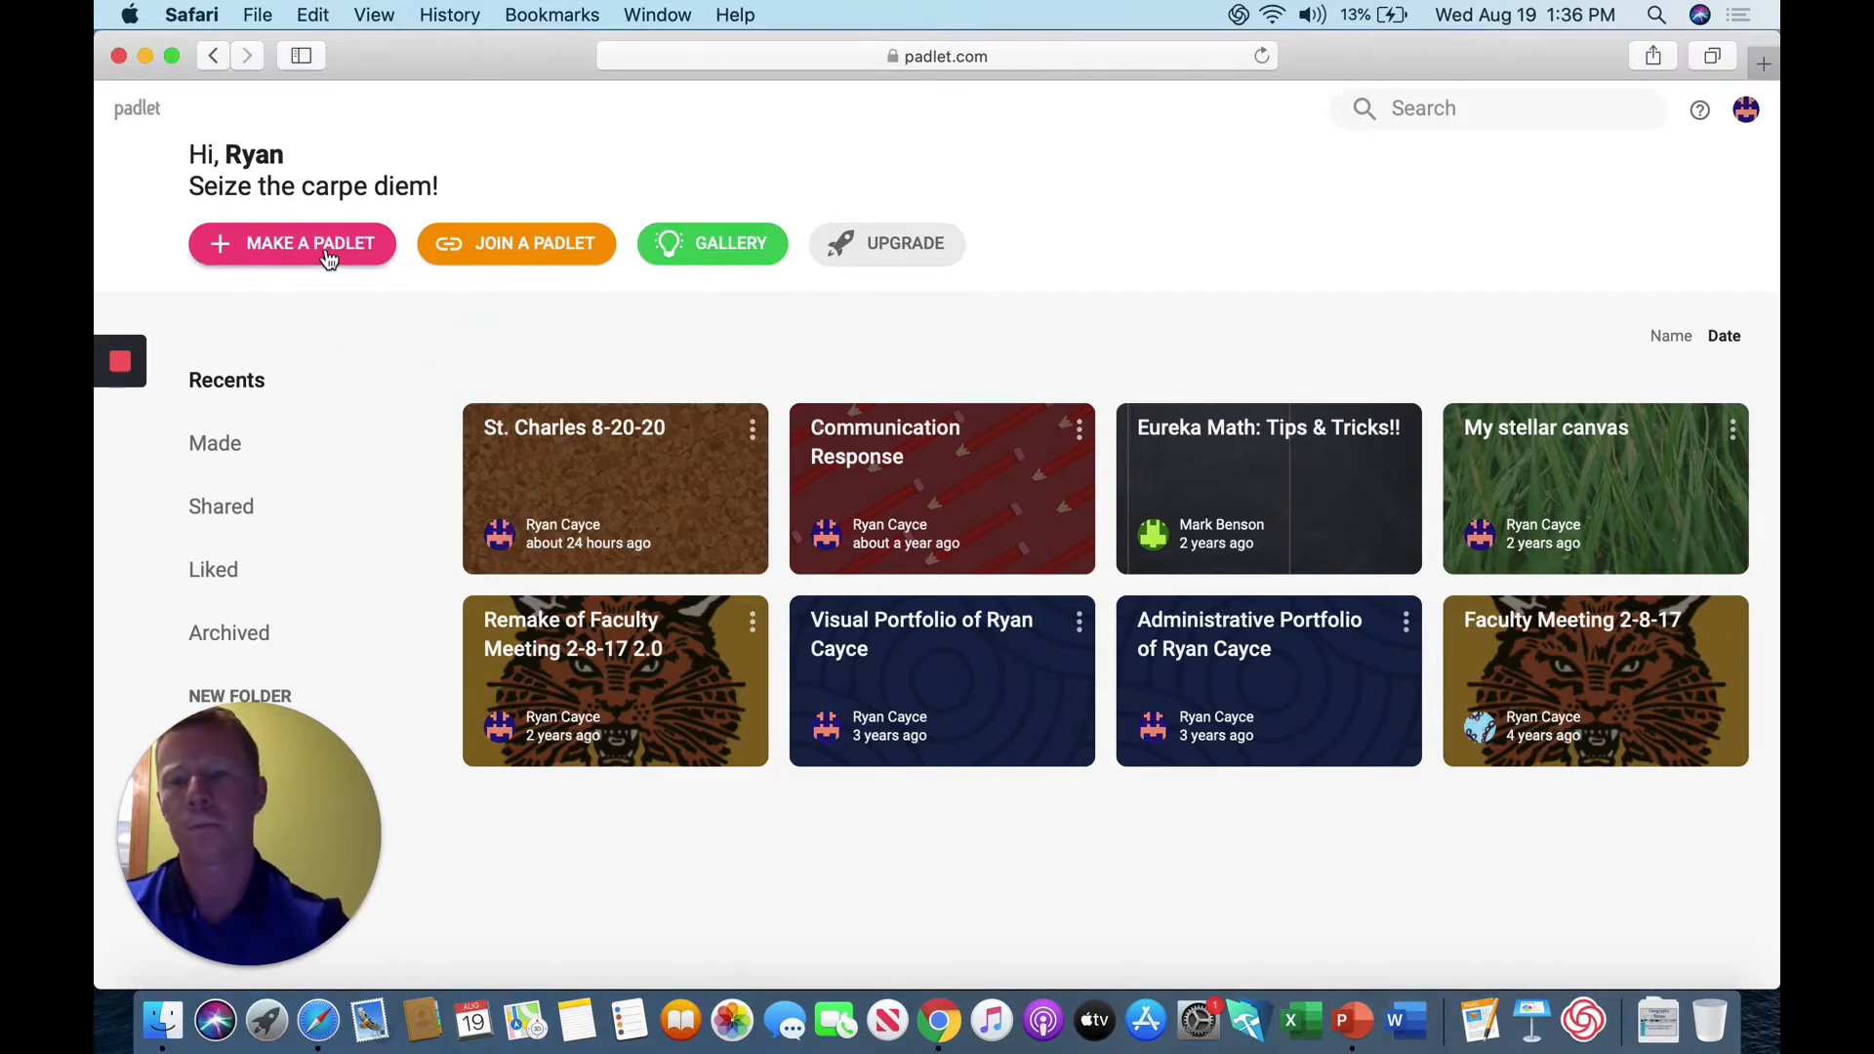
pyautogui.click(328, 256)
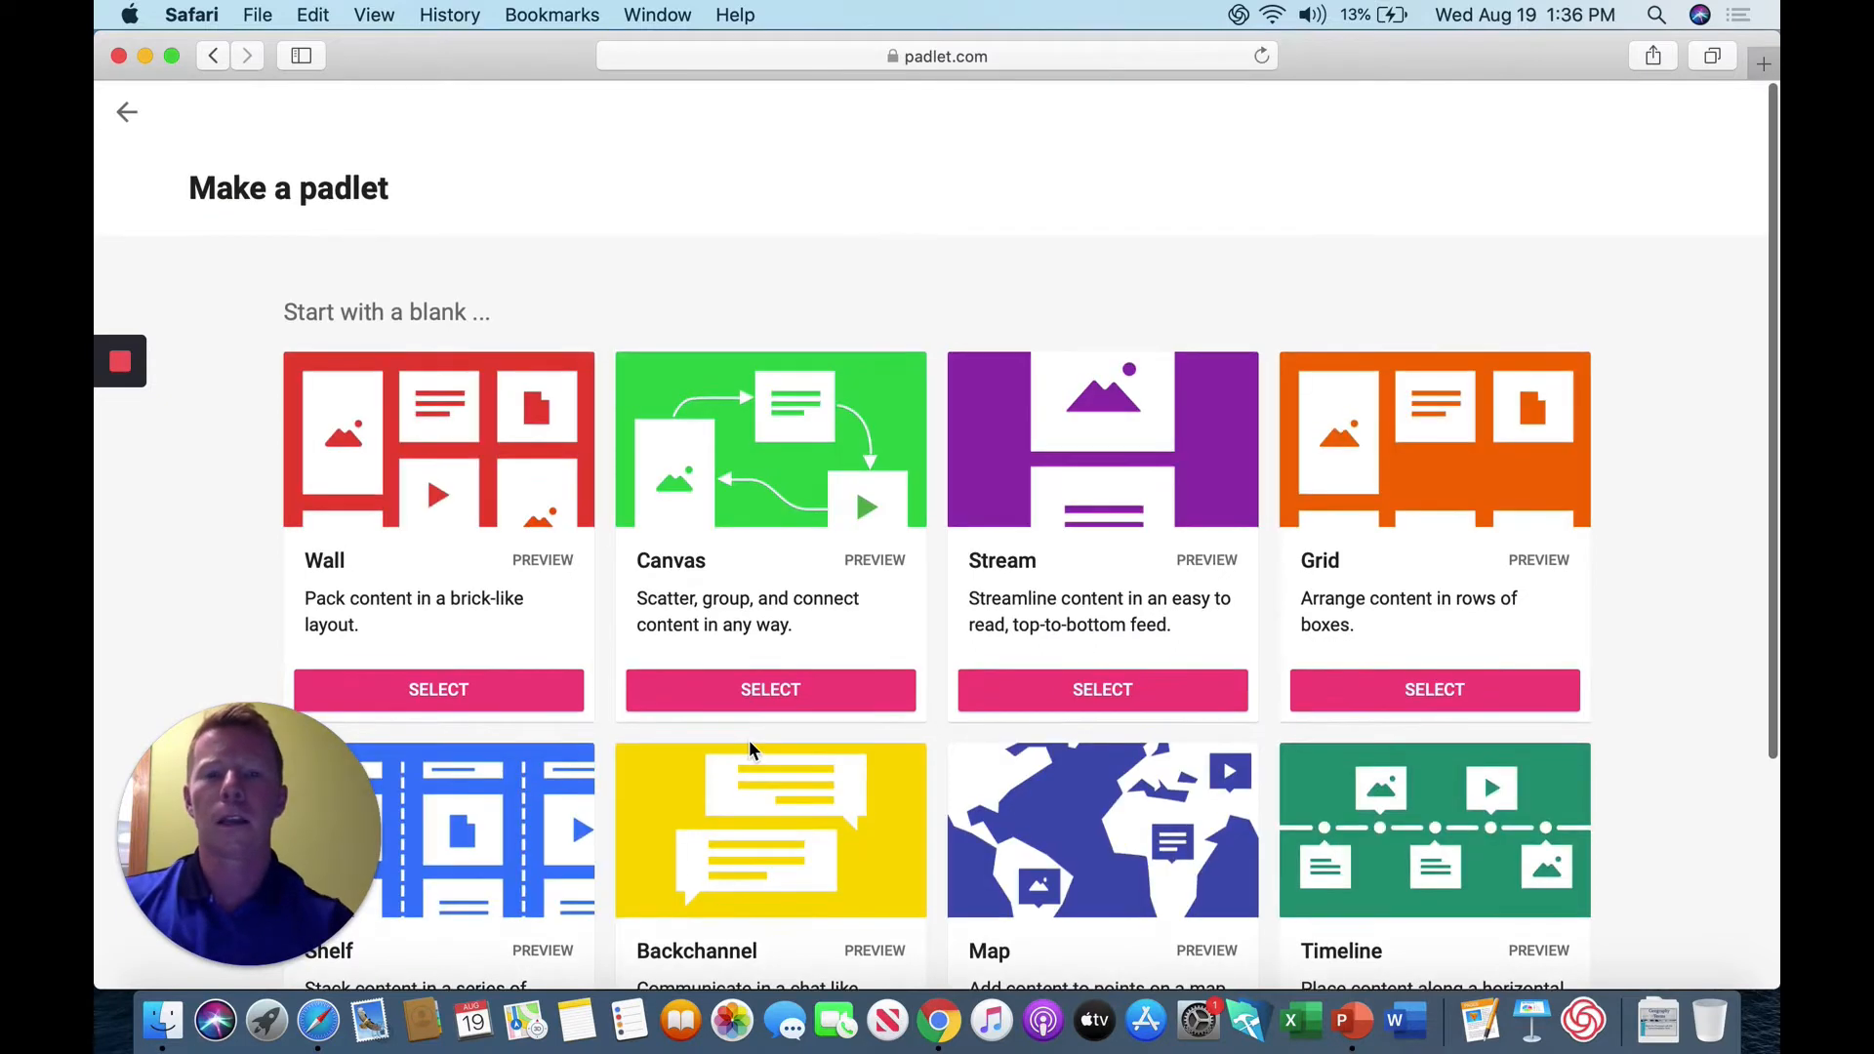
pyautogui.scroll(-5, 750, 750)
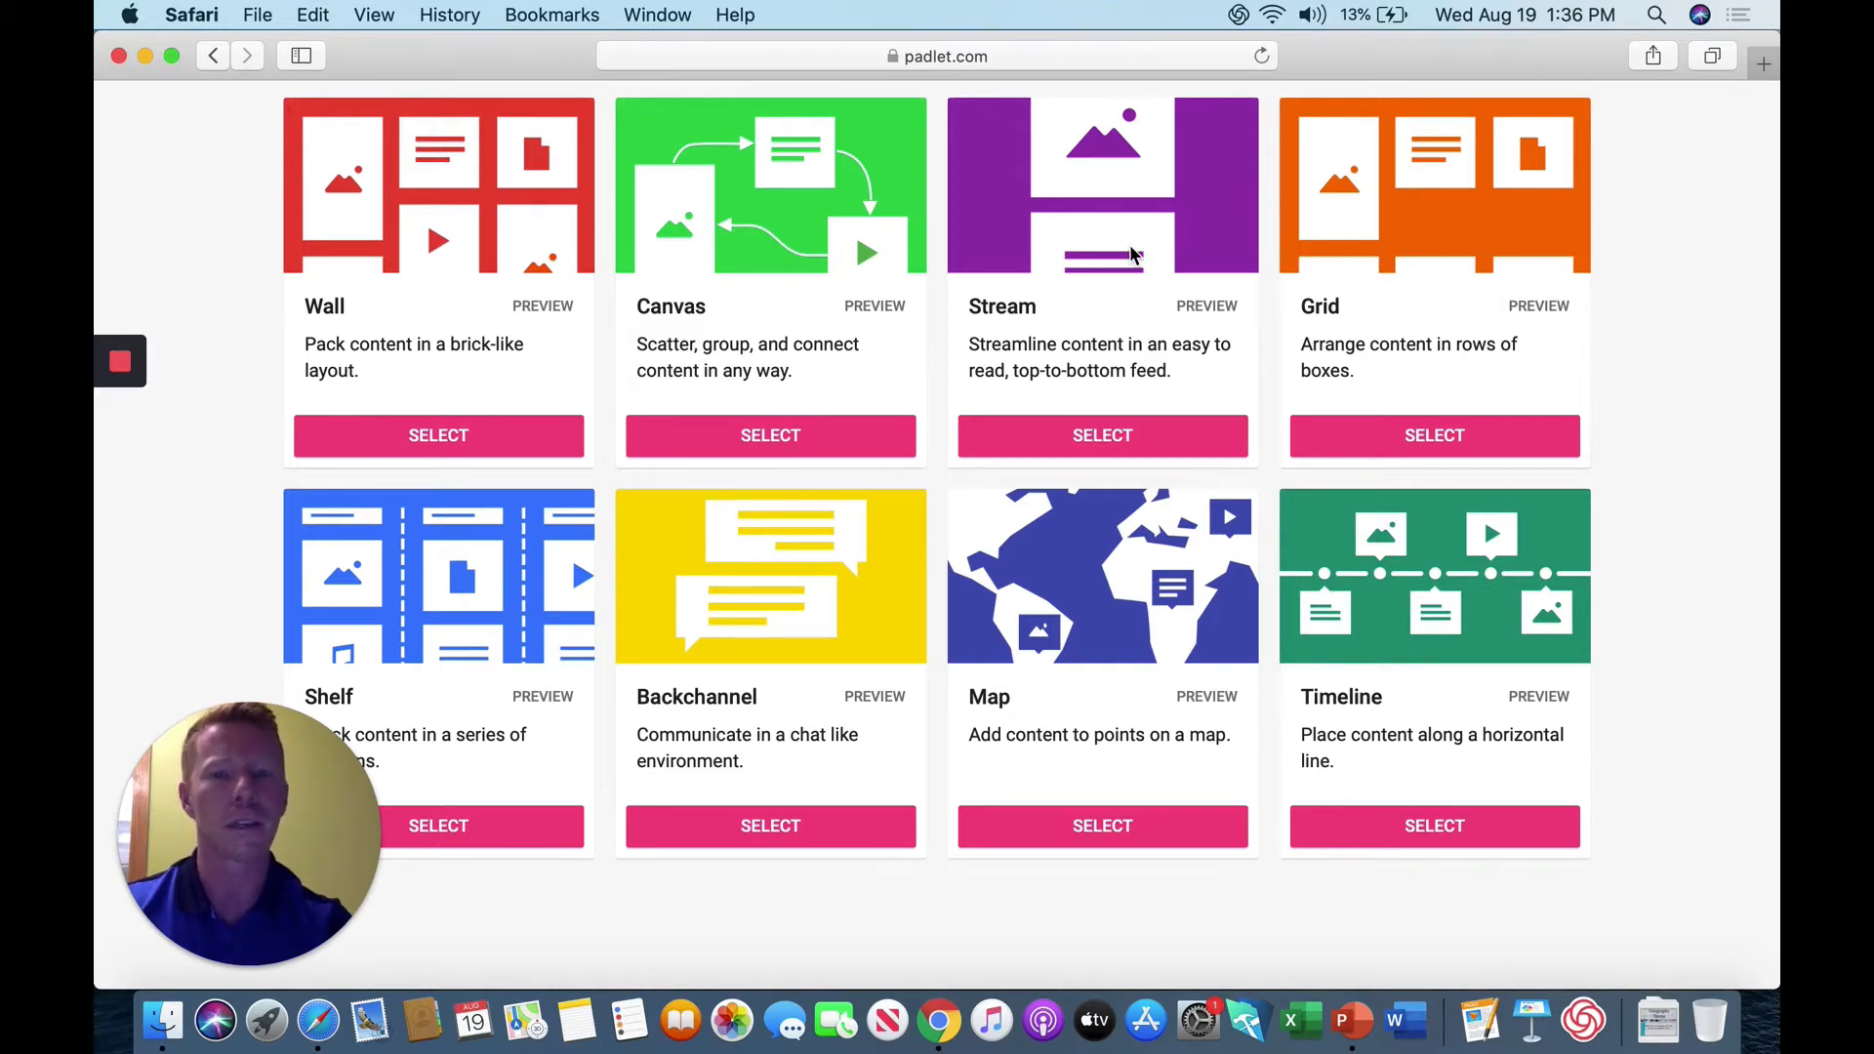
pyautogui.scroll(-2, 1294, 506)
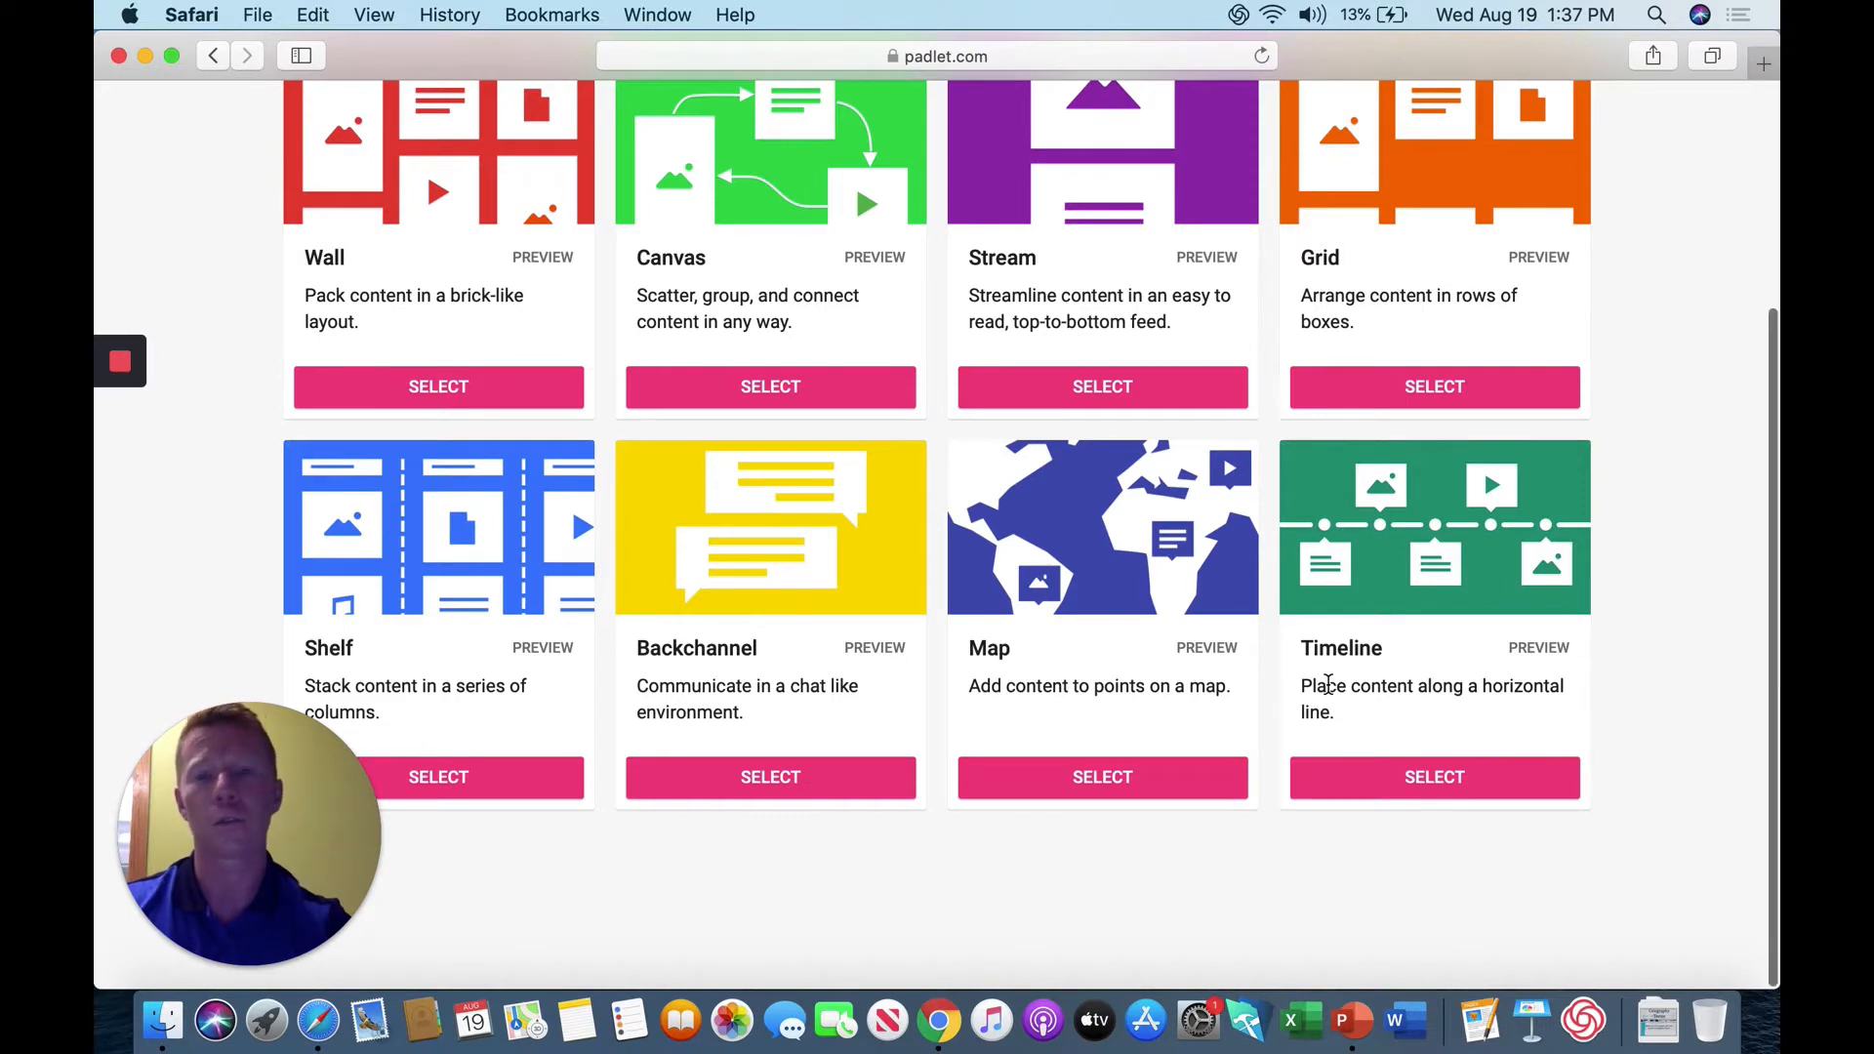
pyautogui.scroll(4, 1327, 683)
pyautogui.scroll(-2, 1328, 683)
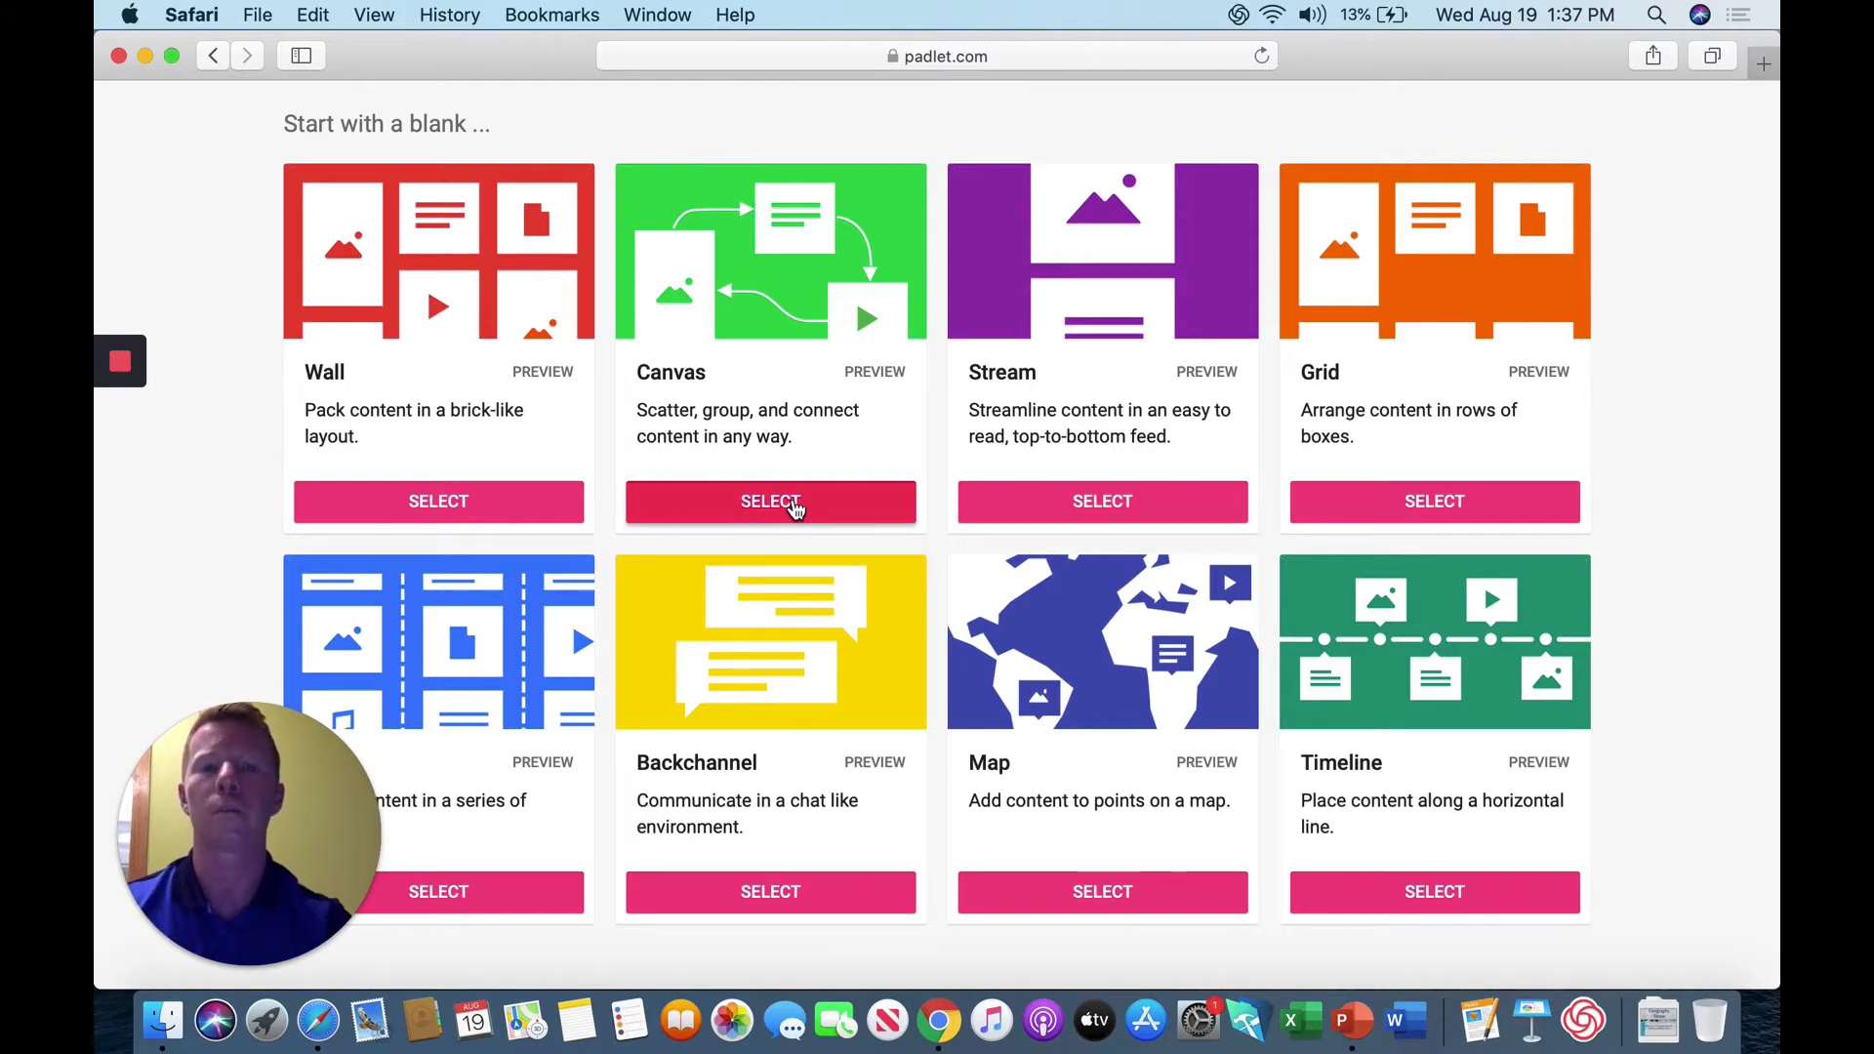
pyautogui.click(793, 506)
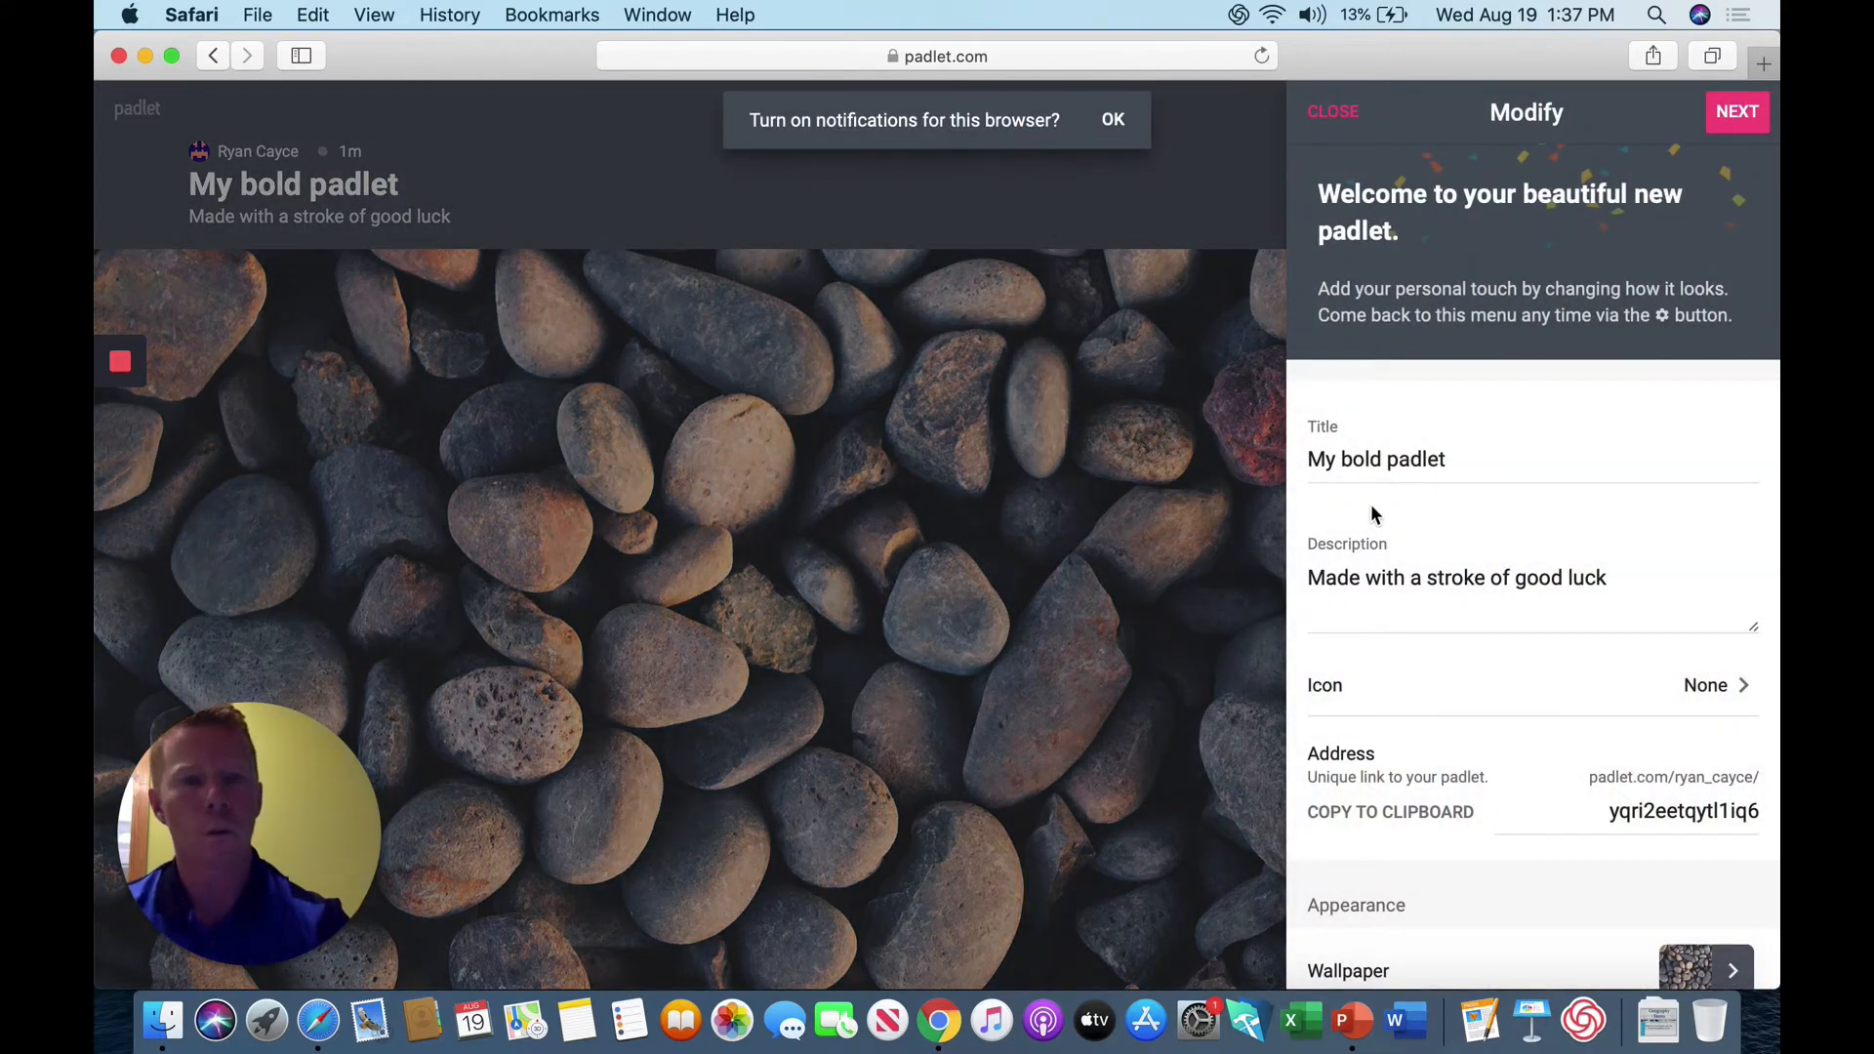
# Step: Set the padlet's title to "Tech Byte" and its description to "How To Use Padlet"
pyautogui.tripleClick(1411, 459)
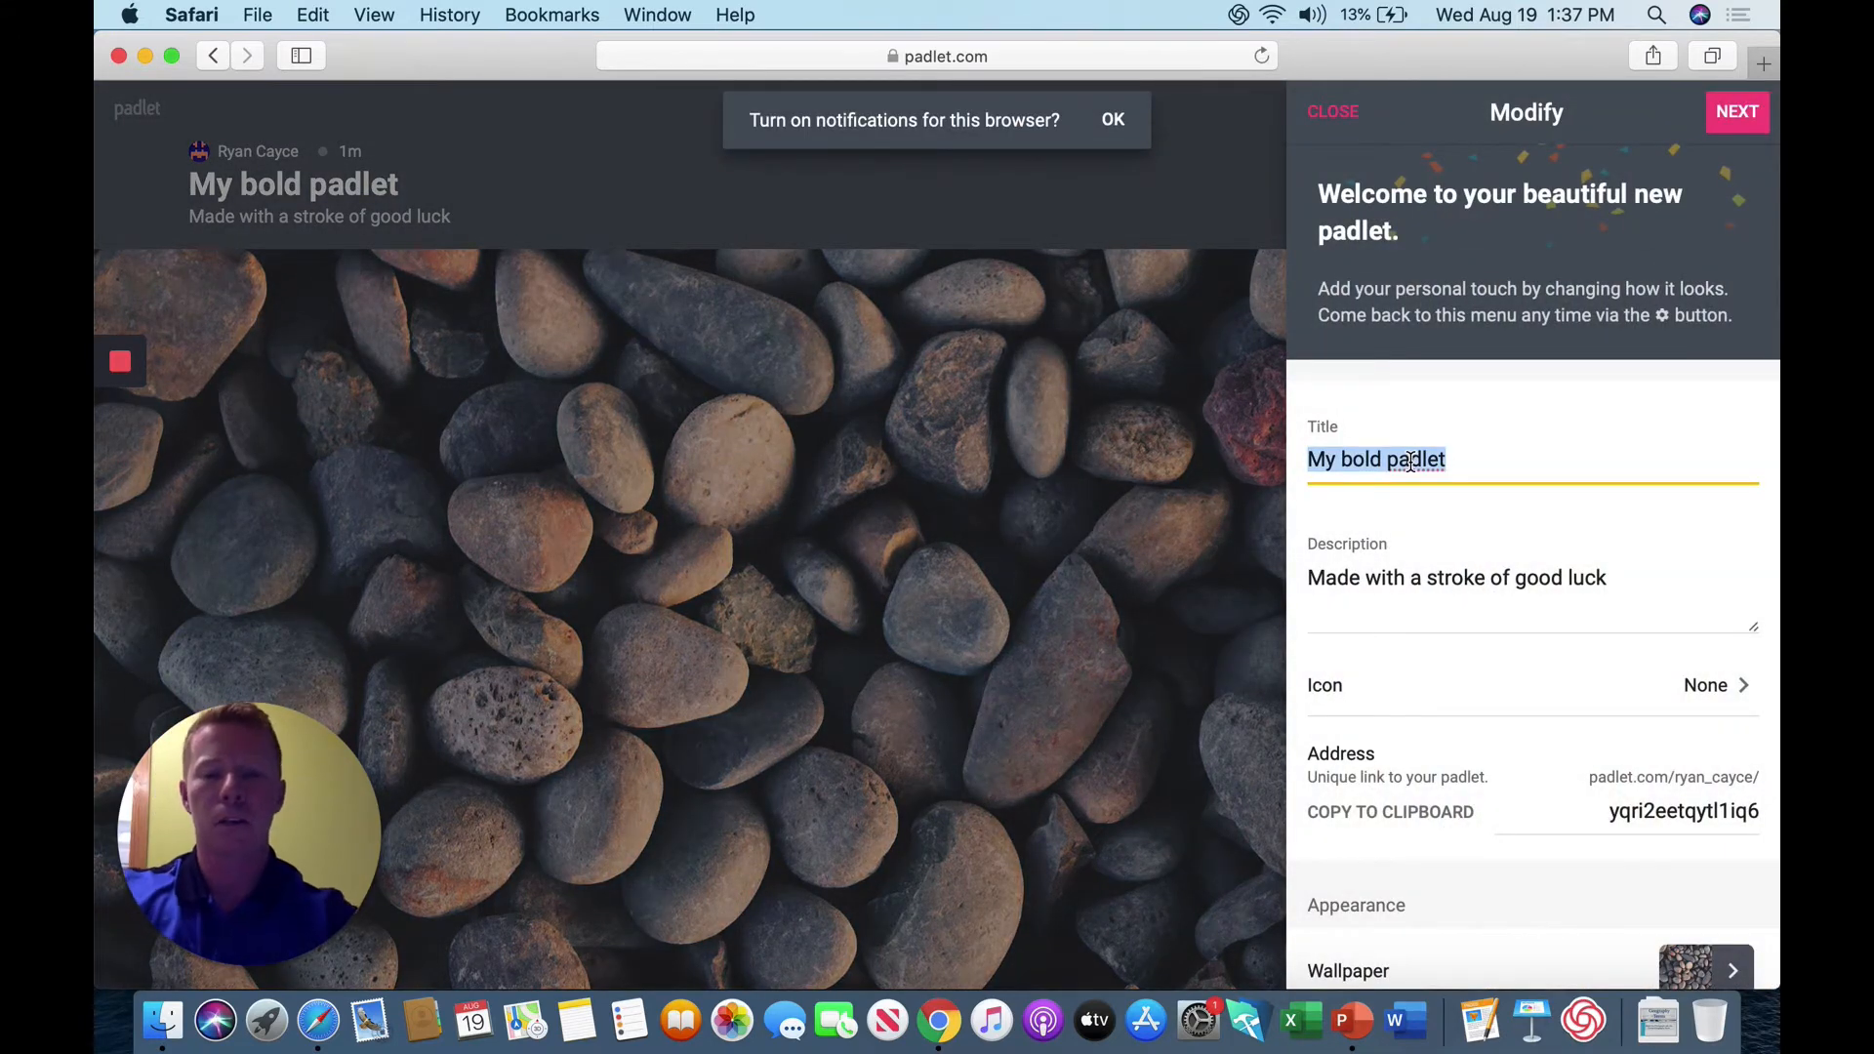
pyautogui.write('Tech Byte')
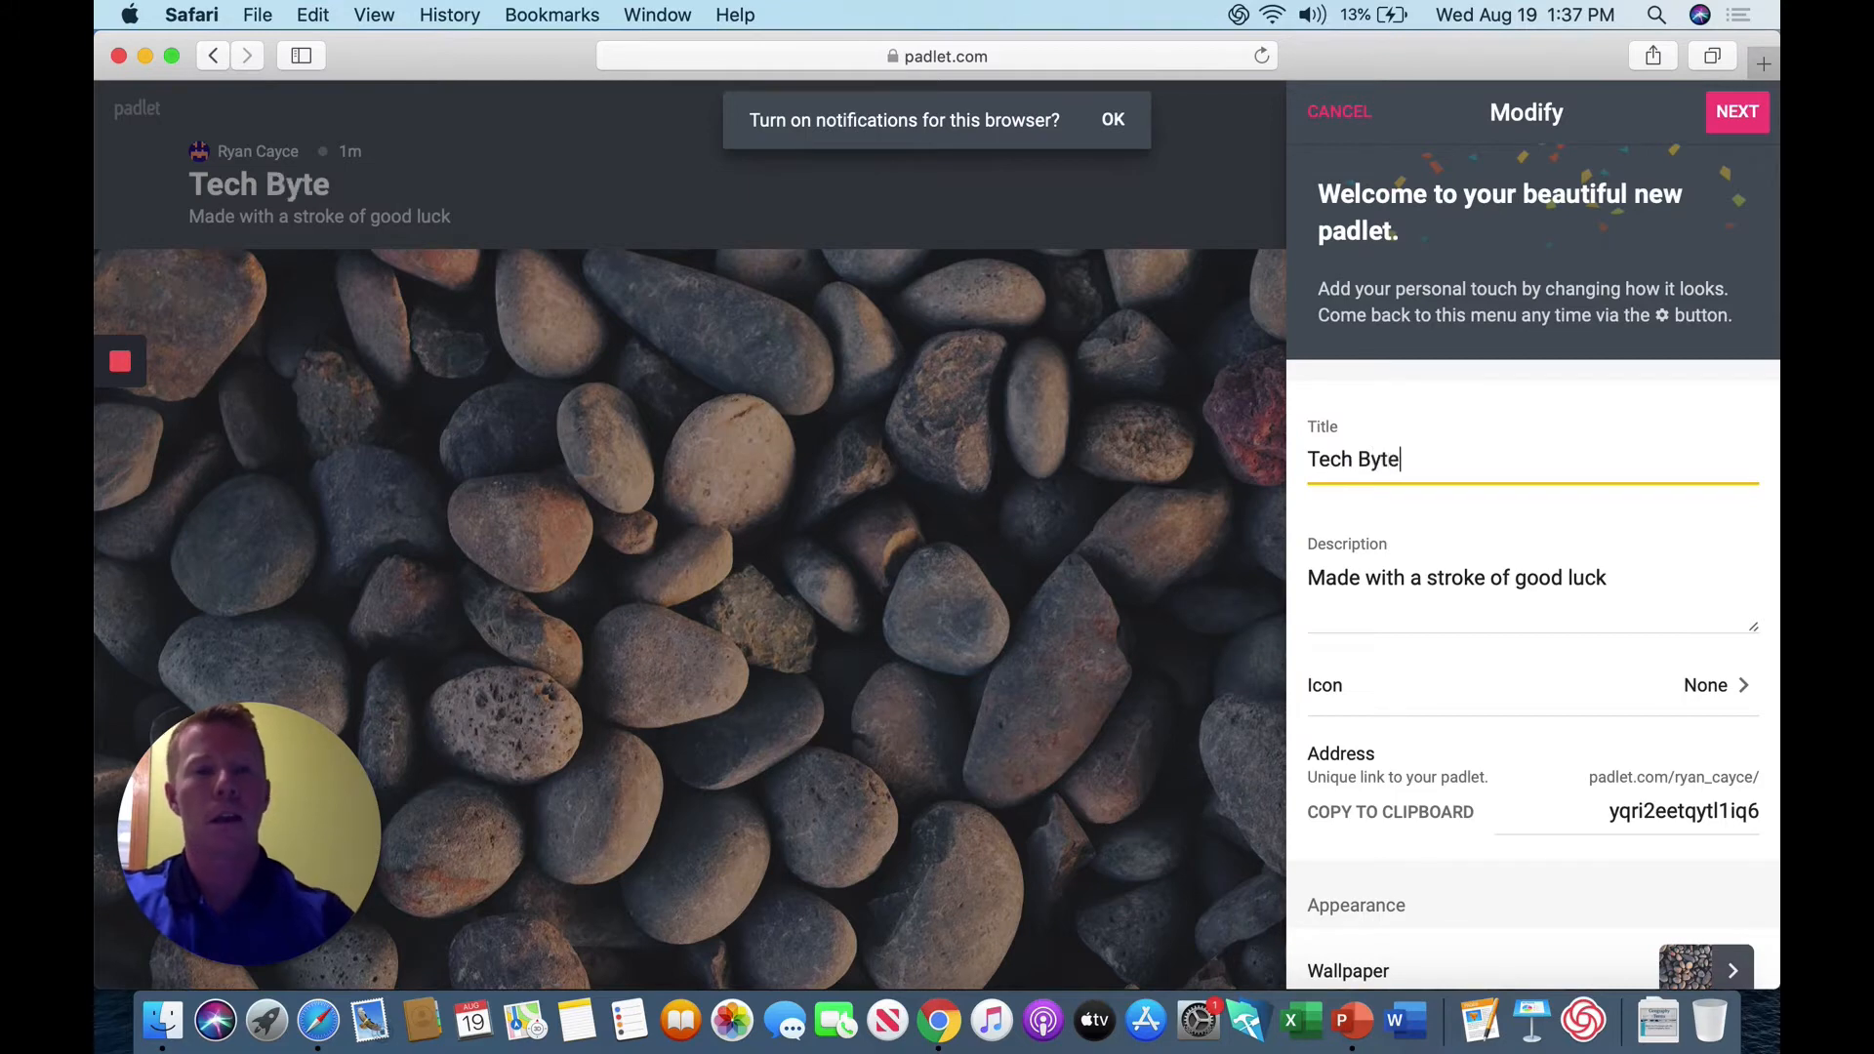
pyautogui.doubleClick(1581, 577)
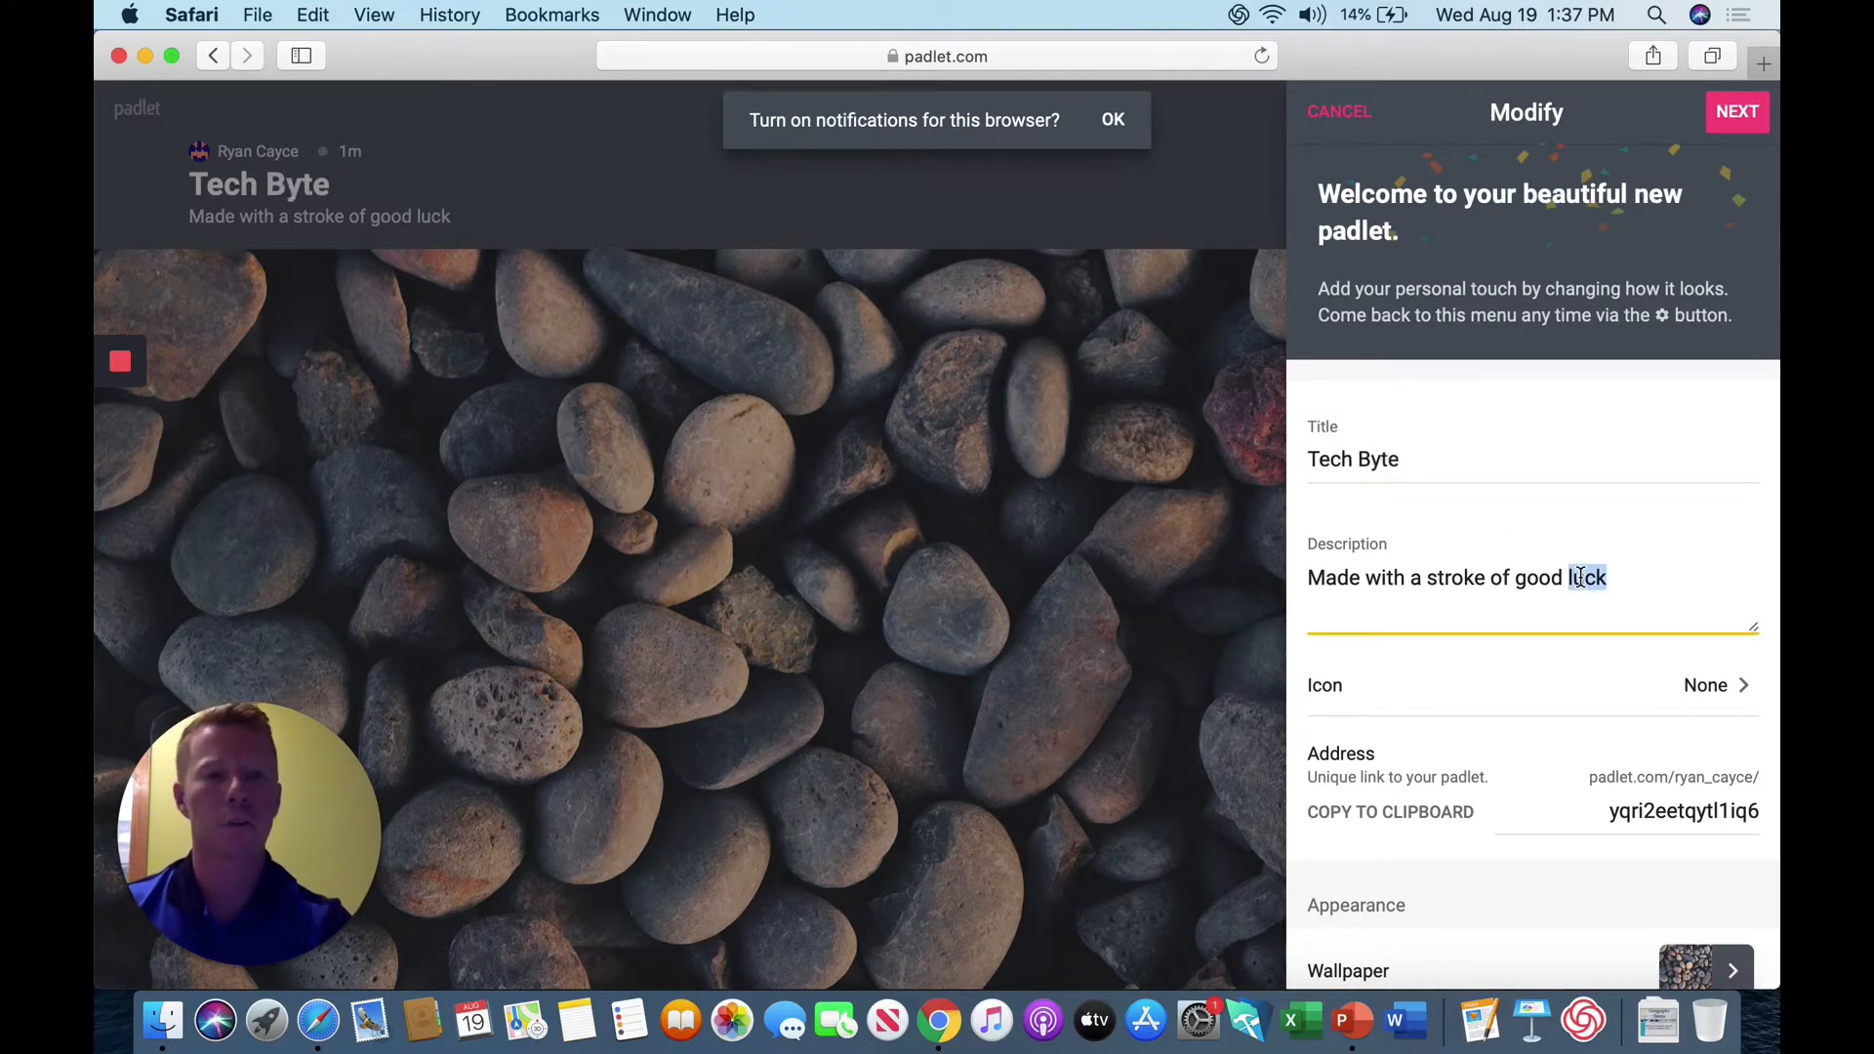
pyautogui.tripleClick(1580, 577)
pyautogui.write('How ')
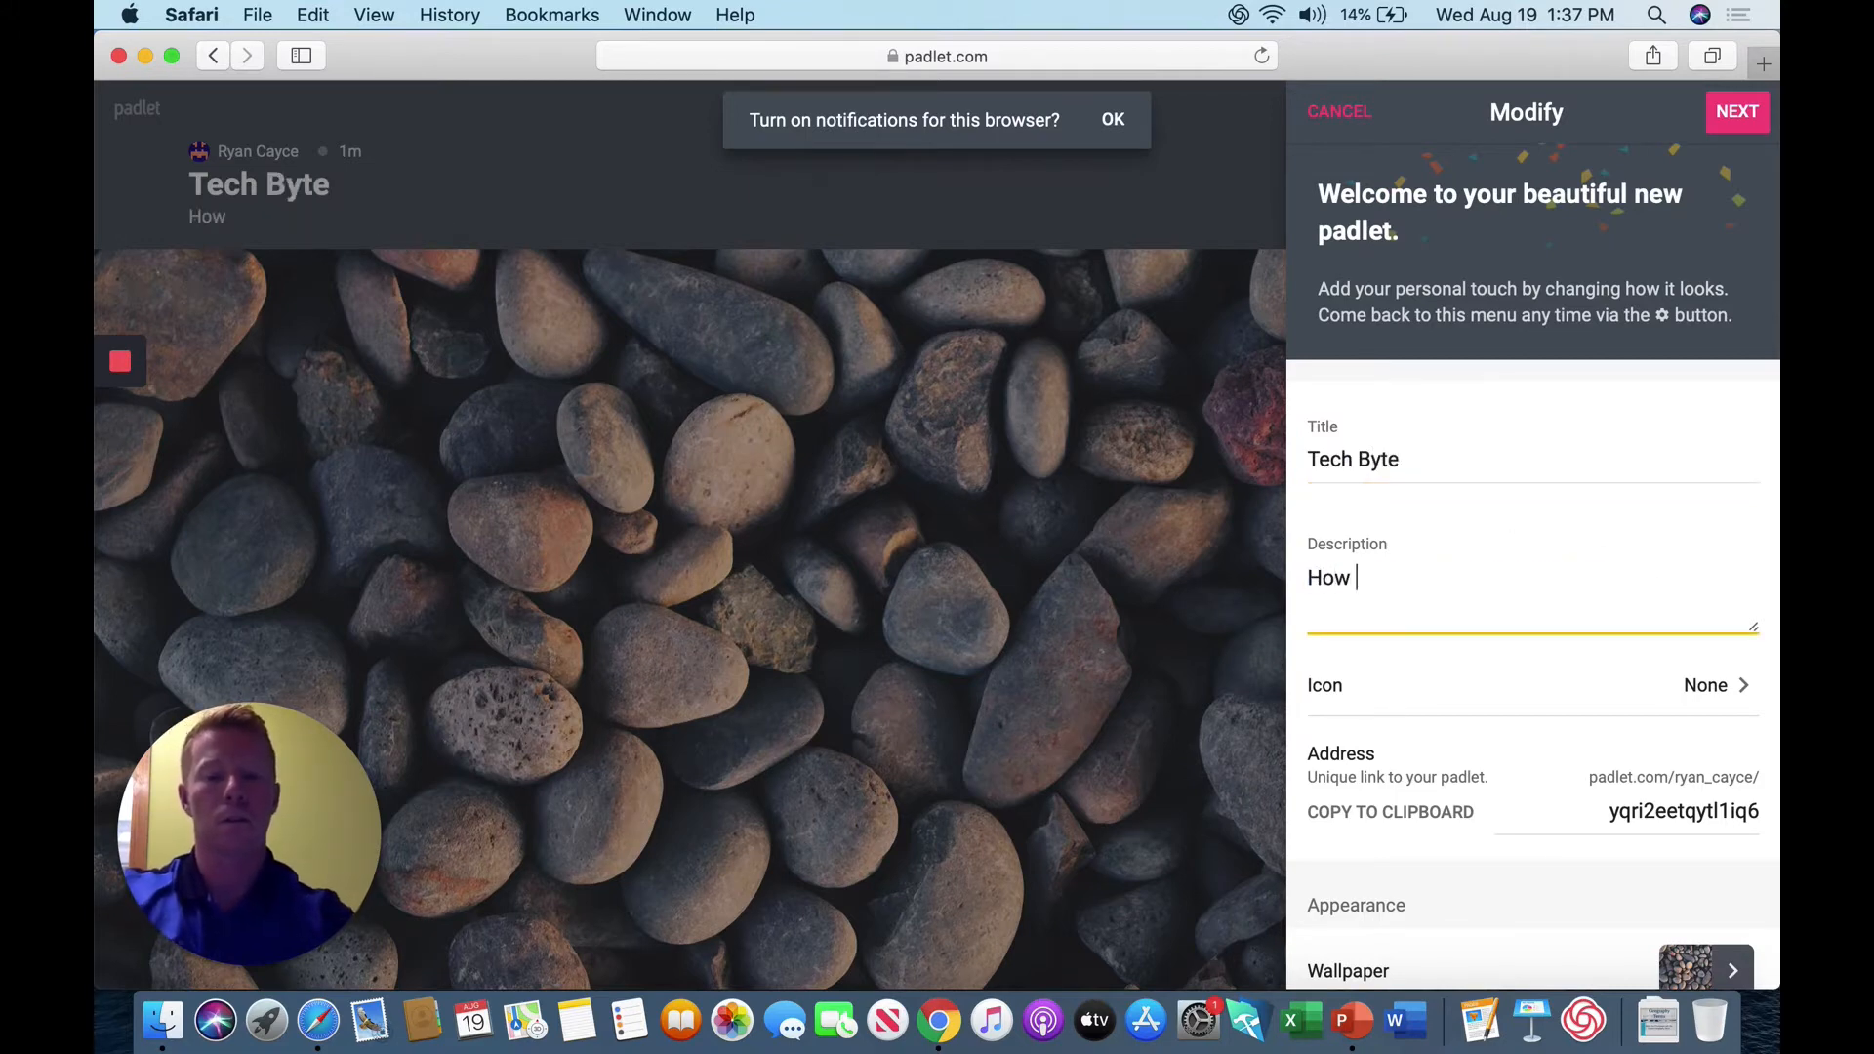
pyautogui.write('To Use Paf')
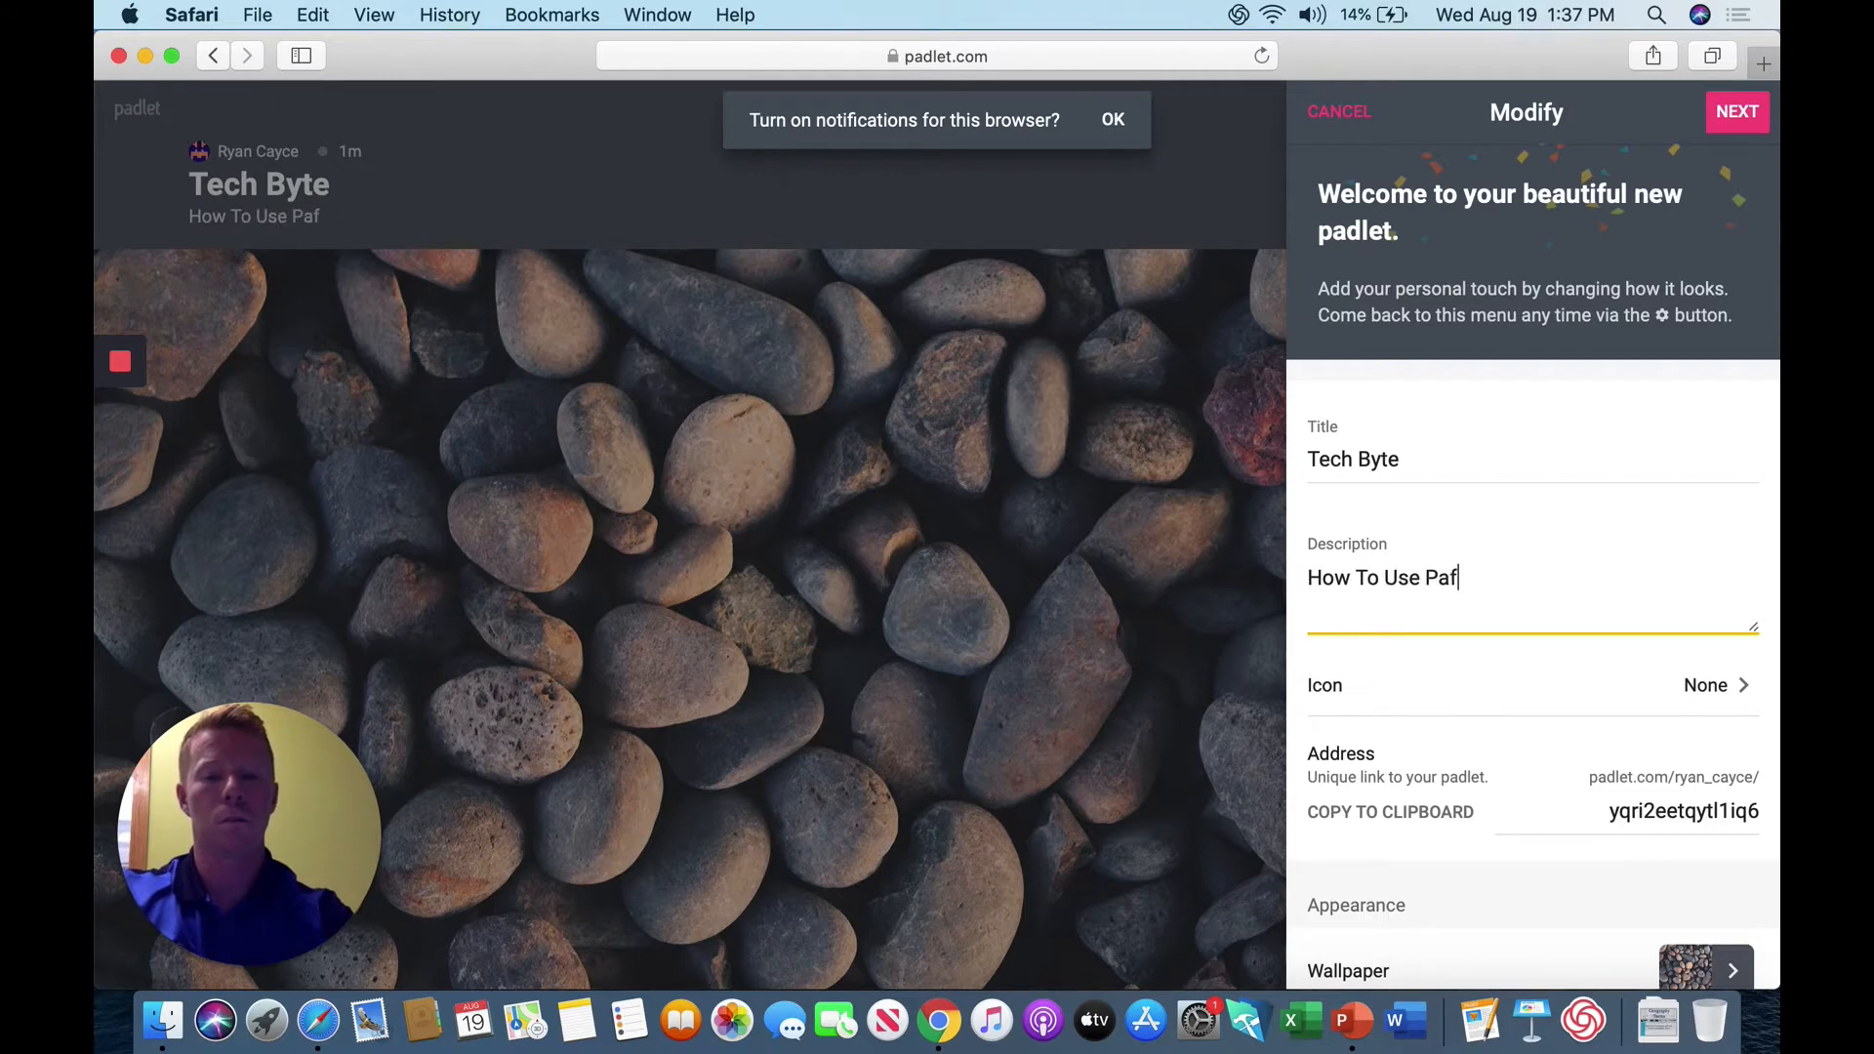
pyautogui.press('BackSpace')
pyautogui.write('dlet')
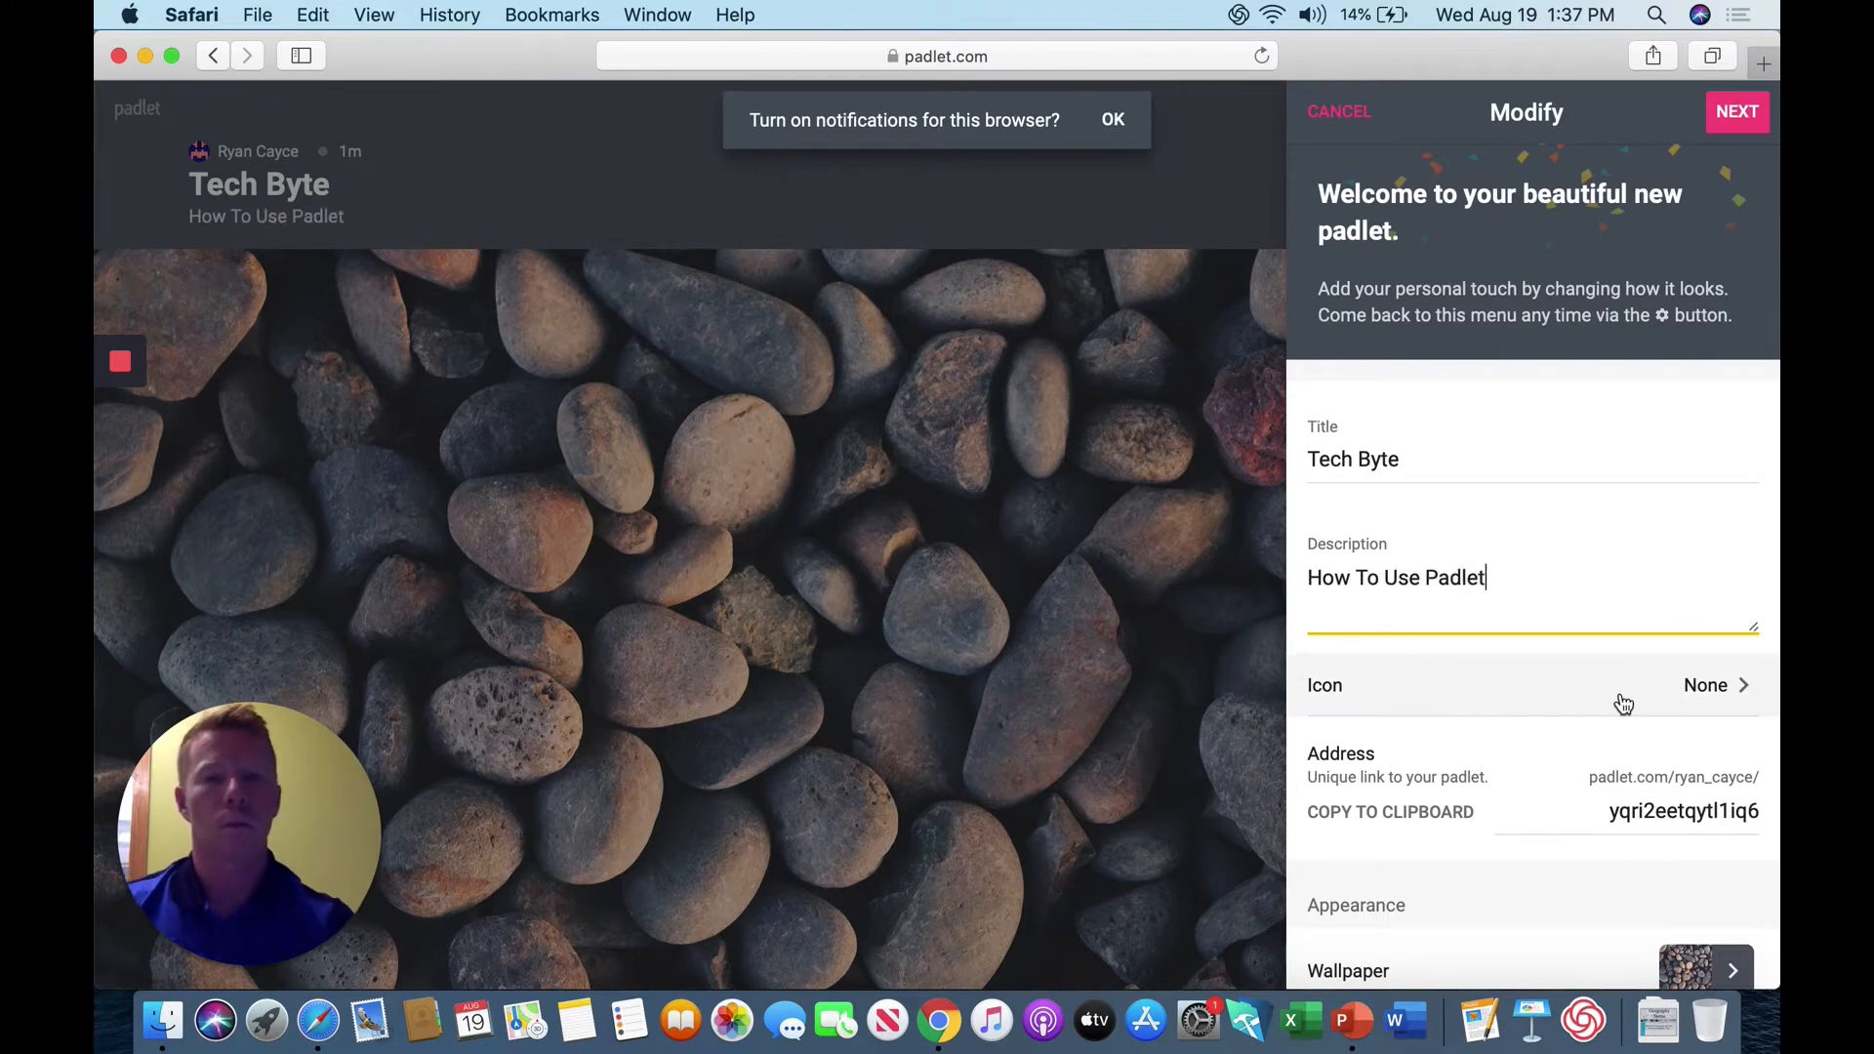
# Step: Set the padlet's wallpaper to Corkboard from the Textures and Patterns collection and return to the main settings
pyautogui.scroll(-2, 1624, 702)
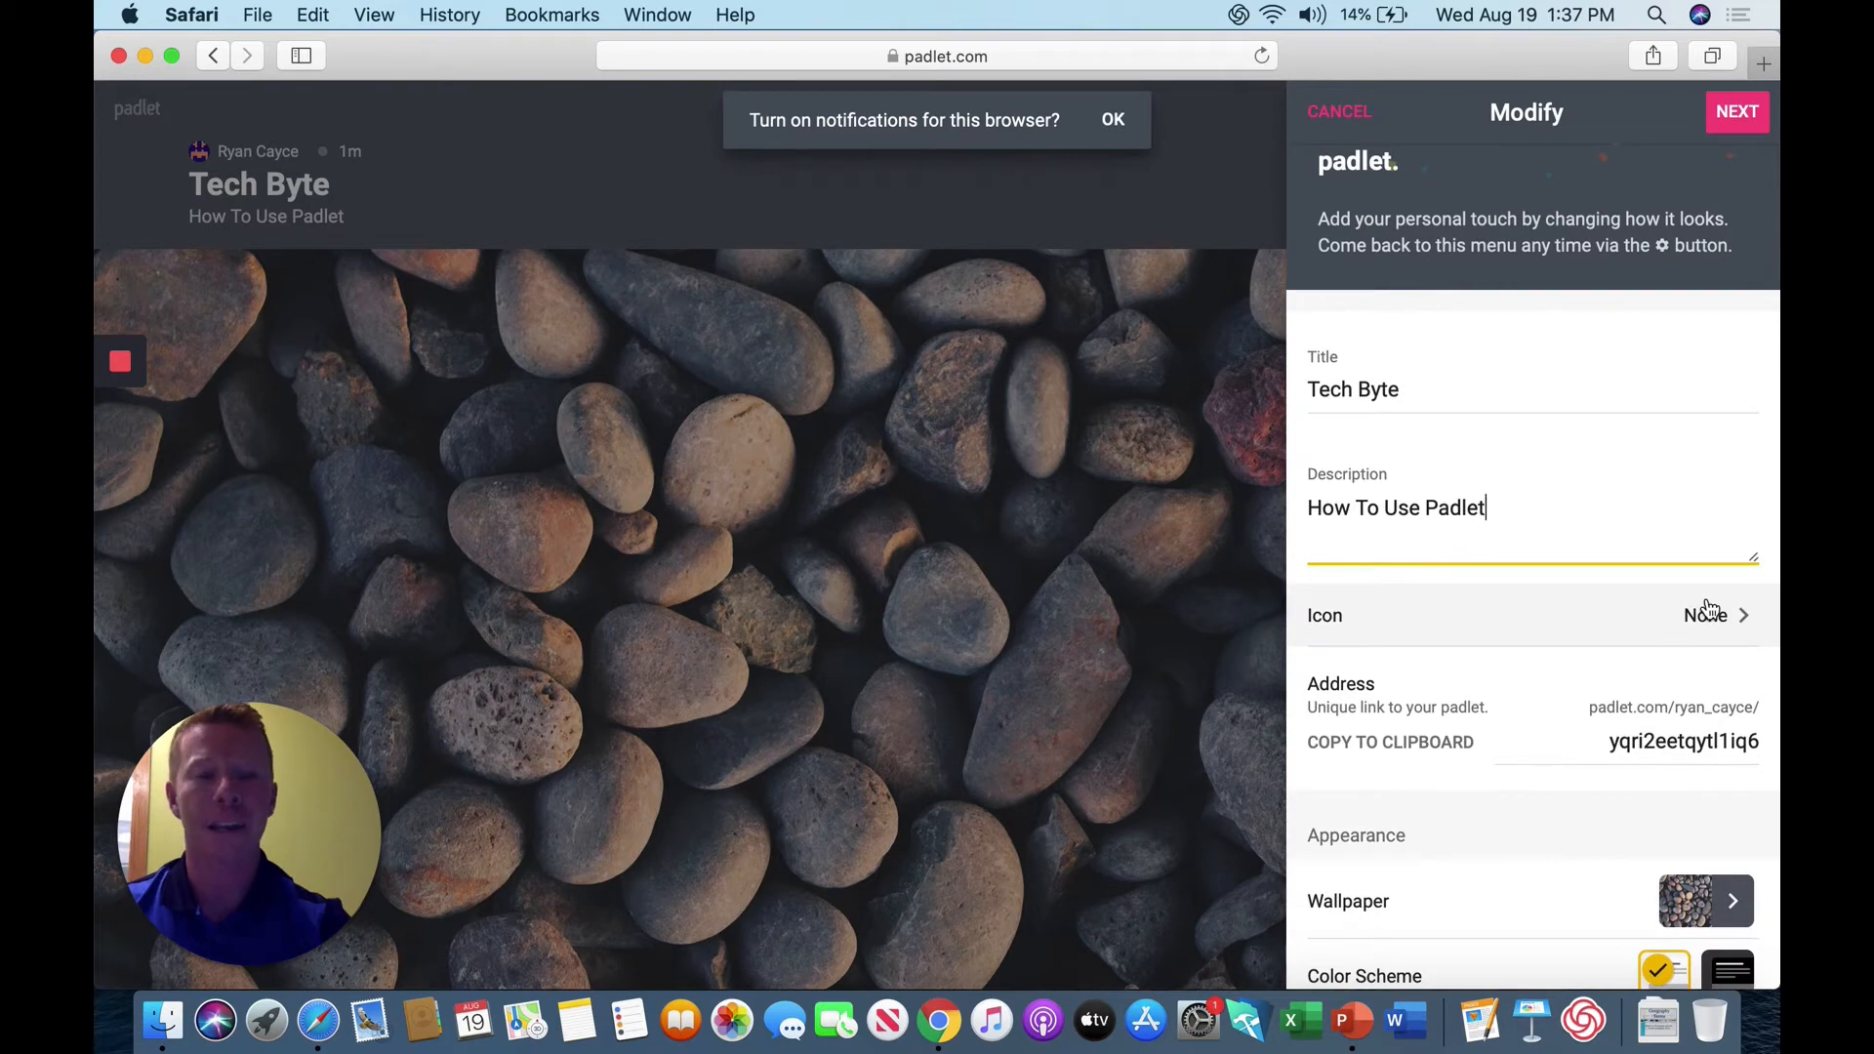
pyautogui.scroll(-2, 1706, 609)
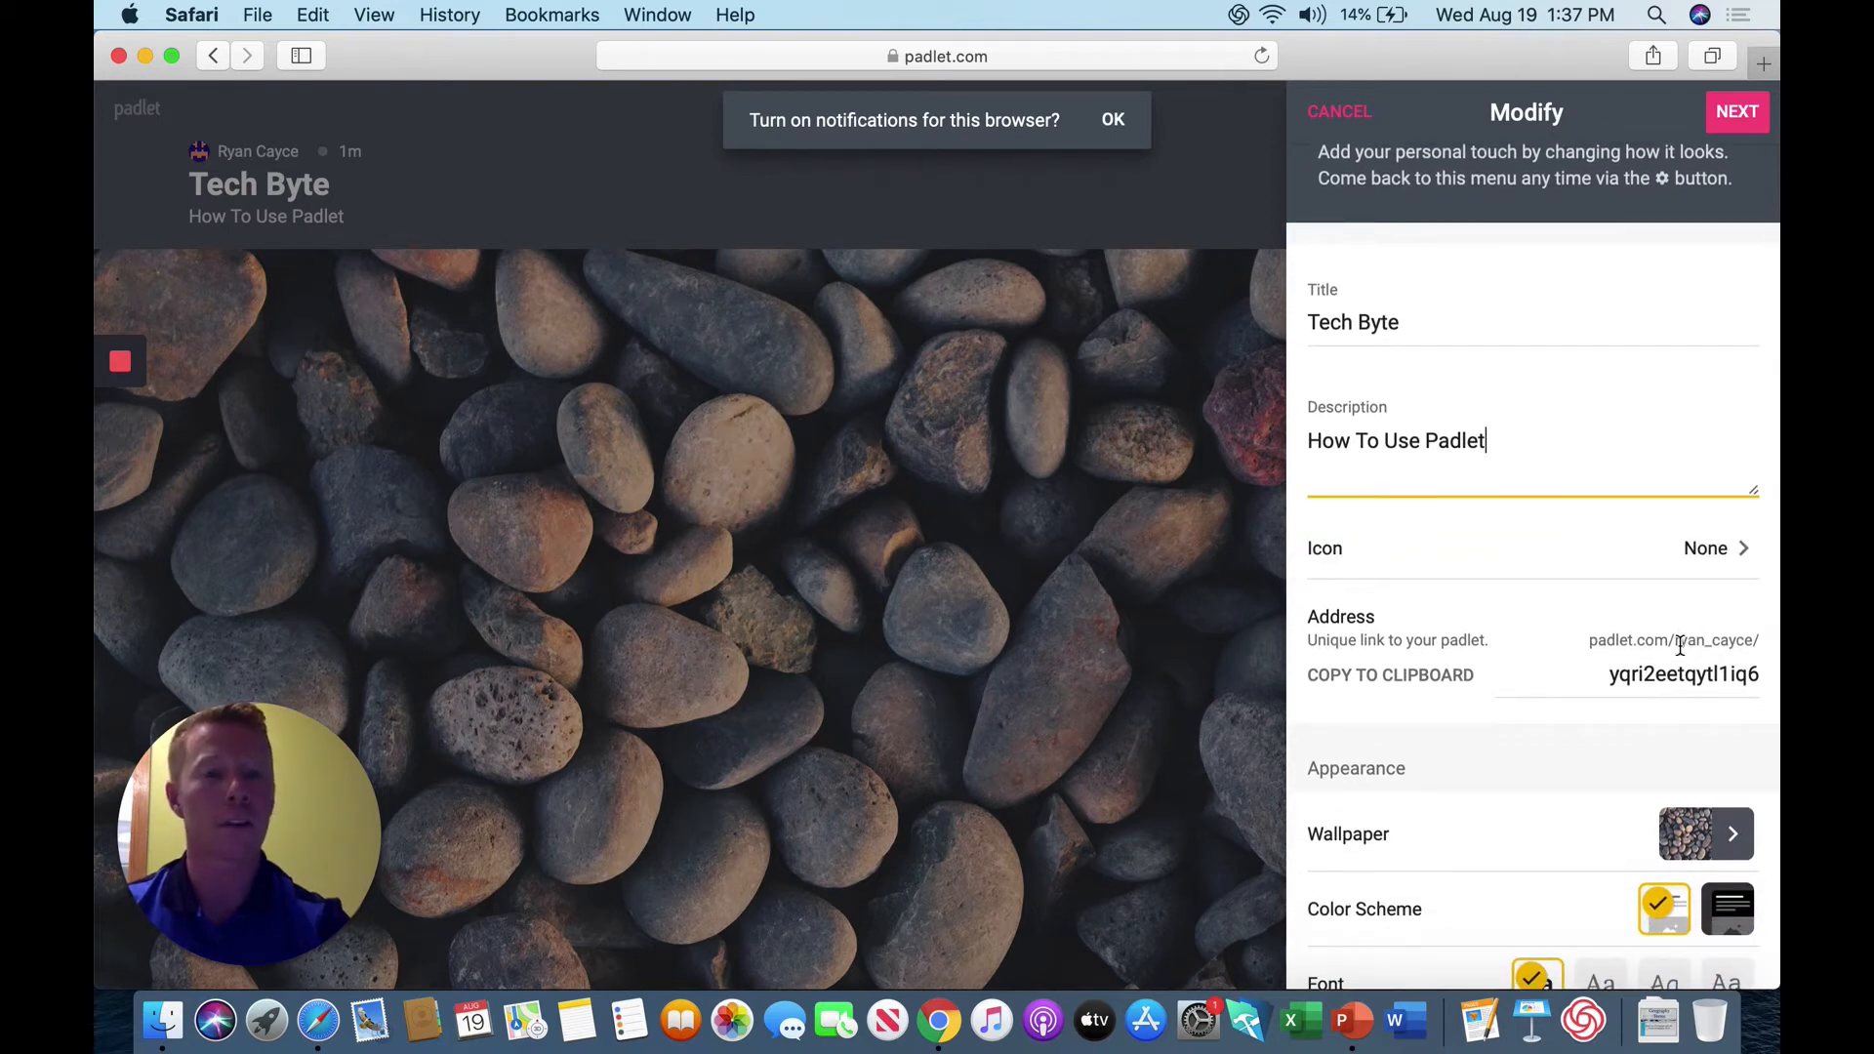
pyautogui.scroll(-1, 1679, 645)
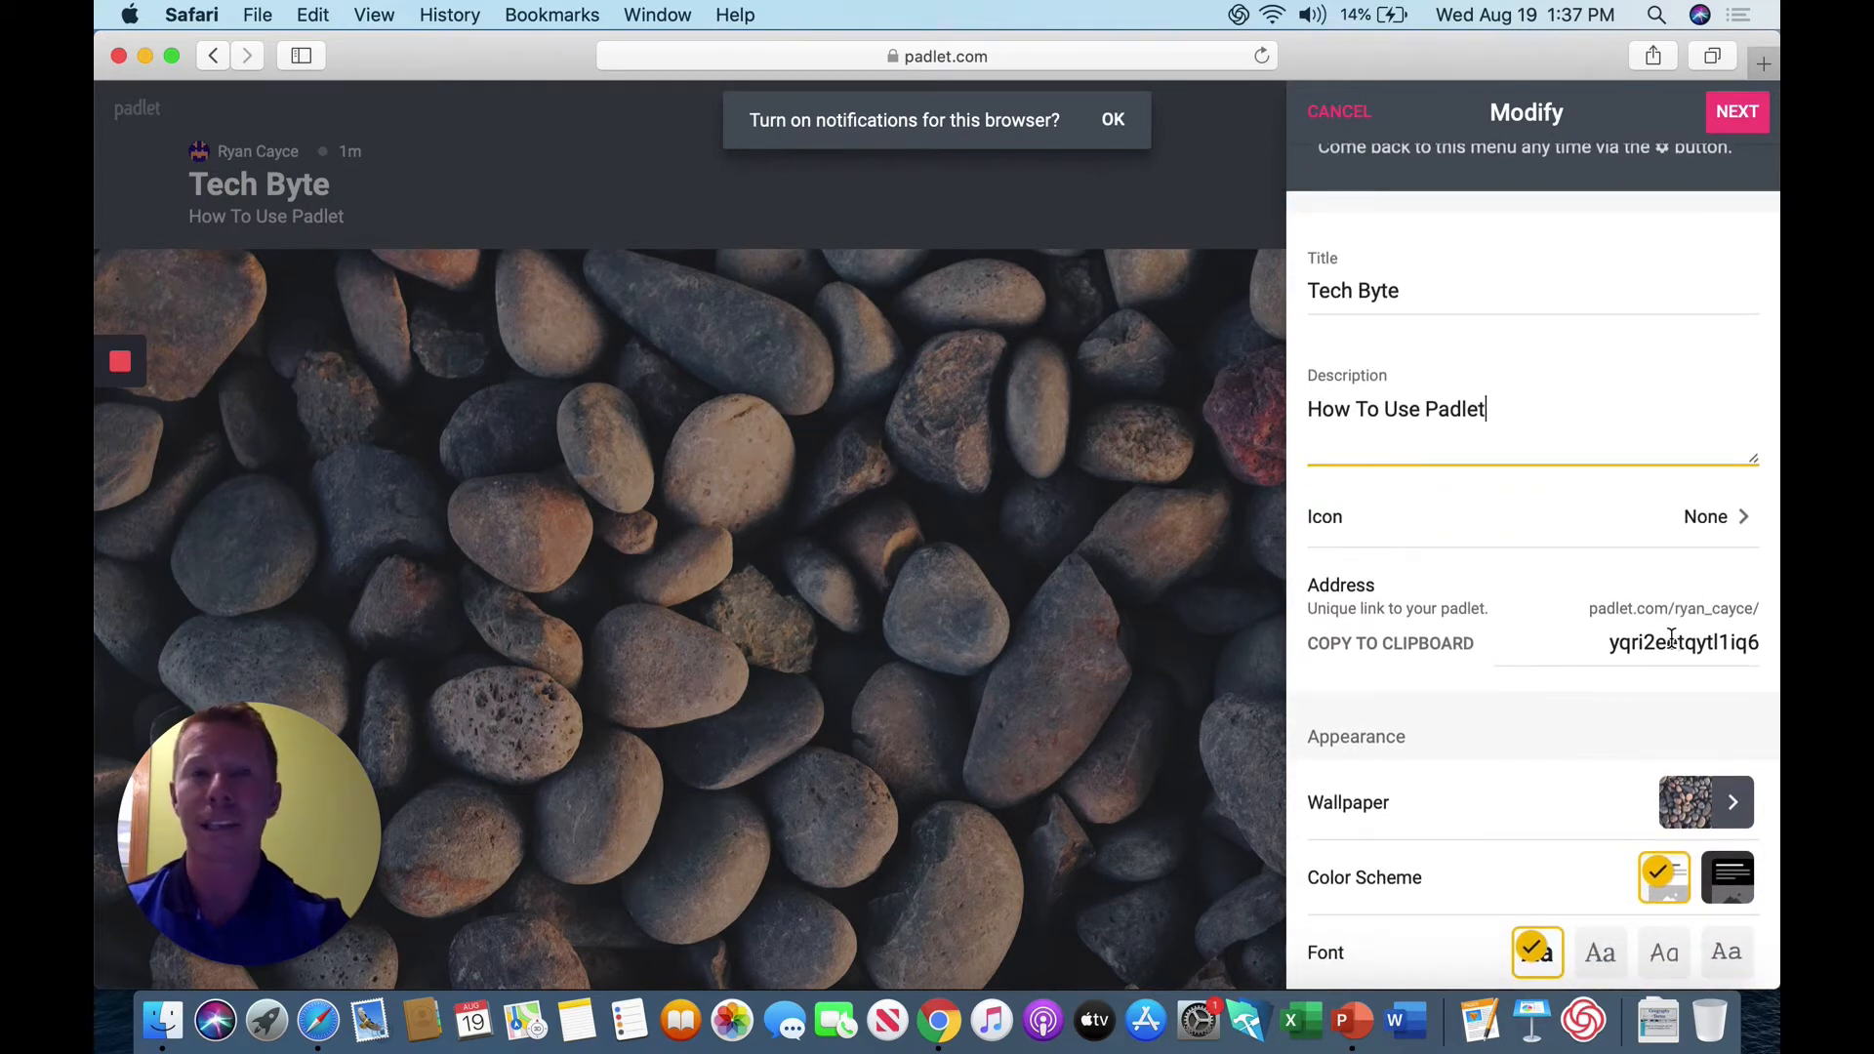
pyautogui.scroll(-3, 1669, 640)
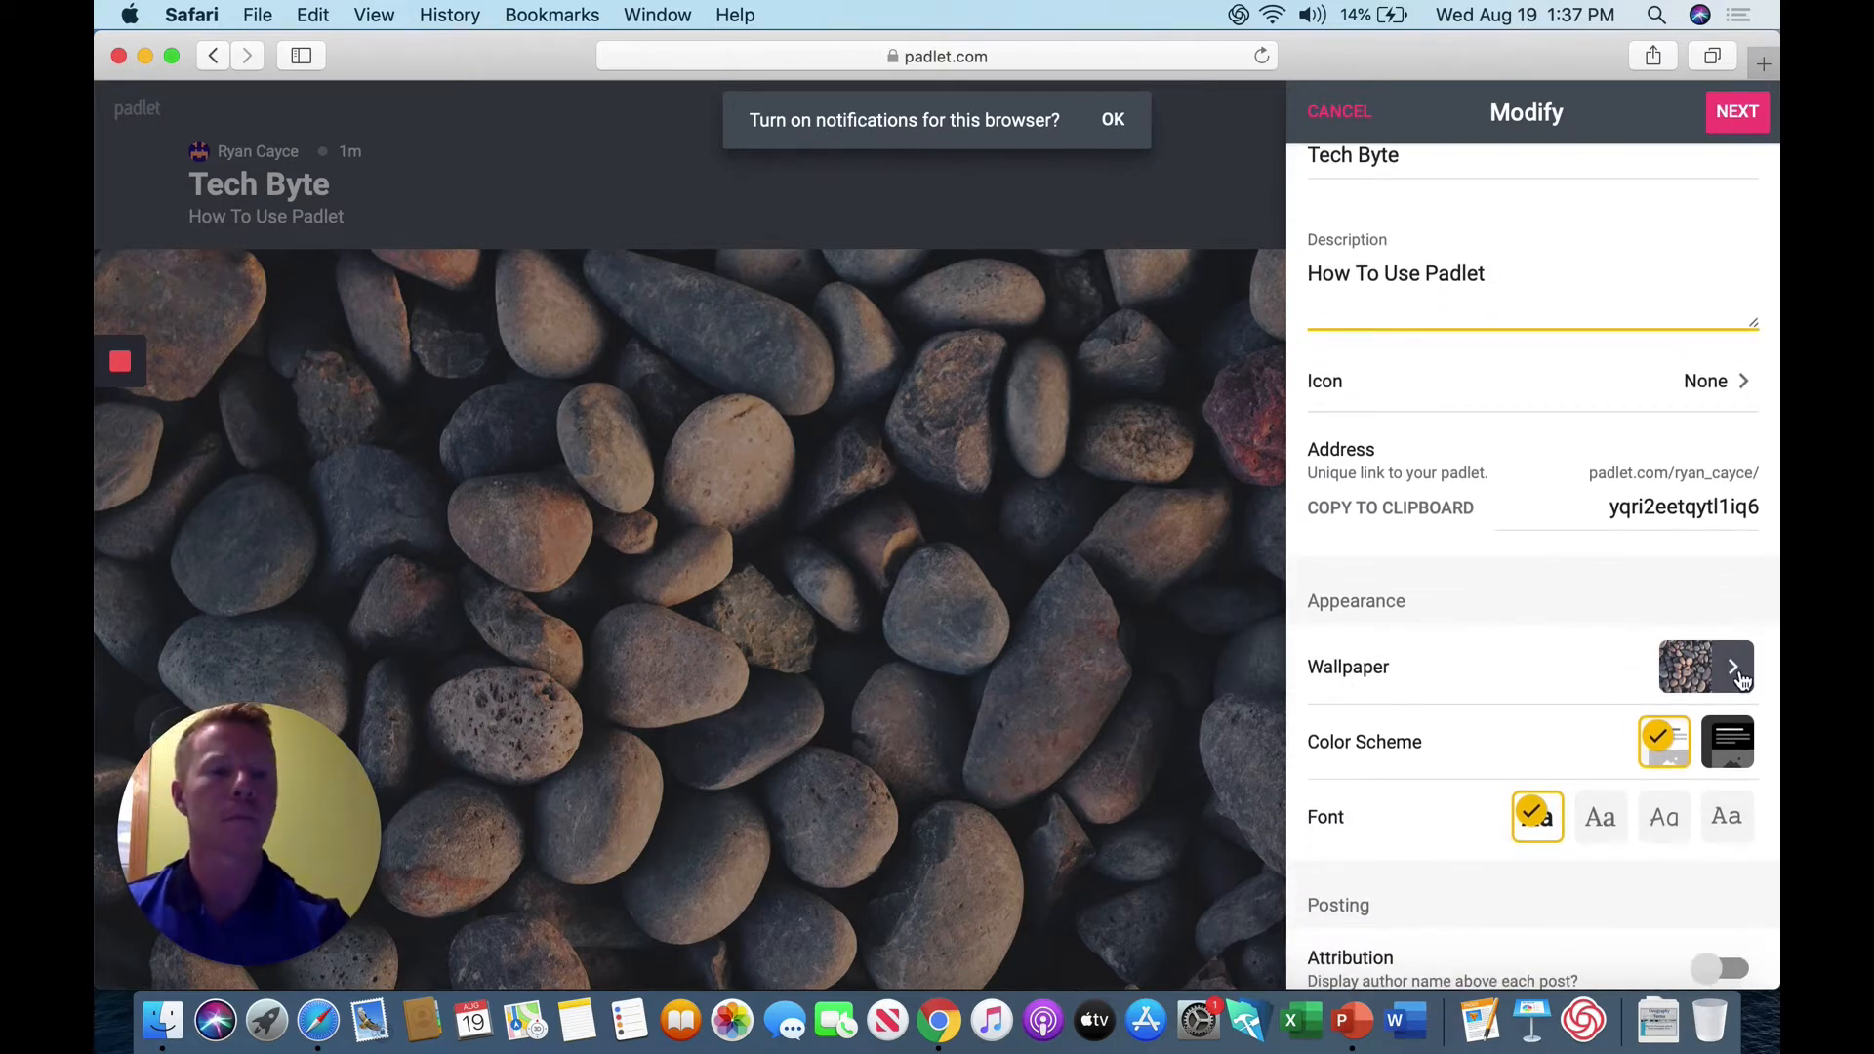
pyautogui.click(1737, 673)
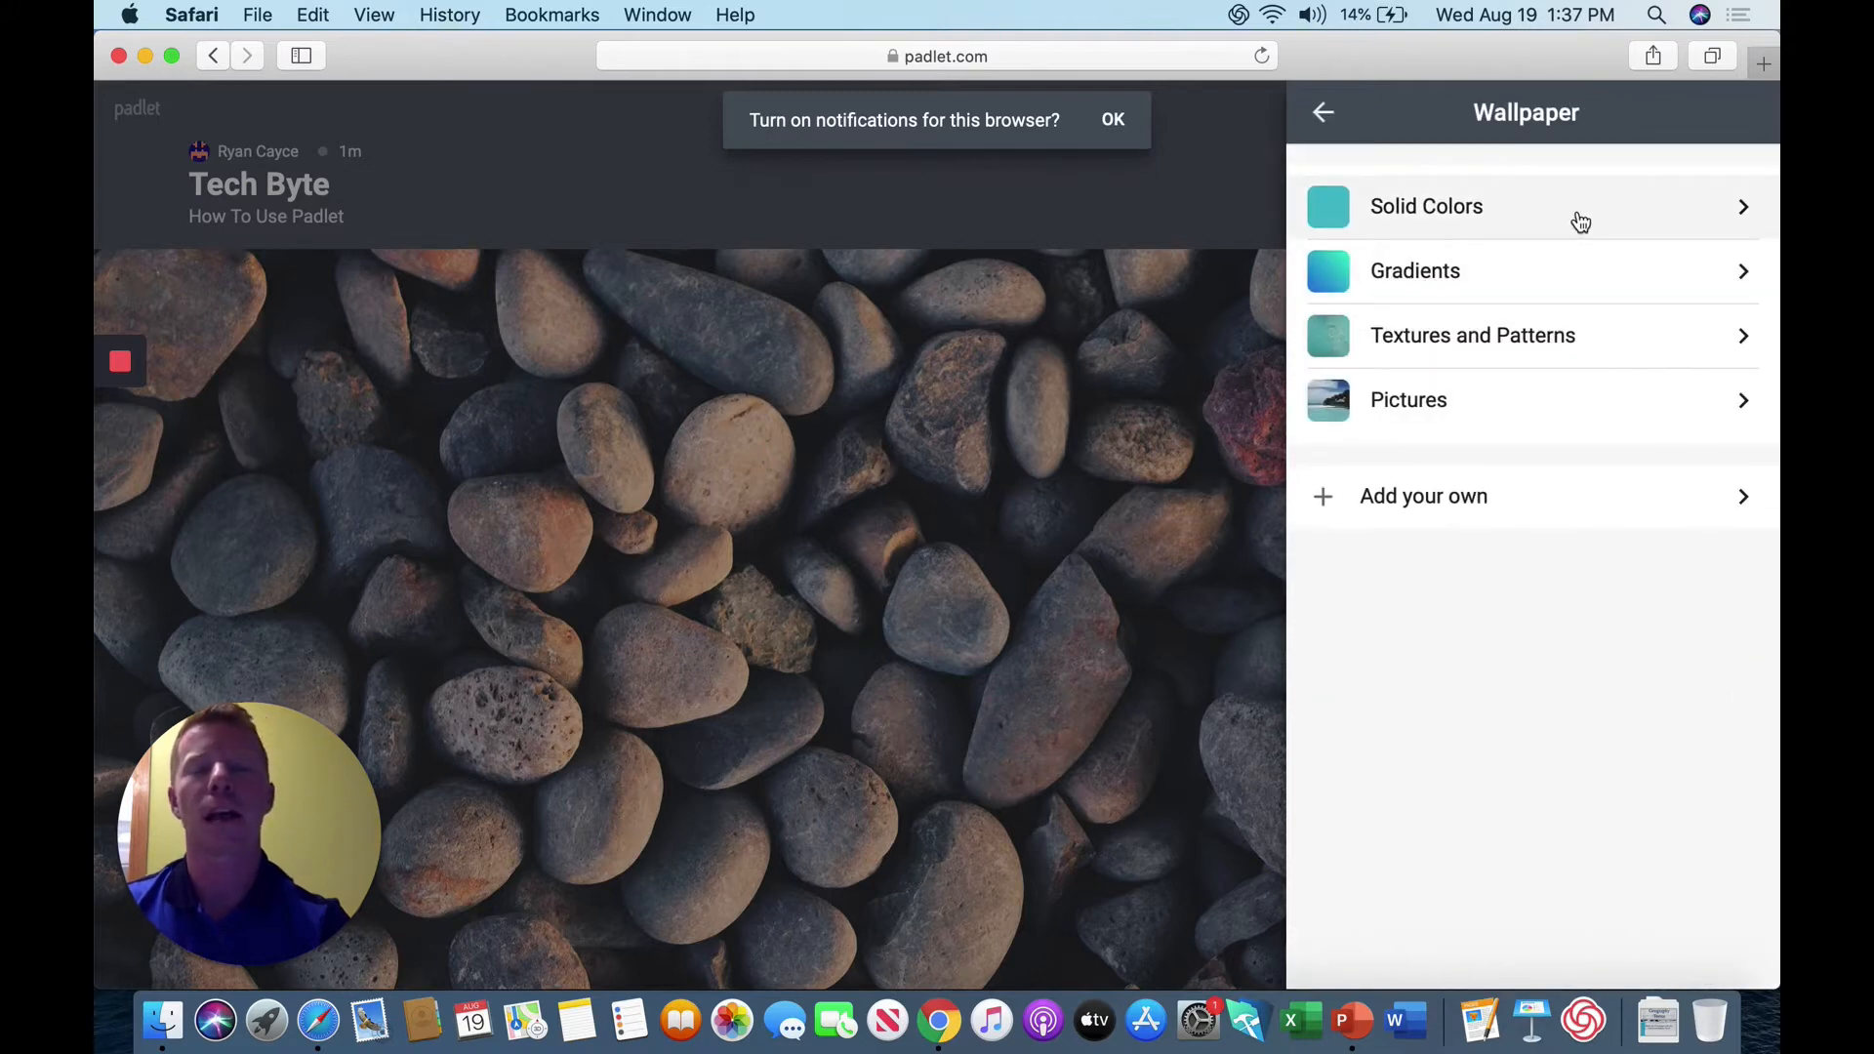
pyautogui.click(1741, 341)
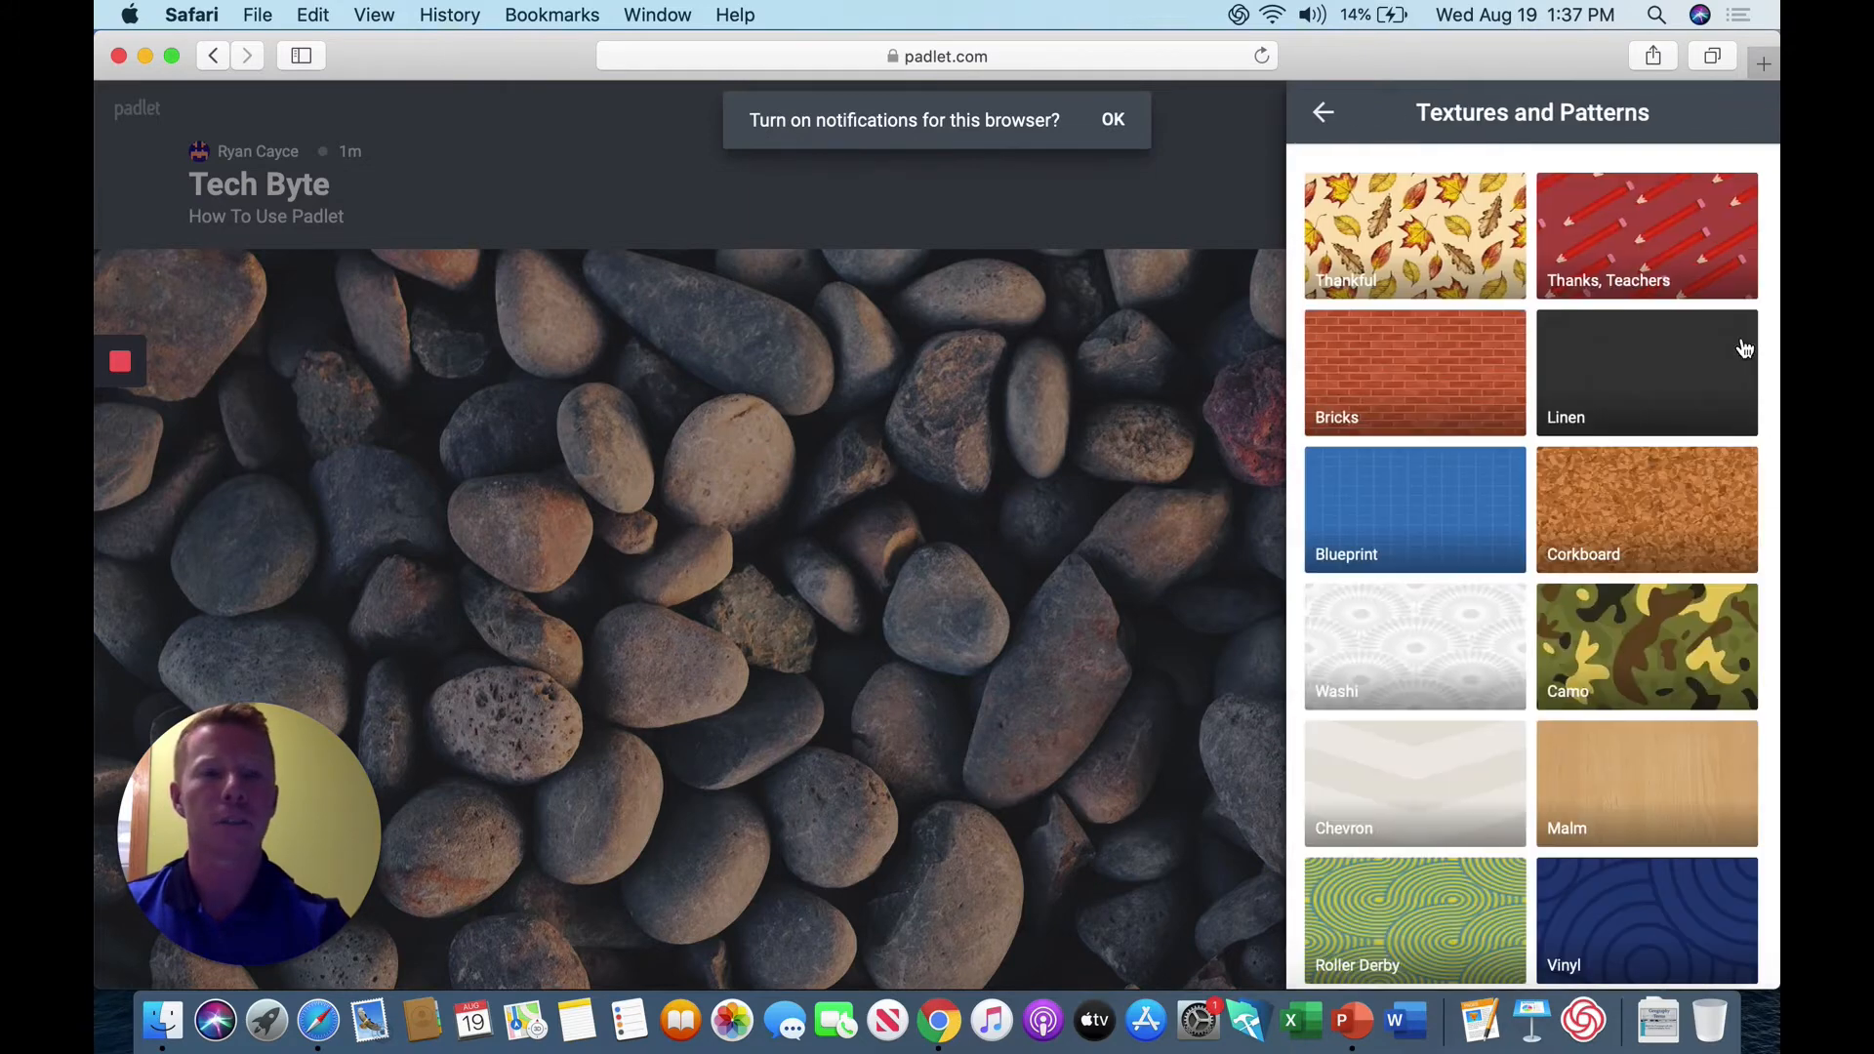
pyautogui.click(1662, 513)
pyautogui.click(1323, 114)
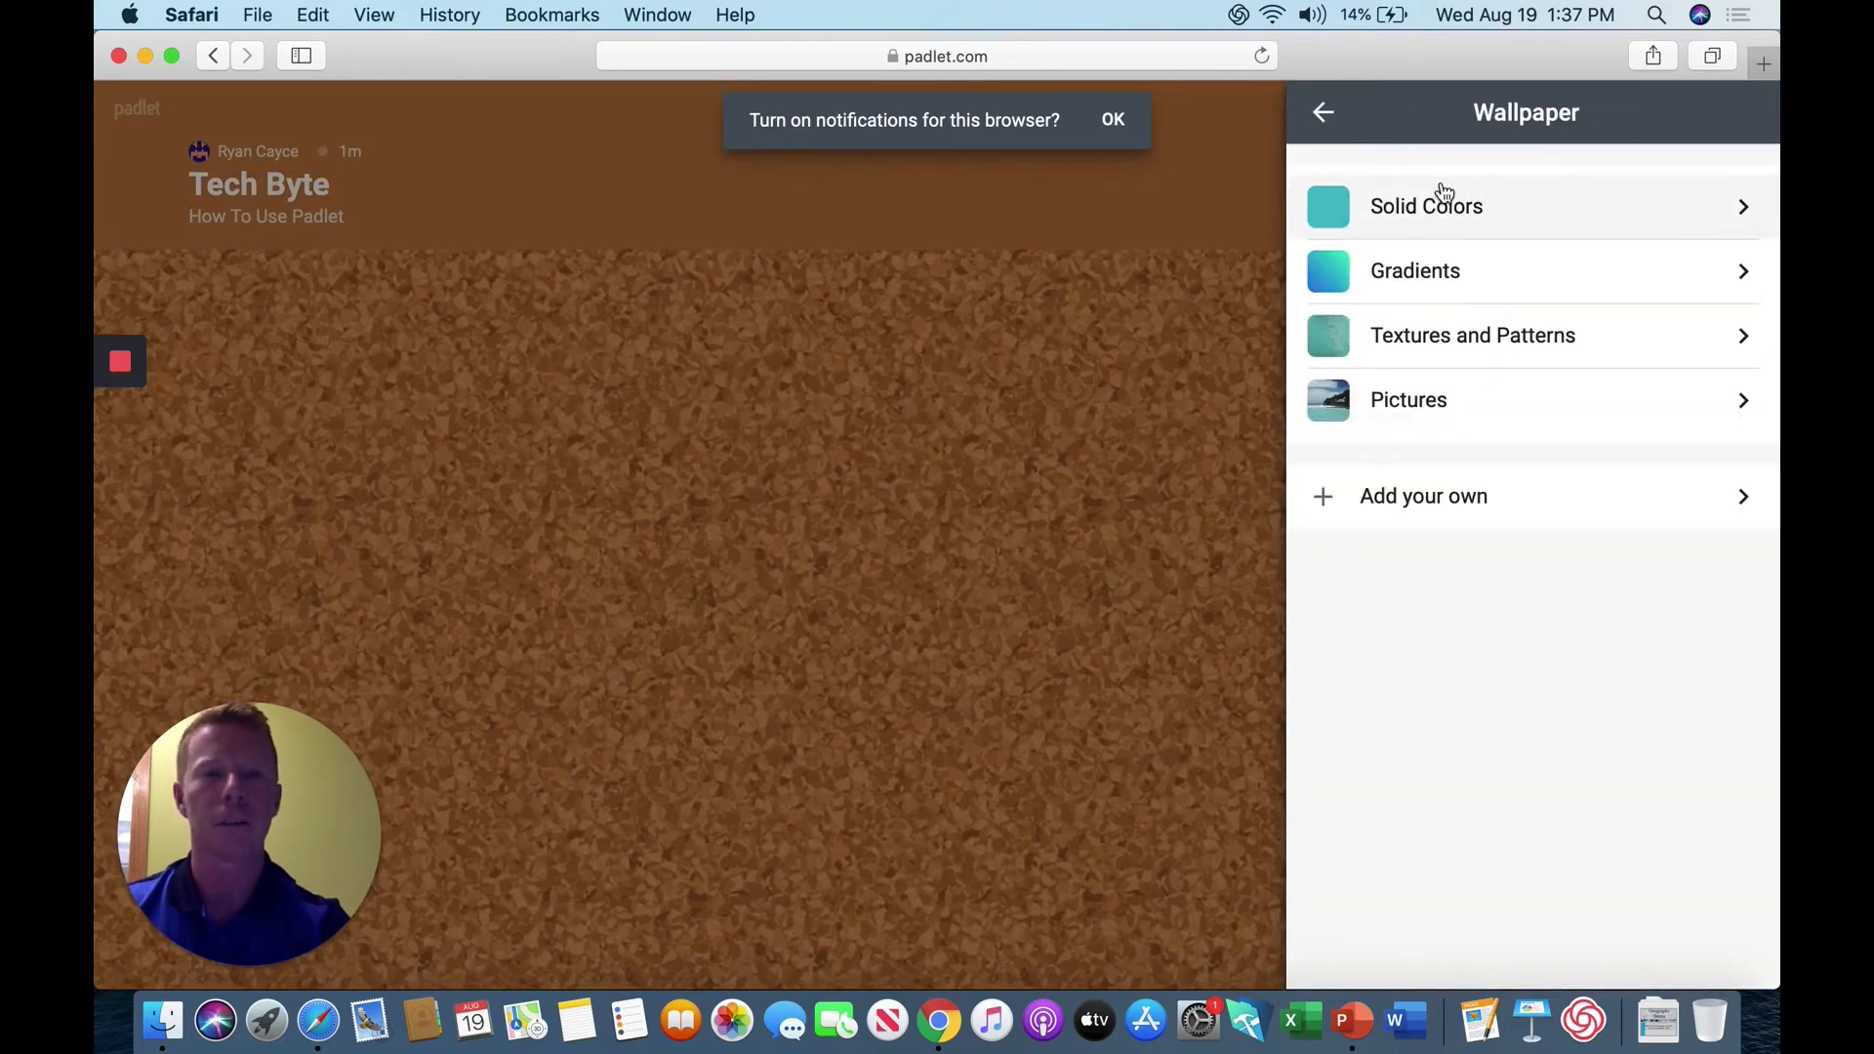
pyautogui.click(1324, 113)
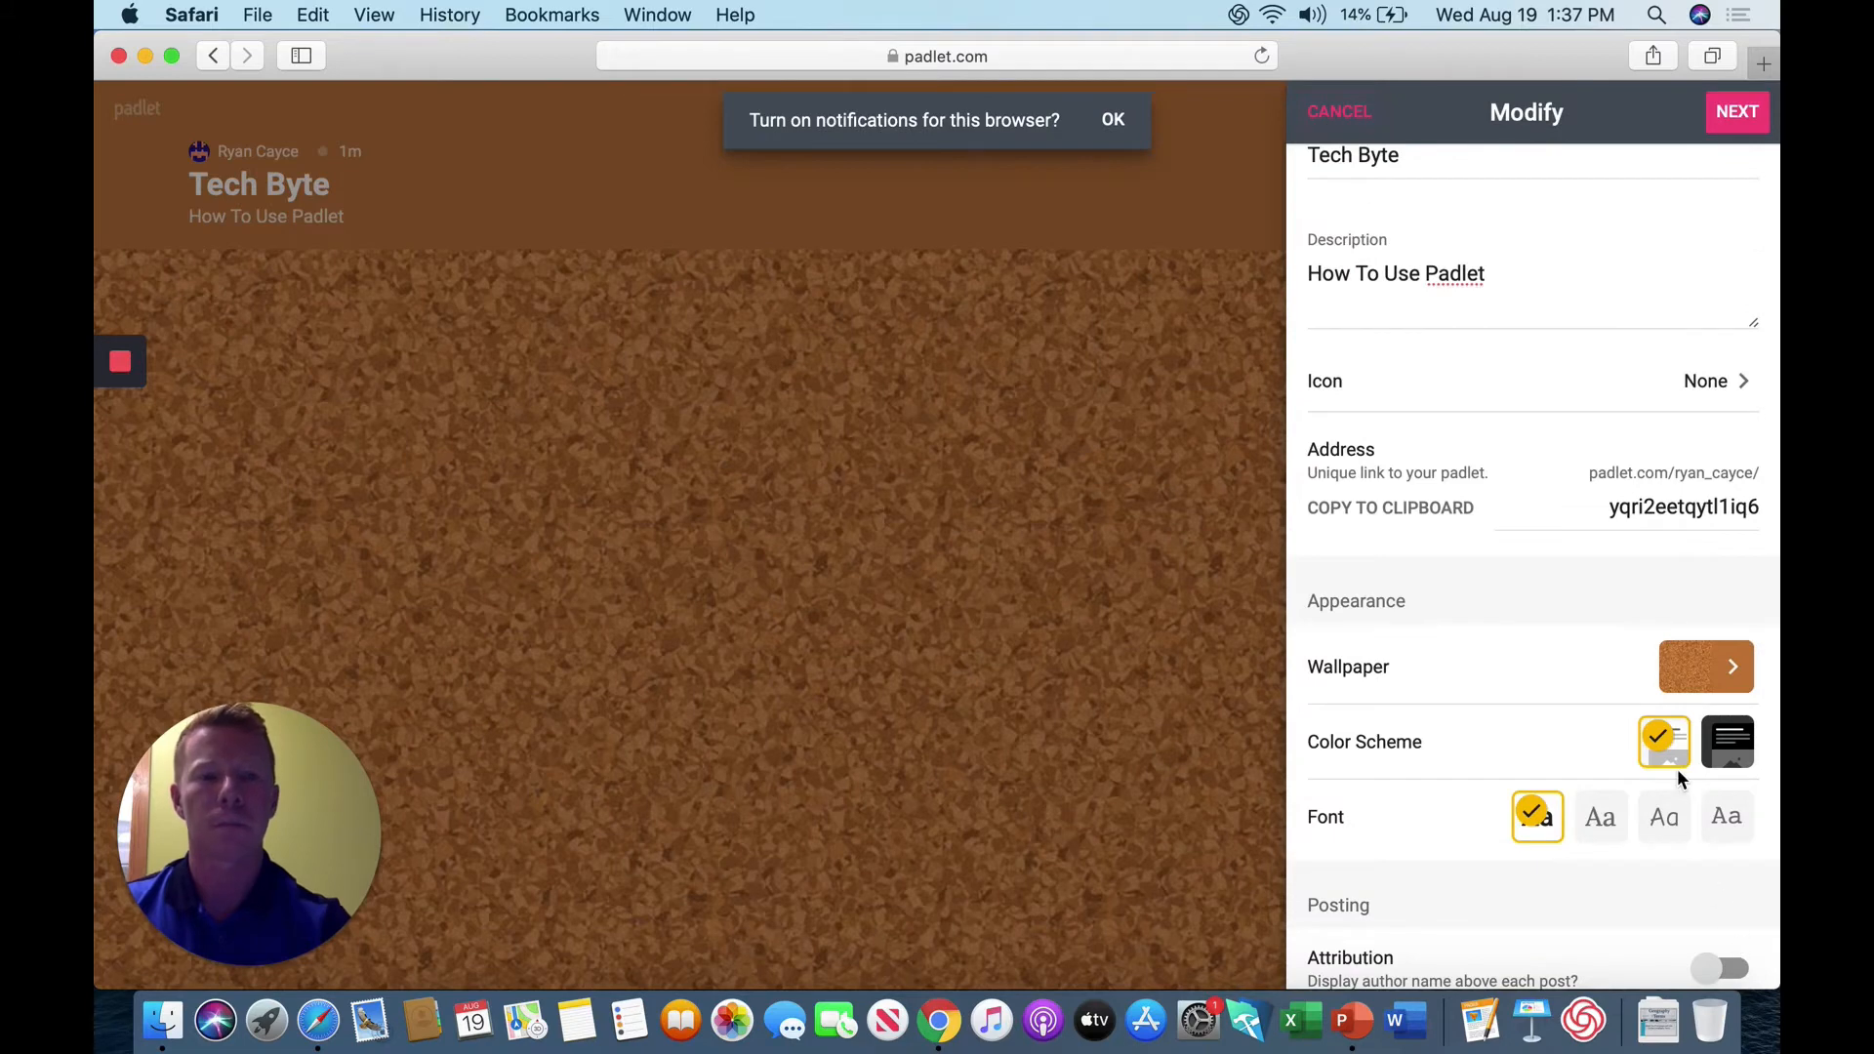
# Step: Review the posting and content filtering options, save the padlet's settings and return to the empty board
pyautogui.scroll(-3, 1677, 771)
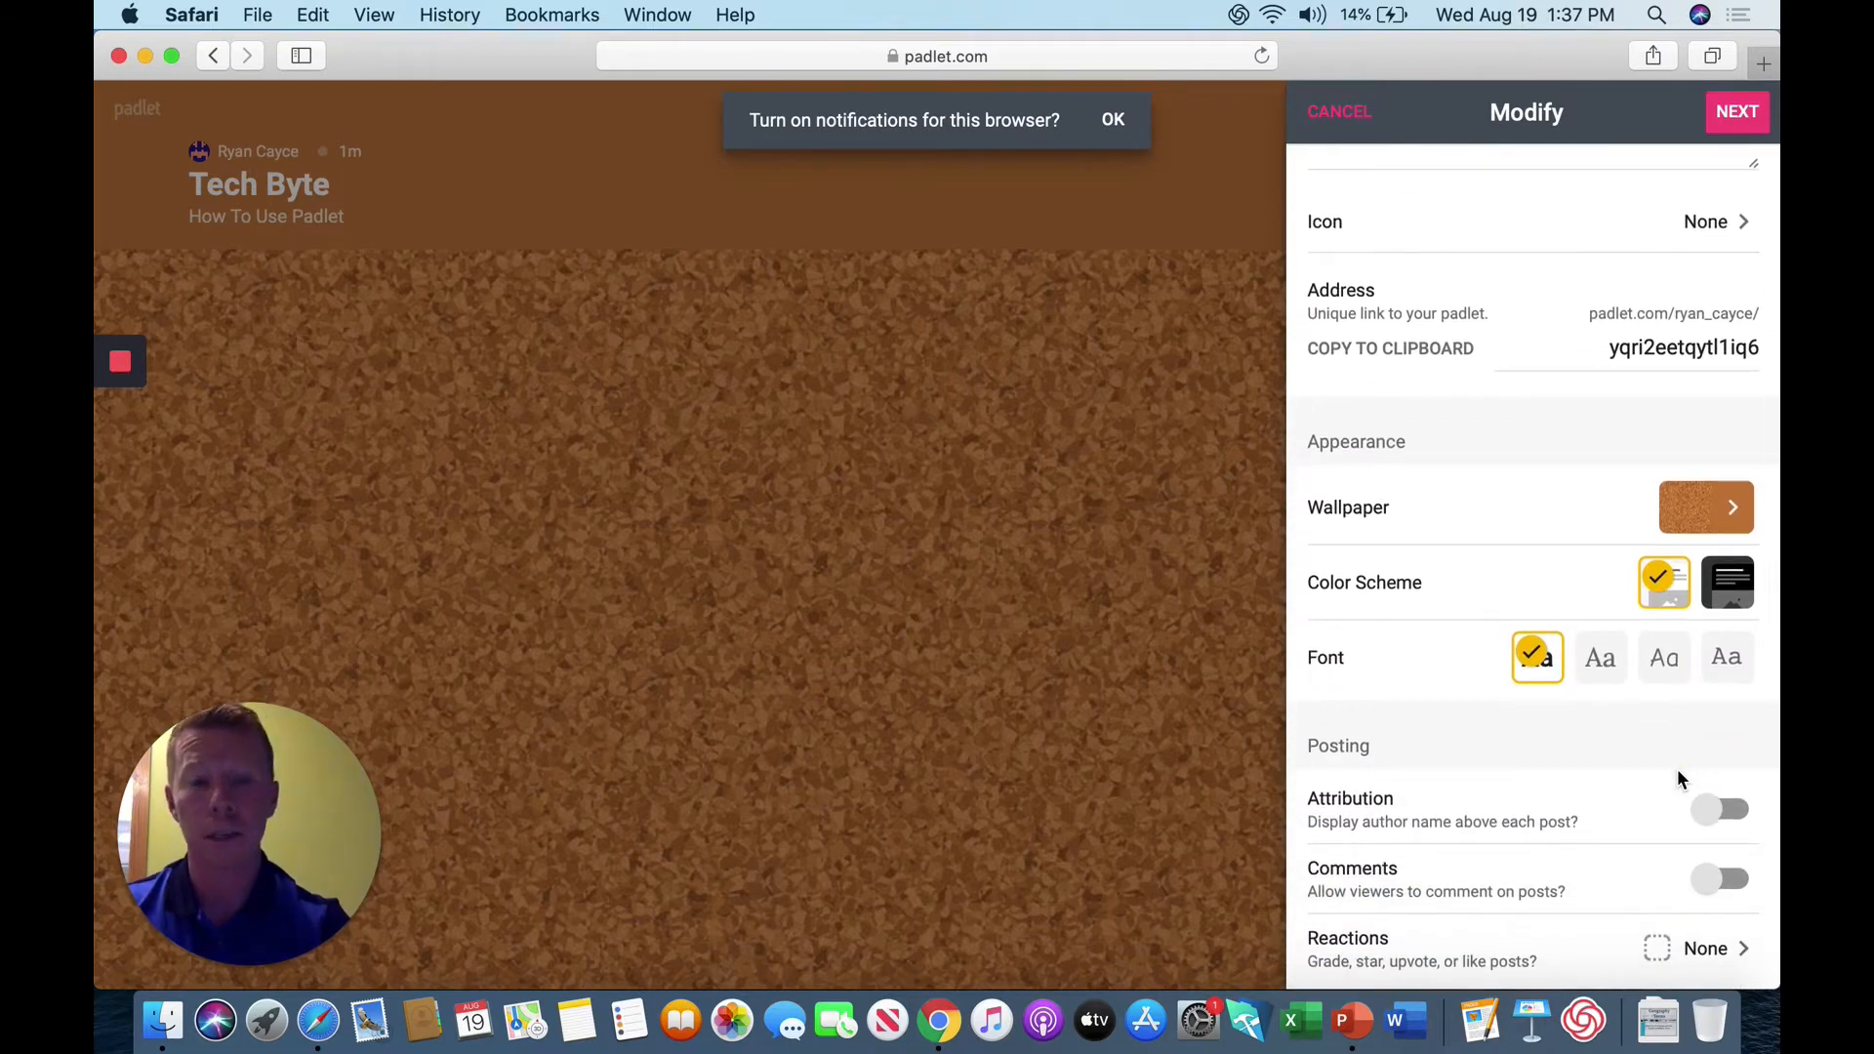
pyautogui.scroll(-4, 1677, 773)
pyautogui.scroll(-2, 1678, 770)
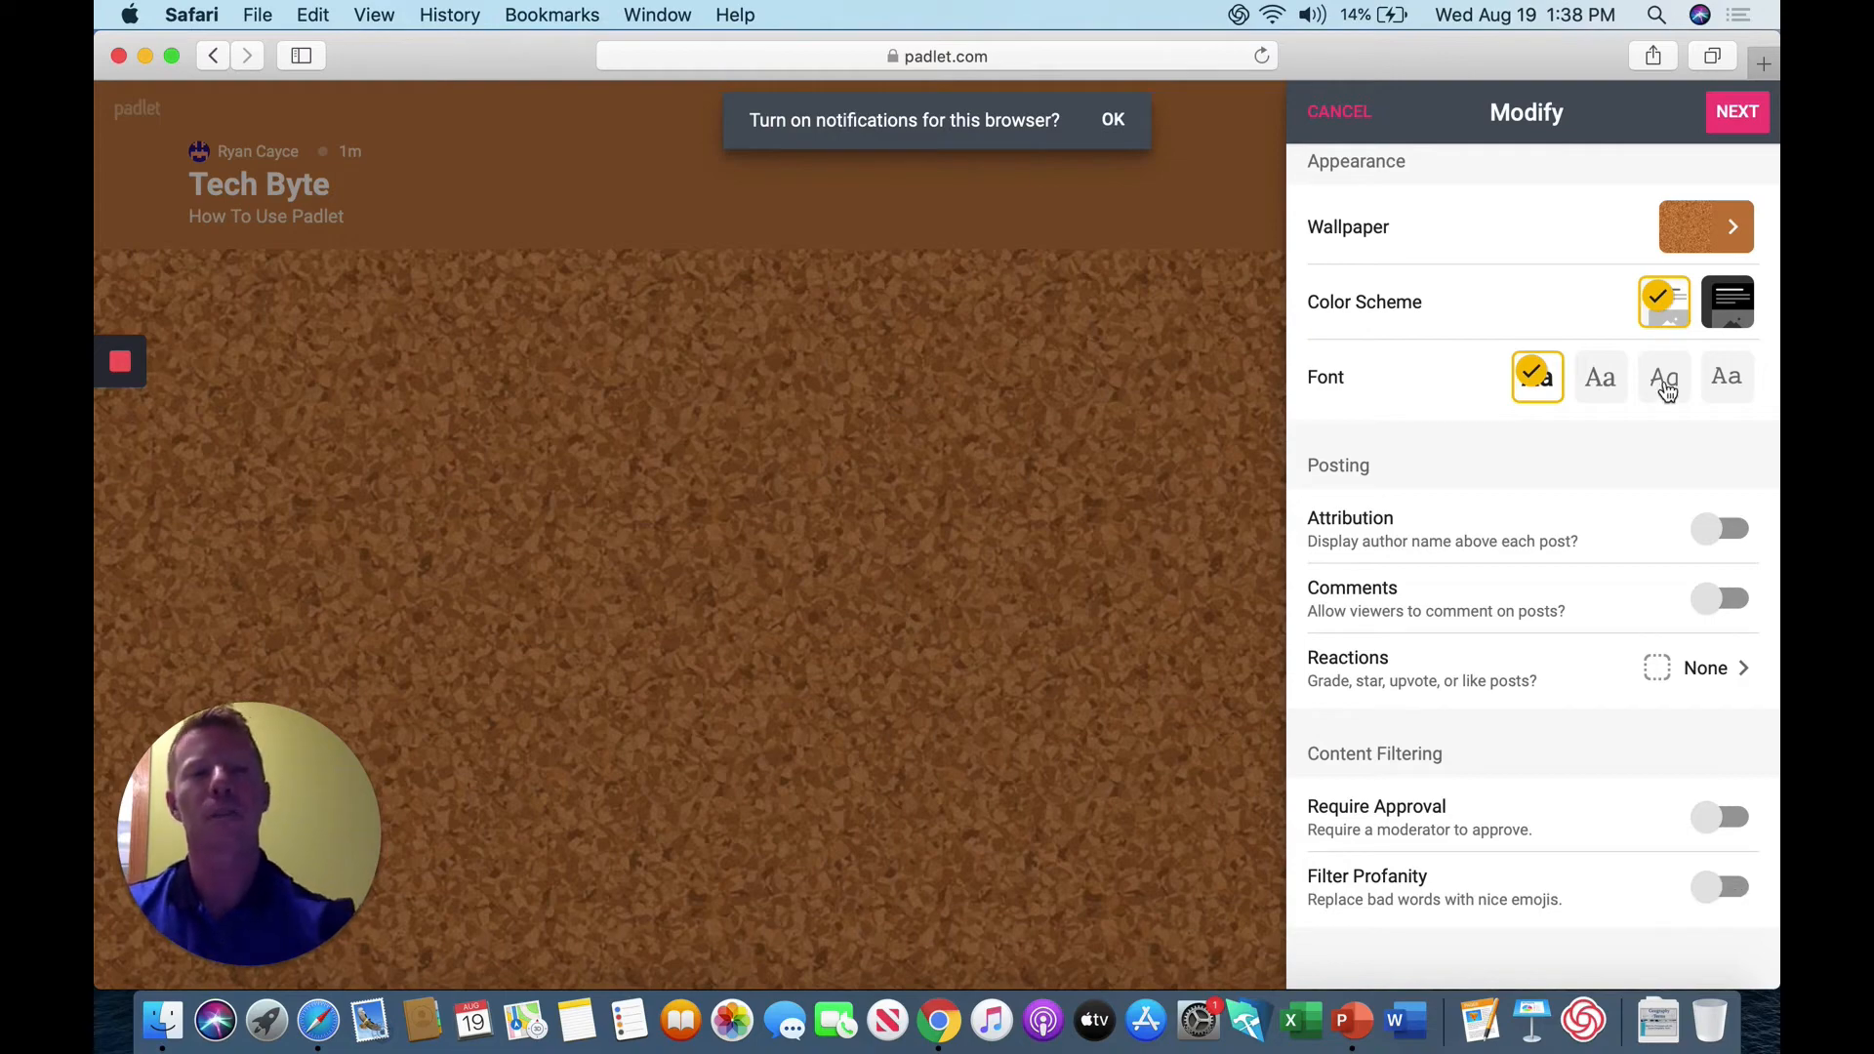
pyautogui.click(1738, 116)
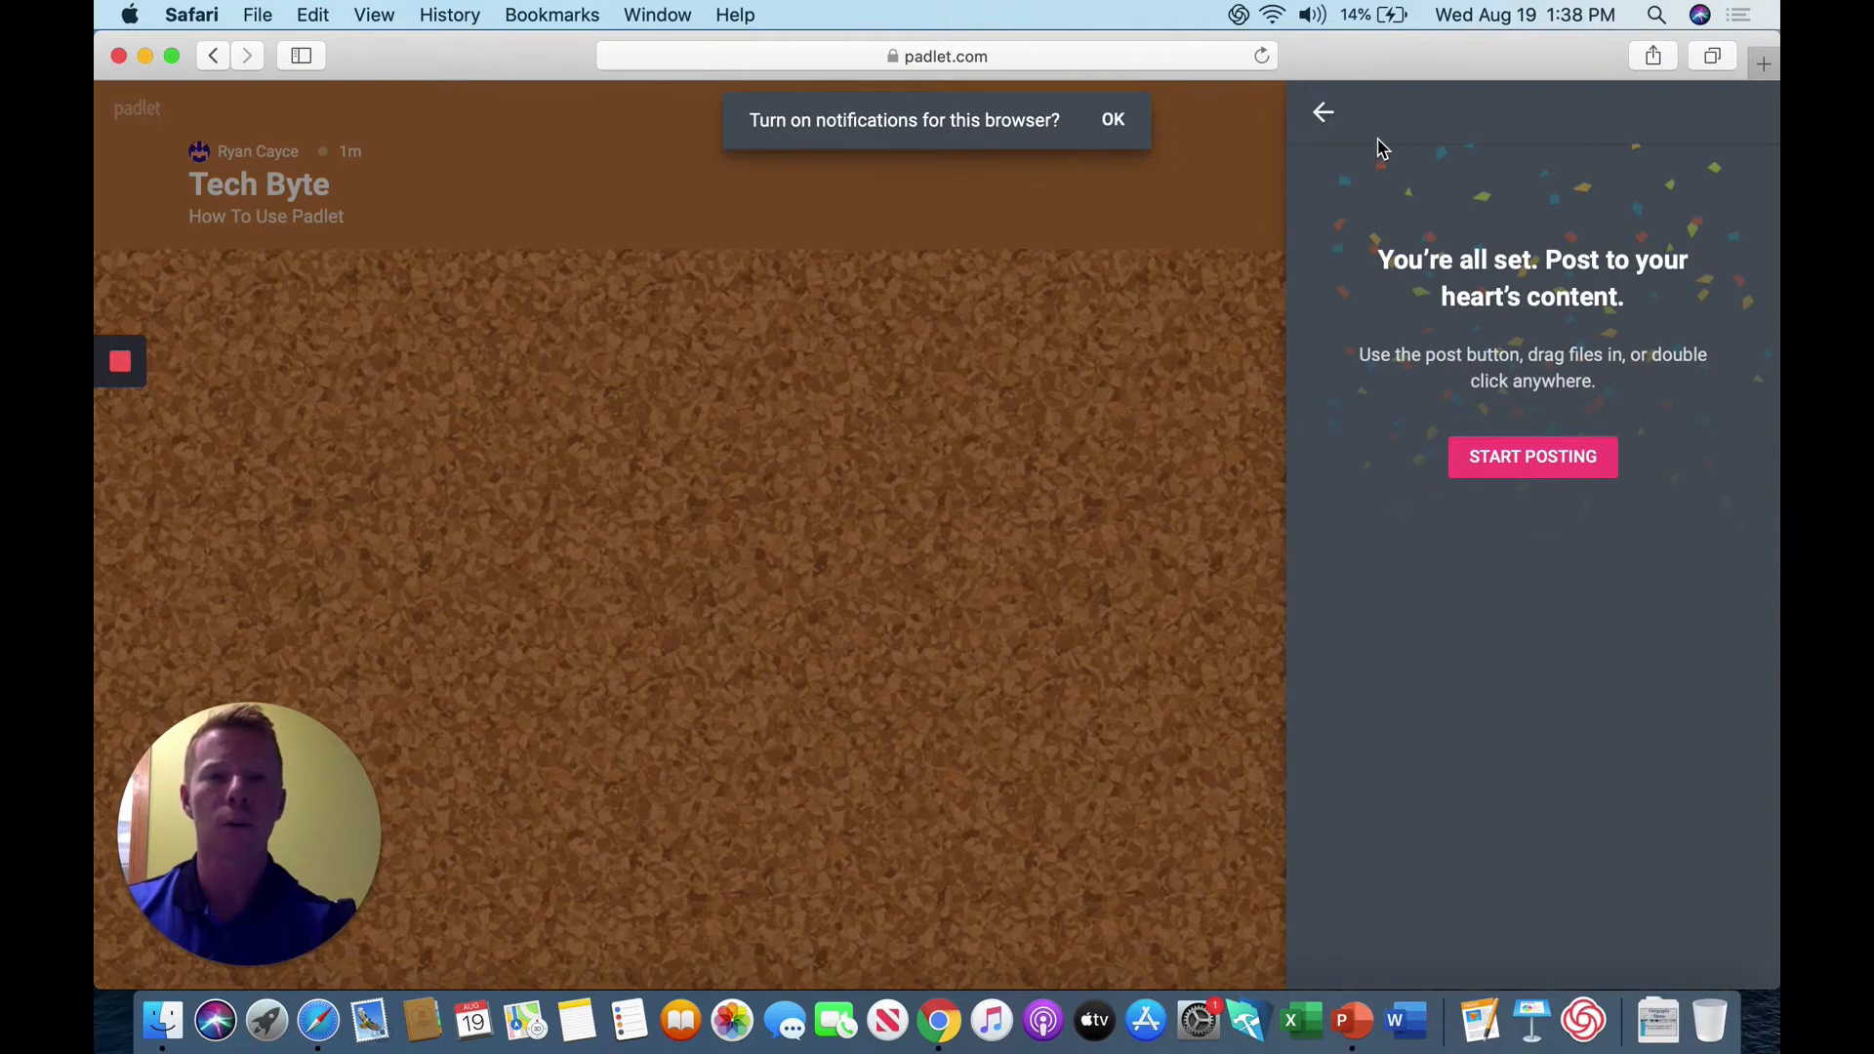
pyautogui.click(1326, 115)
pyautogui.click(1340, 120)
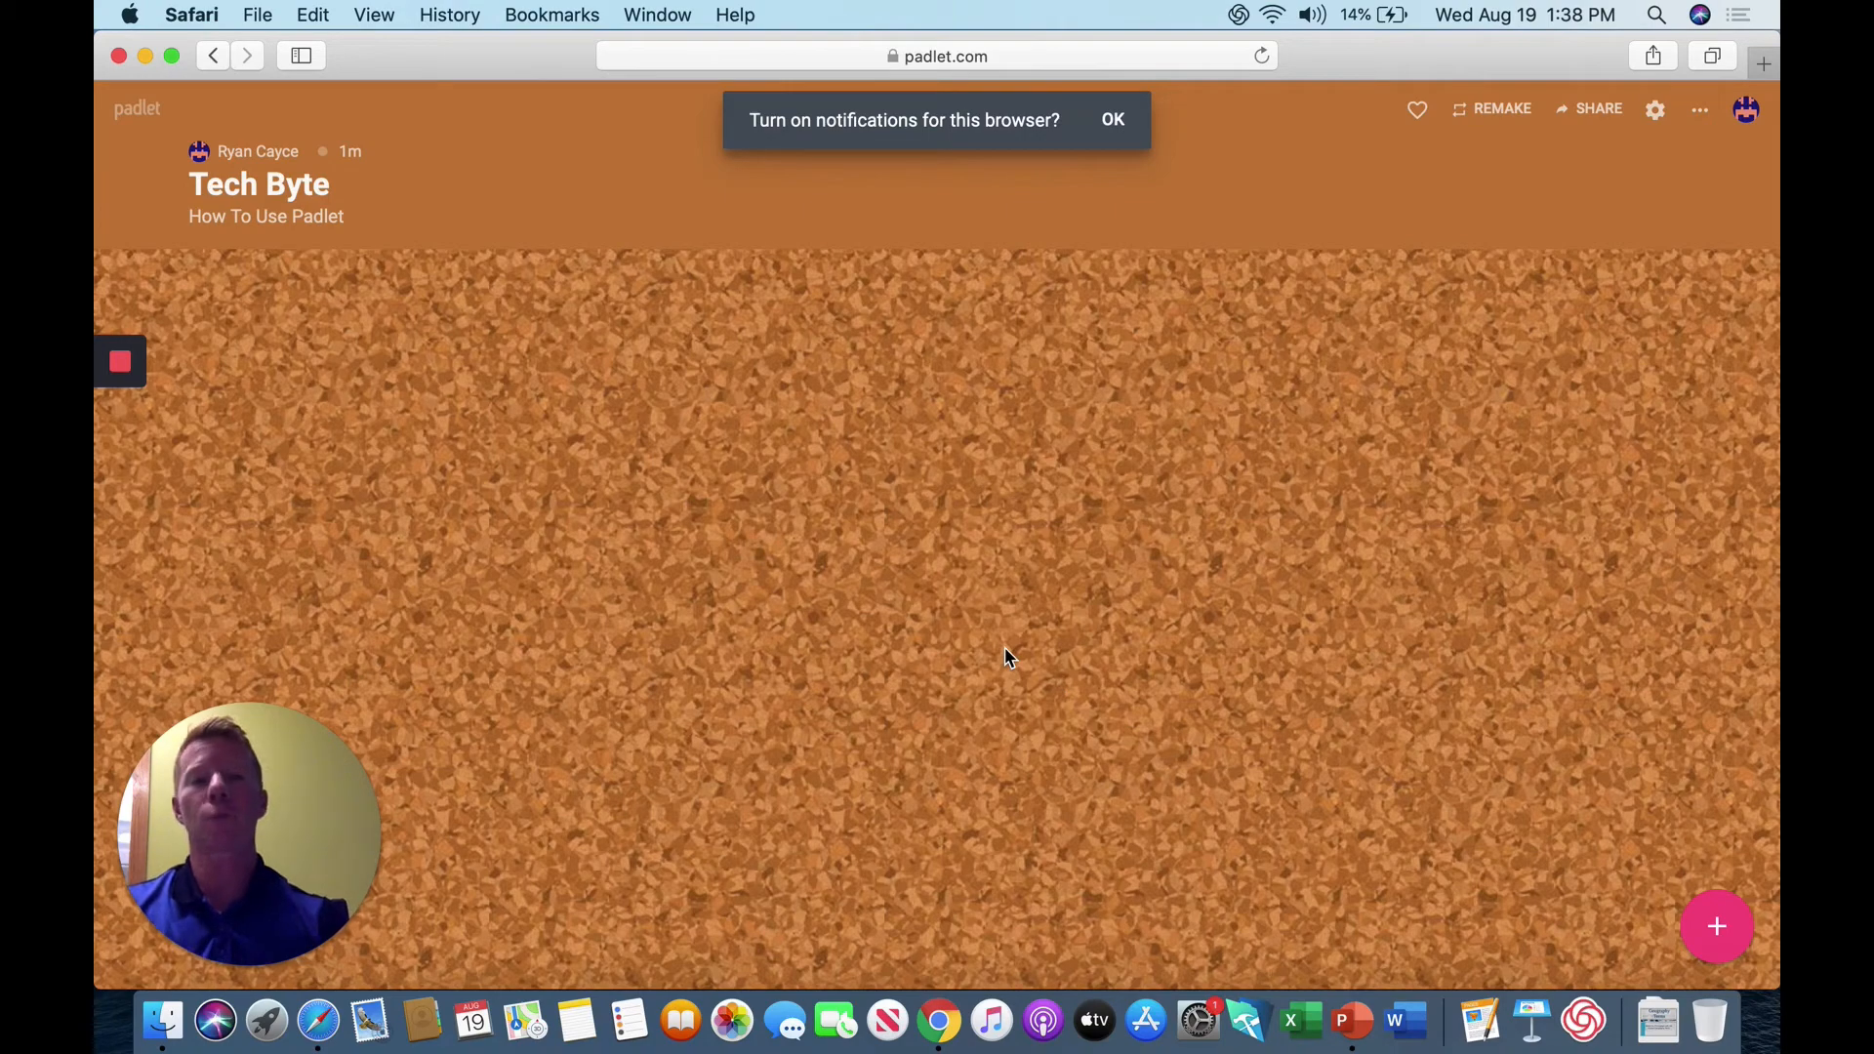
# Step: Add a post titled "How would you use Padlet???" centred near the top of the board
pyautogui.click(1726, 935)
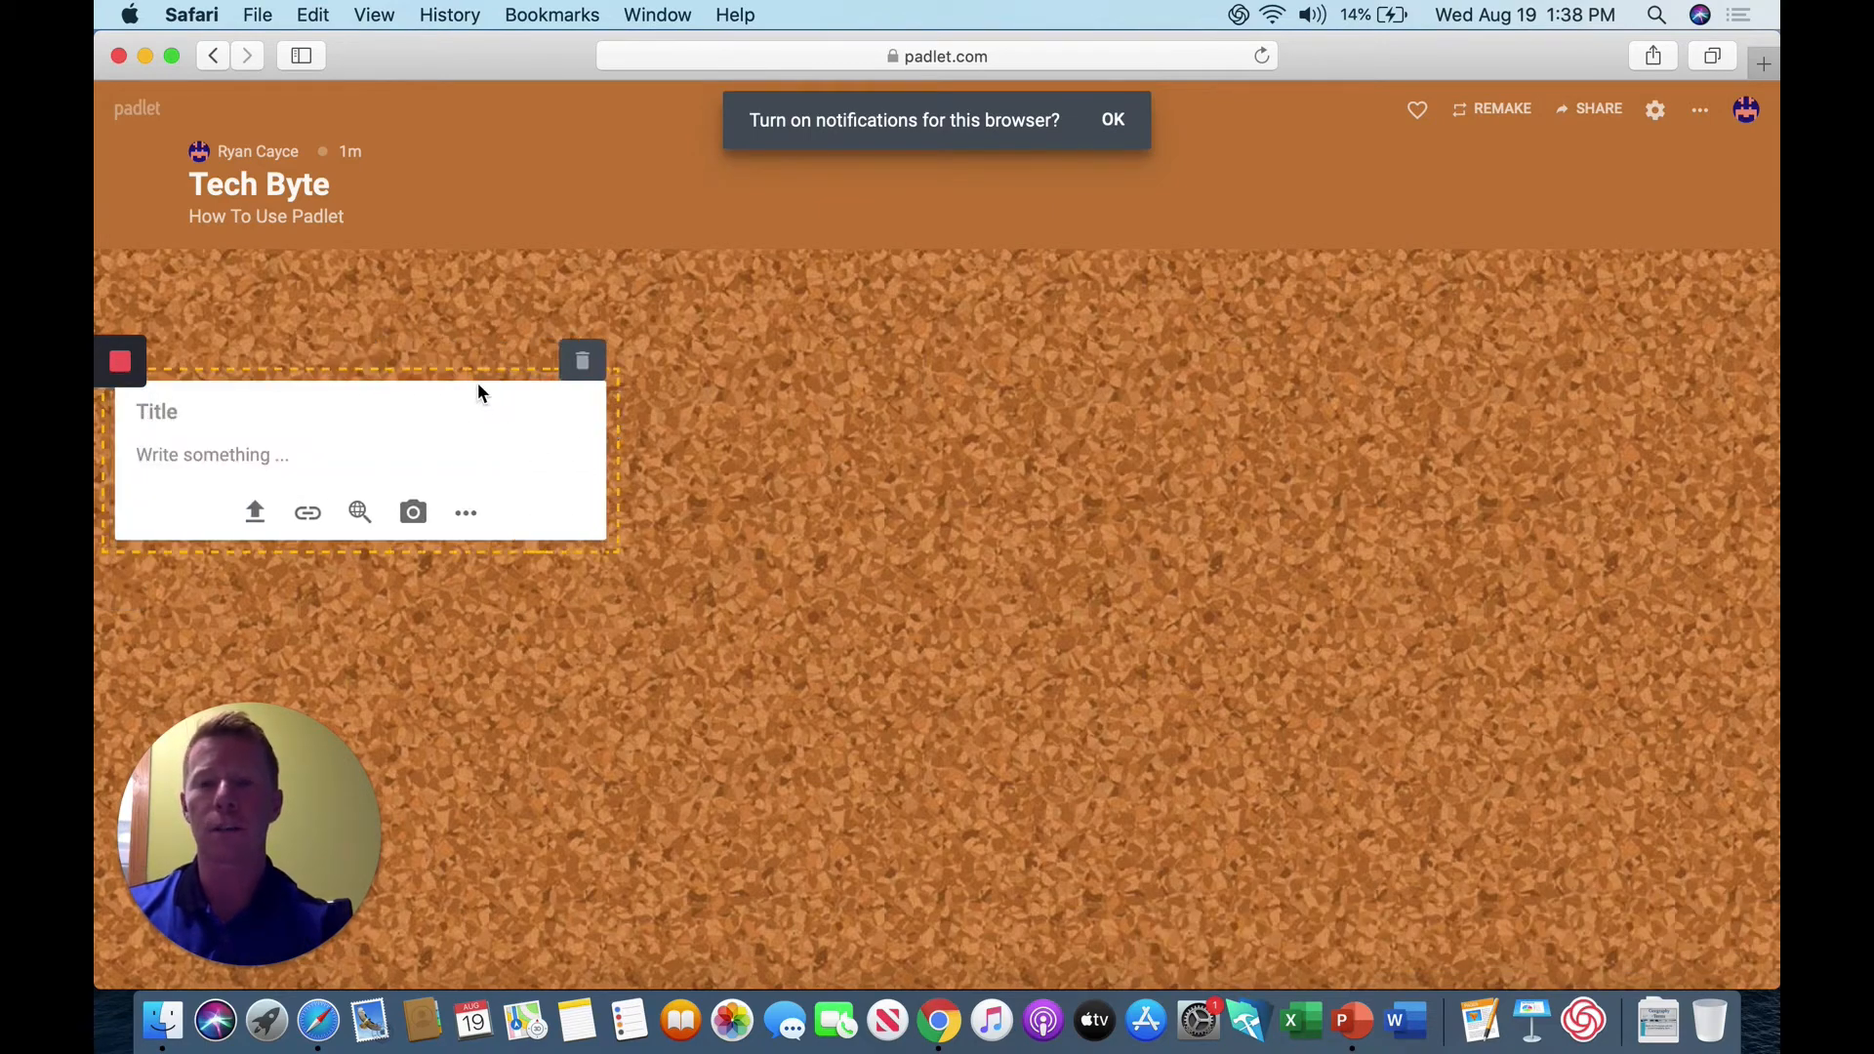
pyautogui.moveTo(471, 381); pyautogui.dragTo(1035, 289)
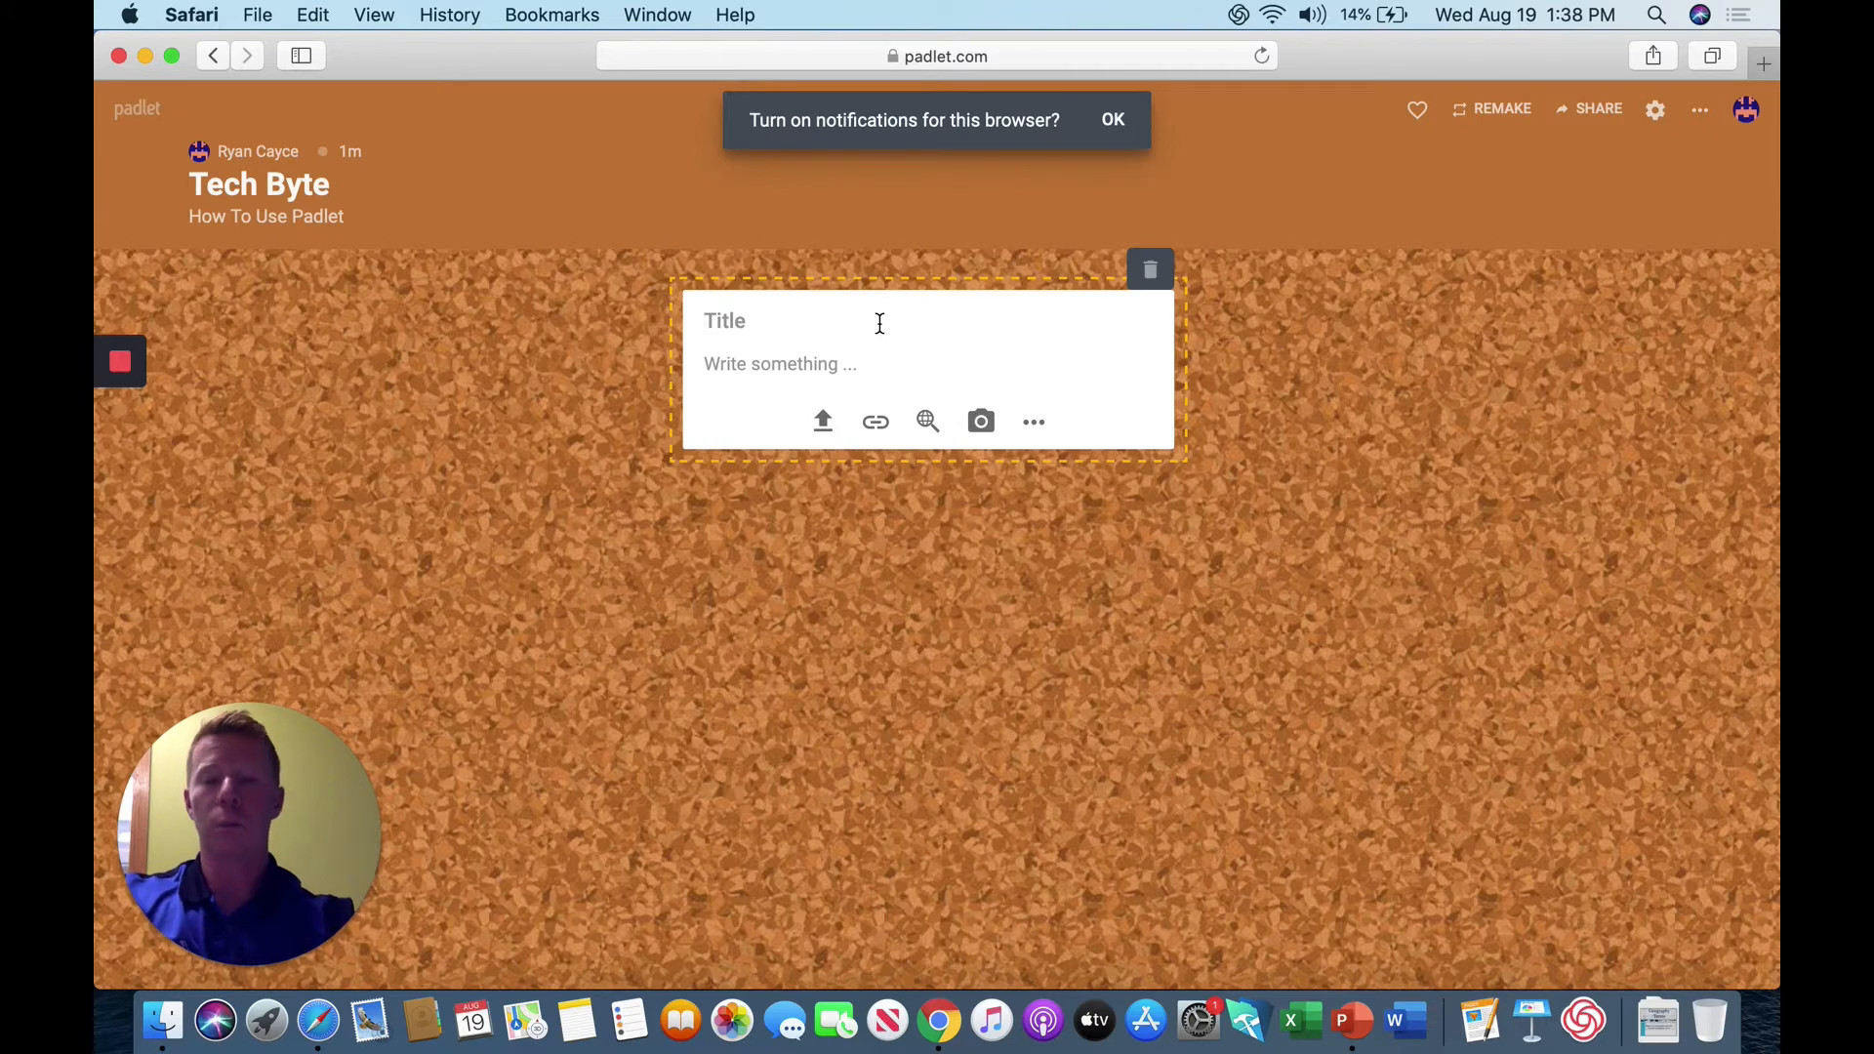
pyautogui.write('How wou')
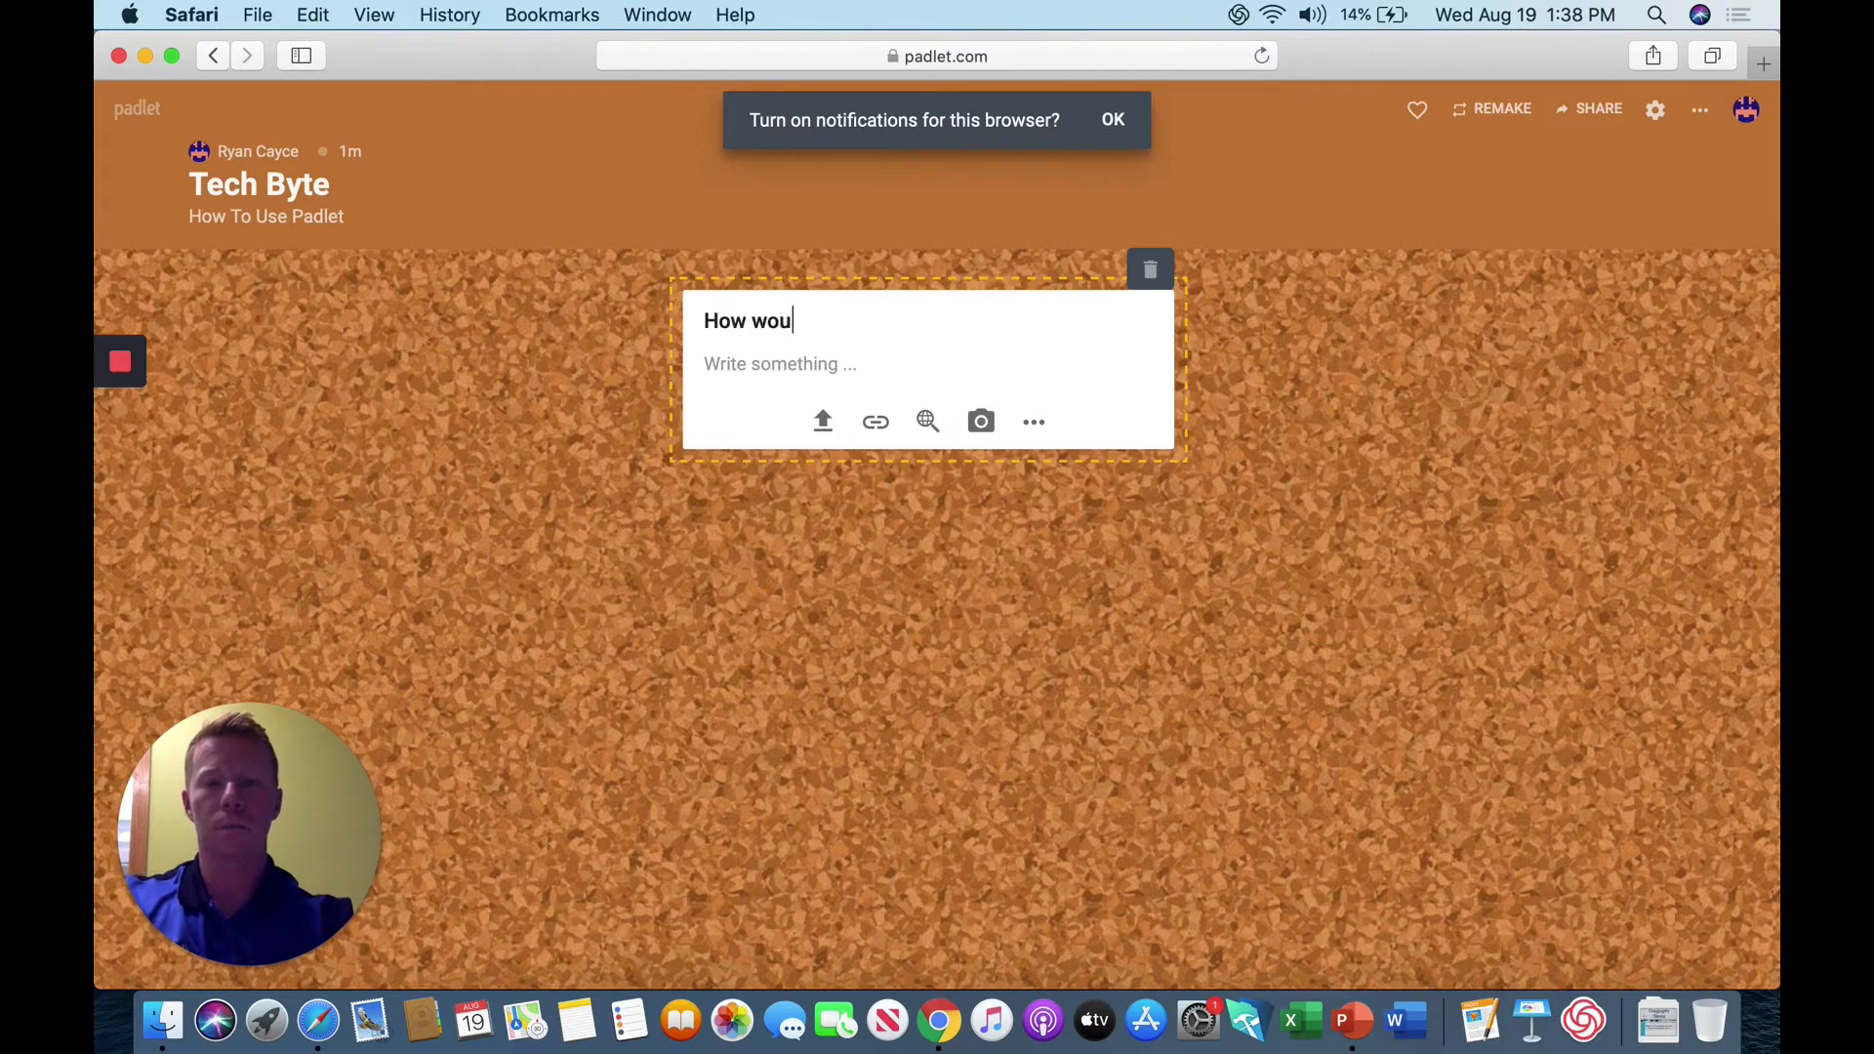
pyautogui.write('ld you use P')
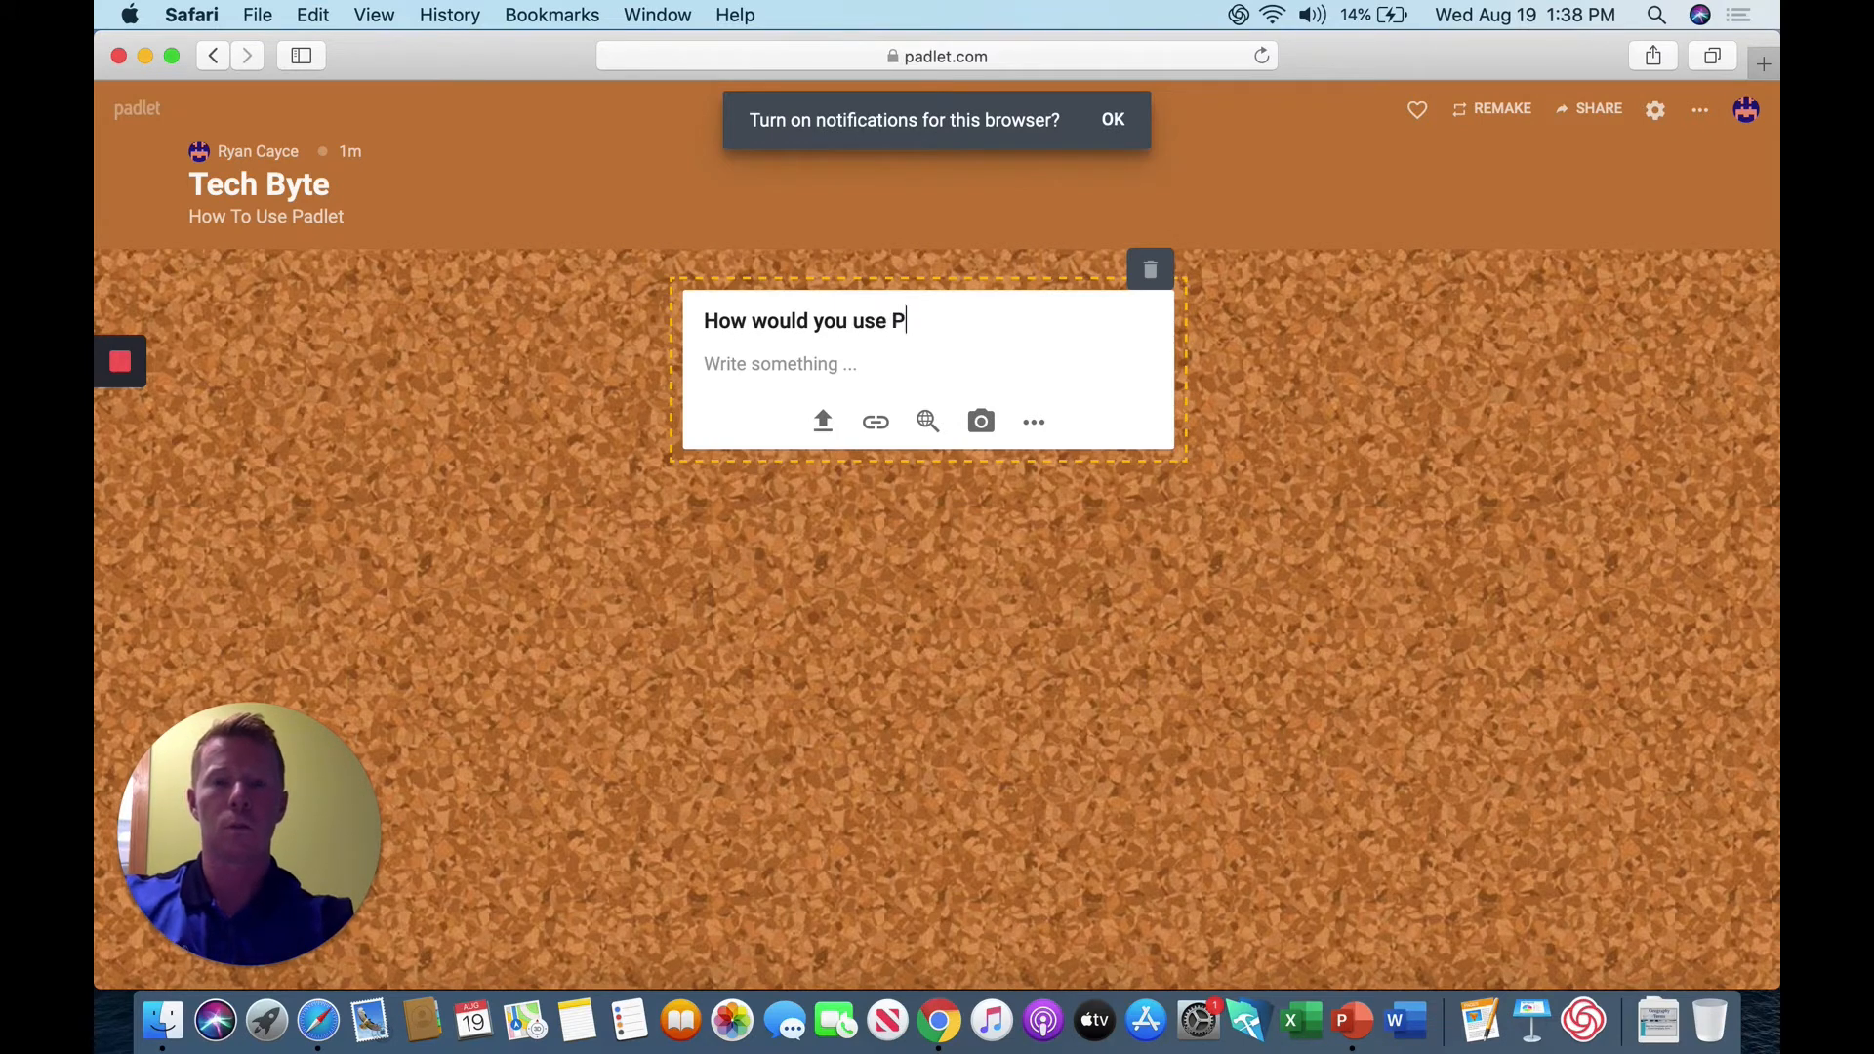
pyautogui.write('adlet???')
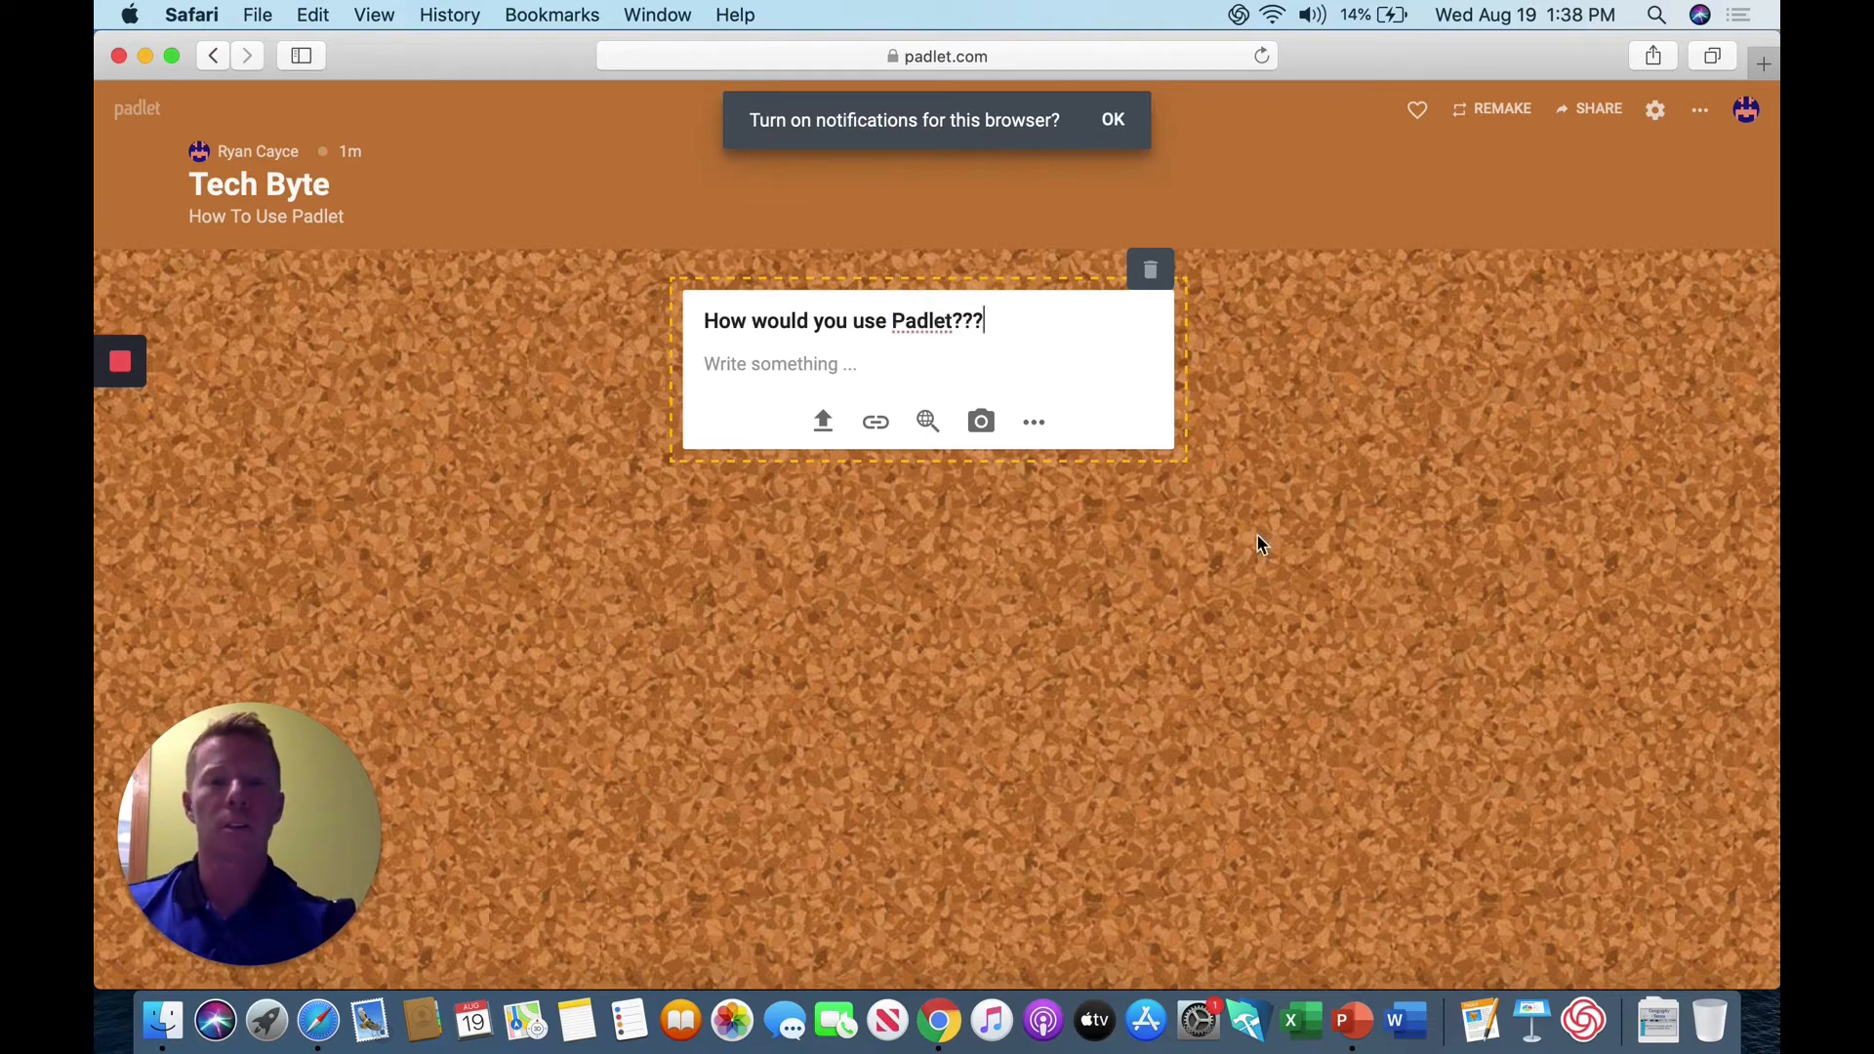
pyautogui.click(1342, 537)
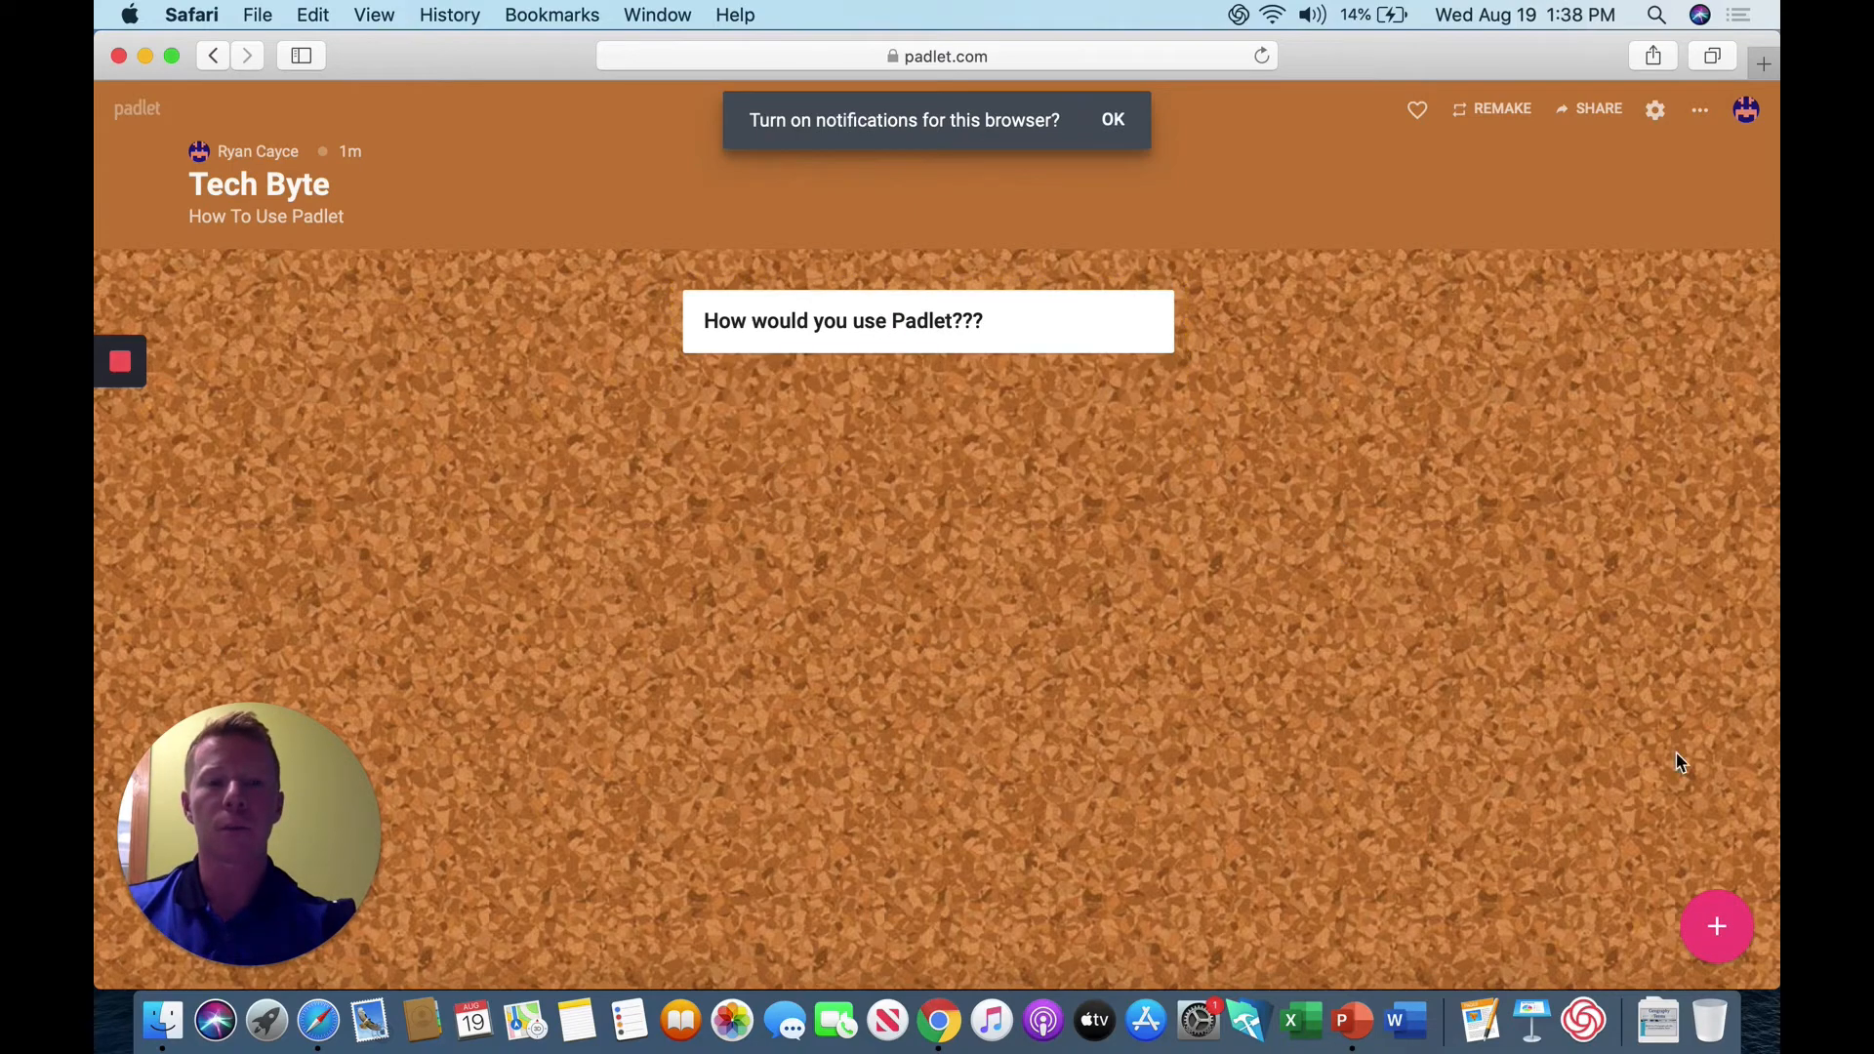
# Step: Review the attachment options of a new blank post placed right of the board's centre, and discard the empty post
pyautogui.click(1725, 949)
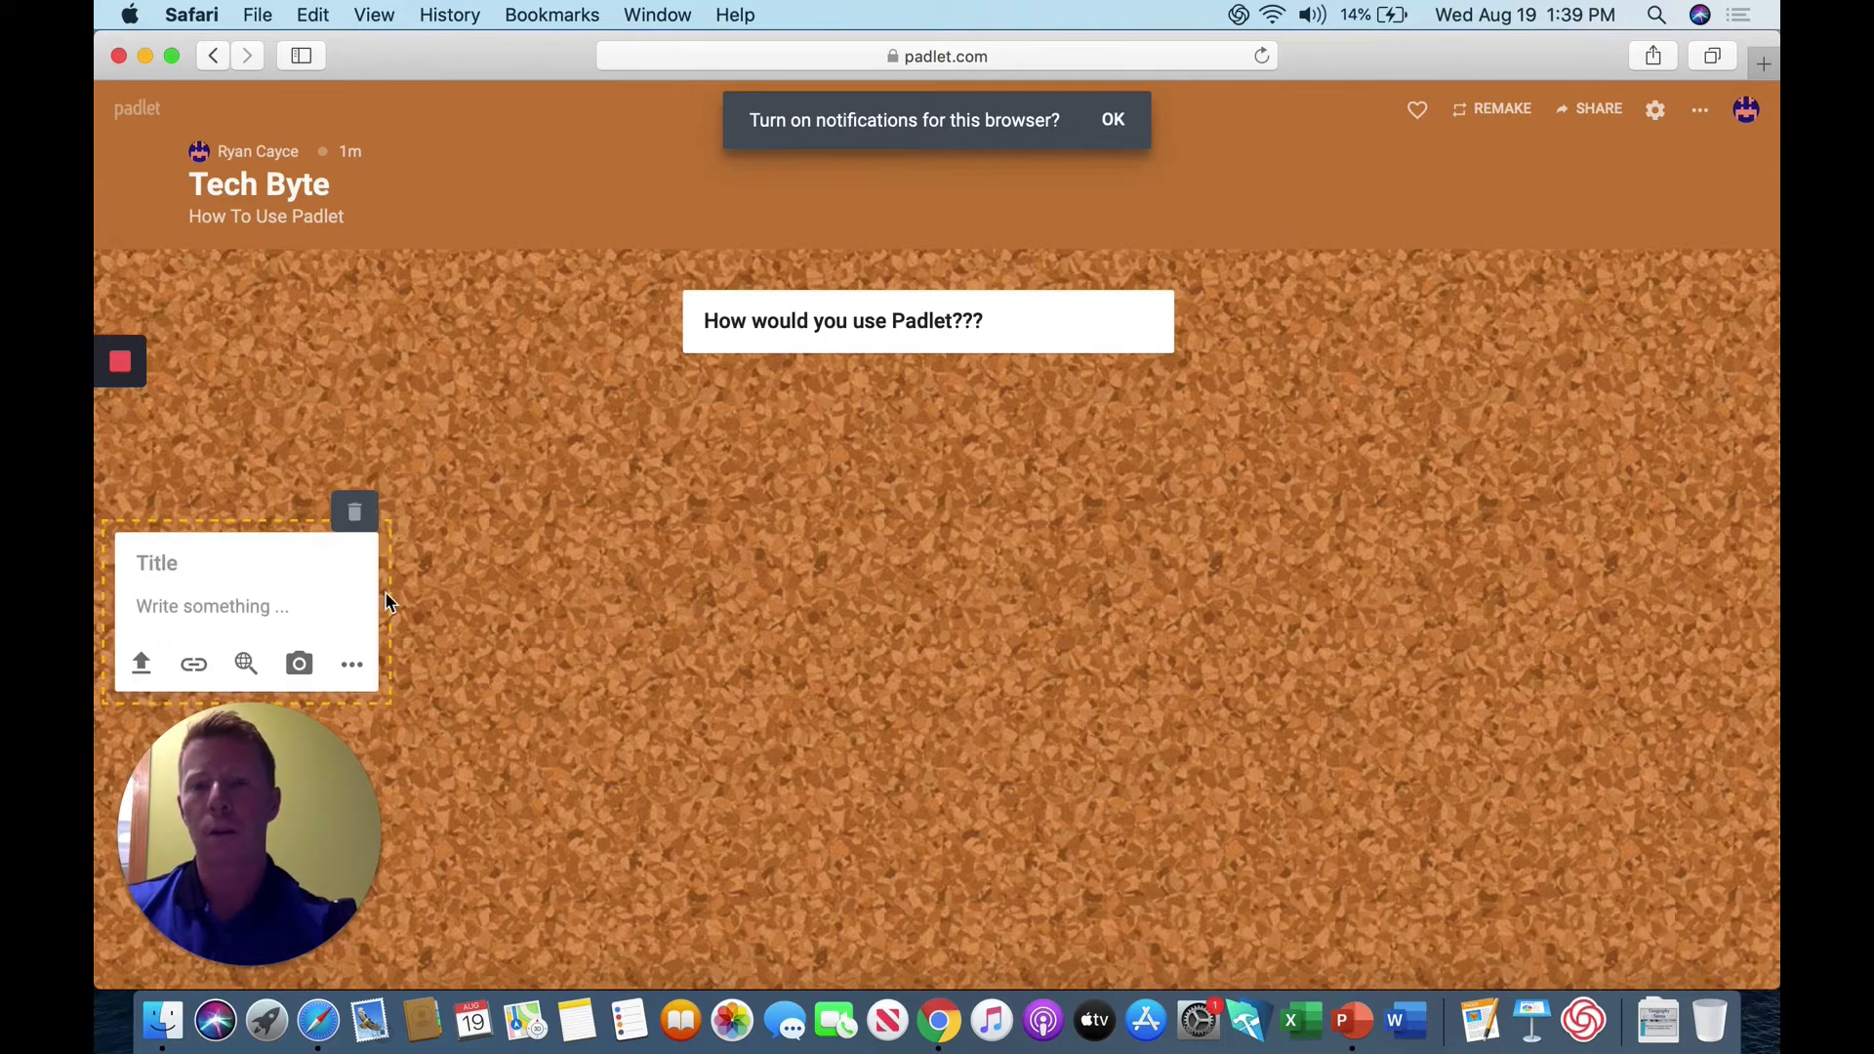
pyautogui.moveTo(388, 602); pyautogui.dragTo(1472, 621)
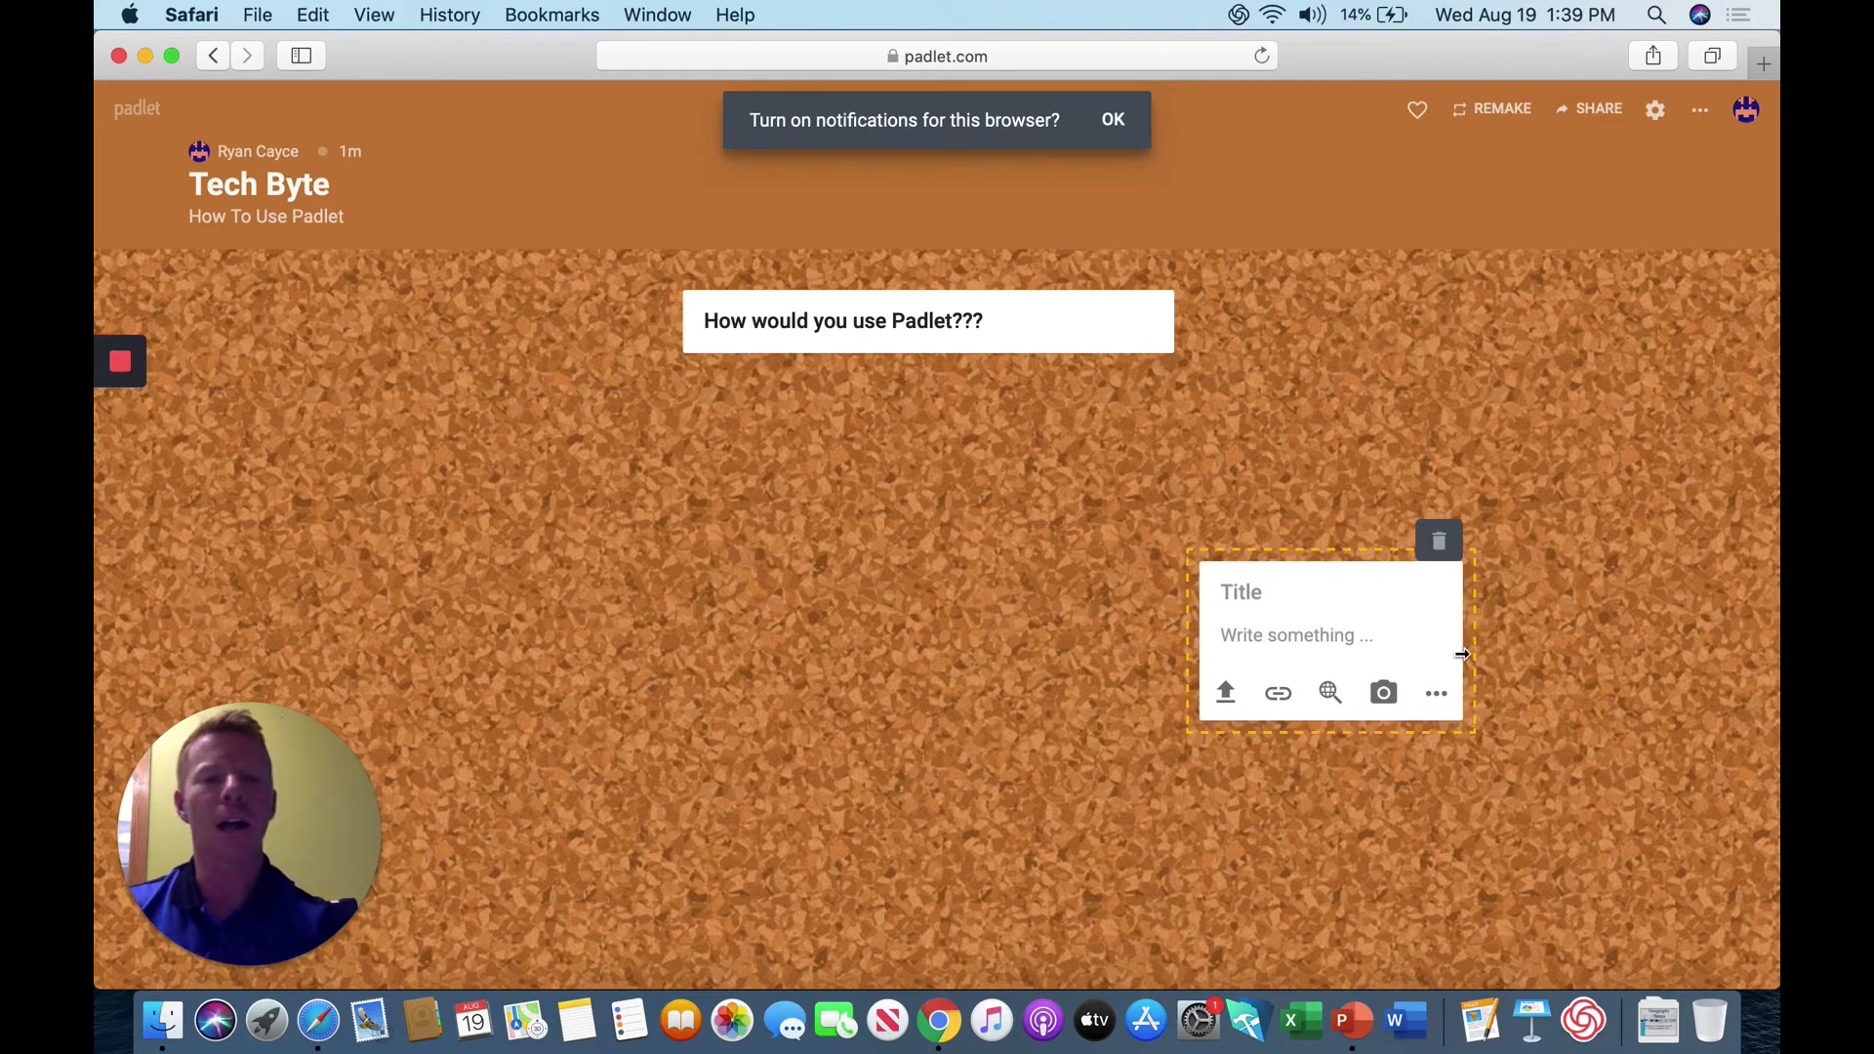
pyautogui.click(1309, 633)
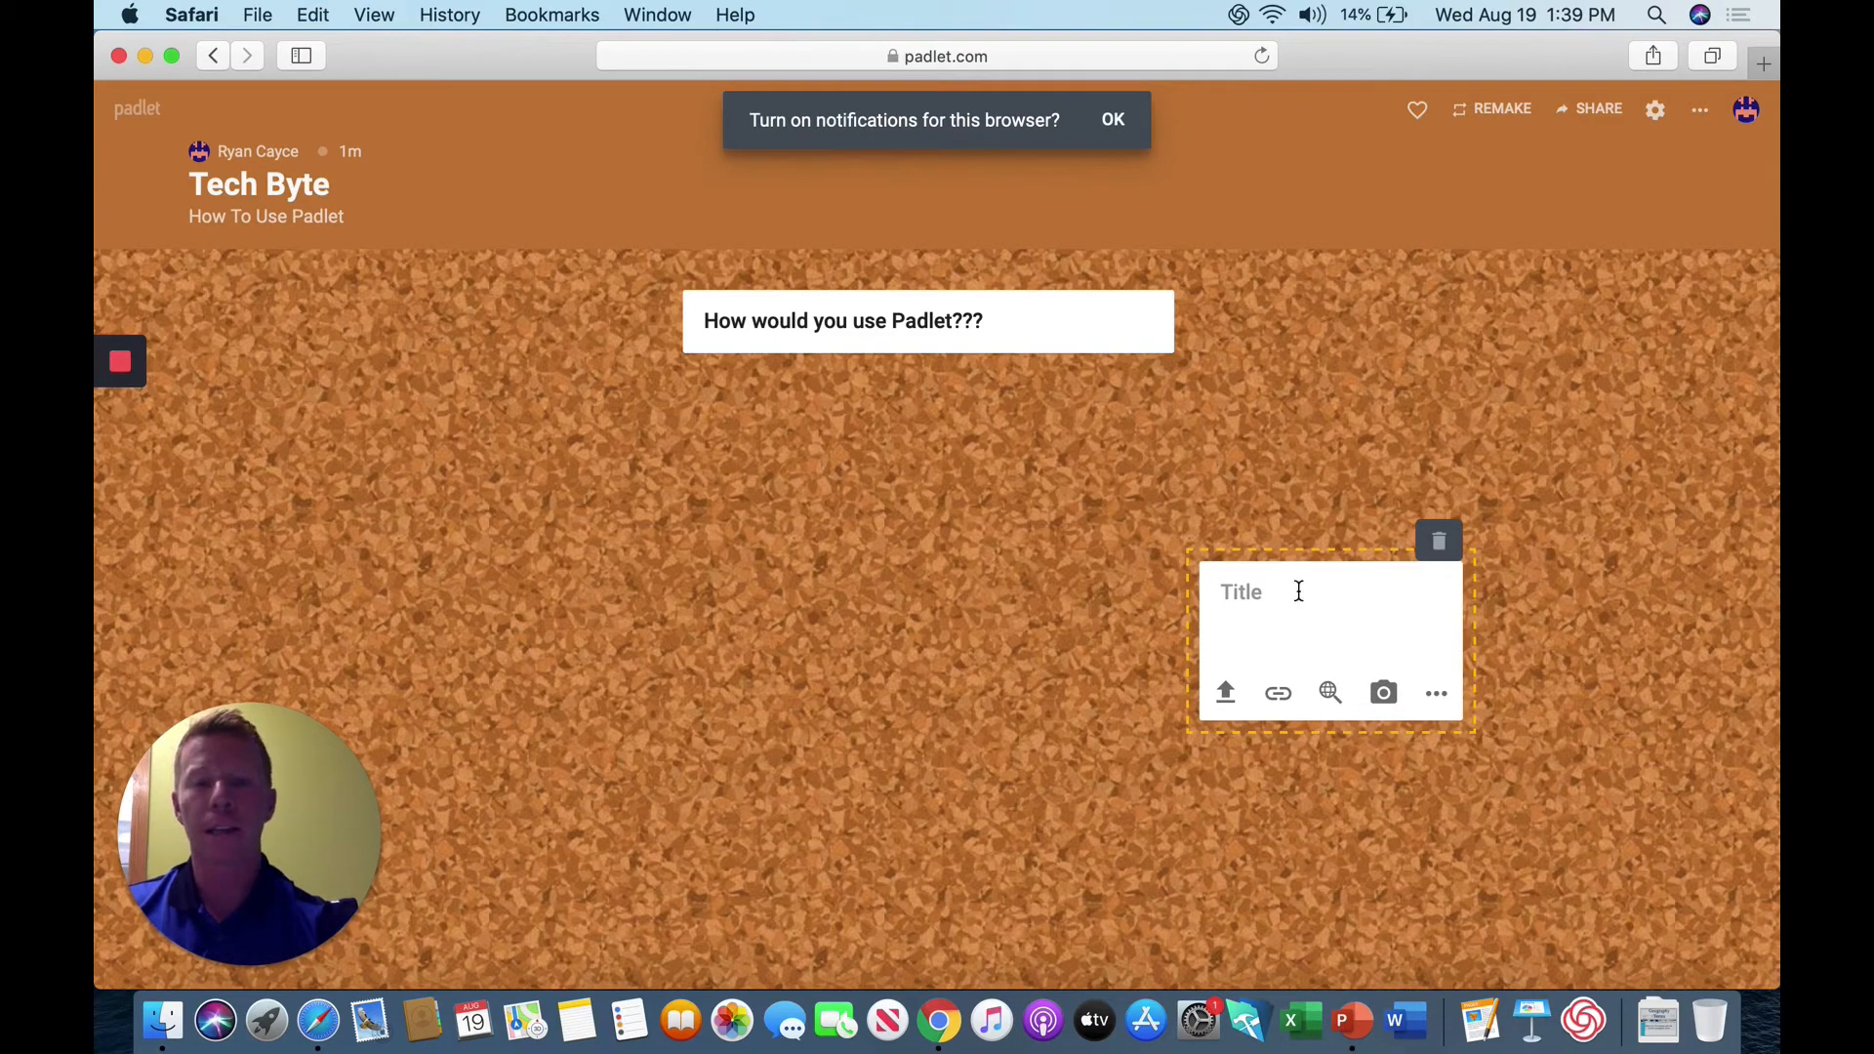
pyautogui.click(1298, 590)
pyautogui.click(1292, 627)
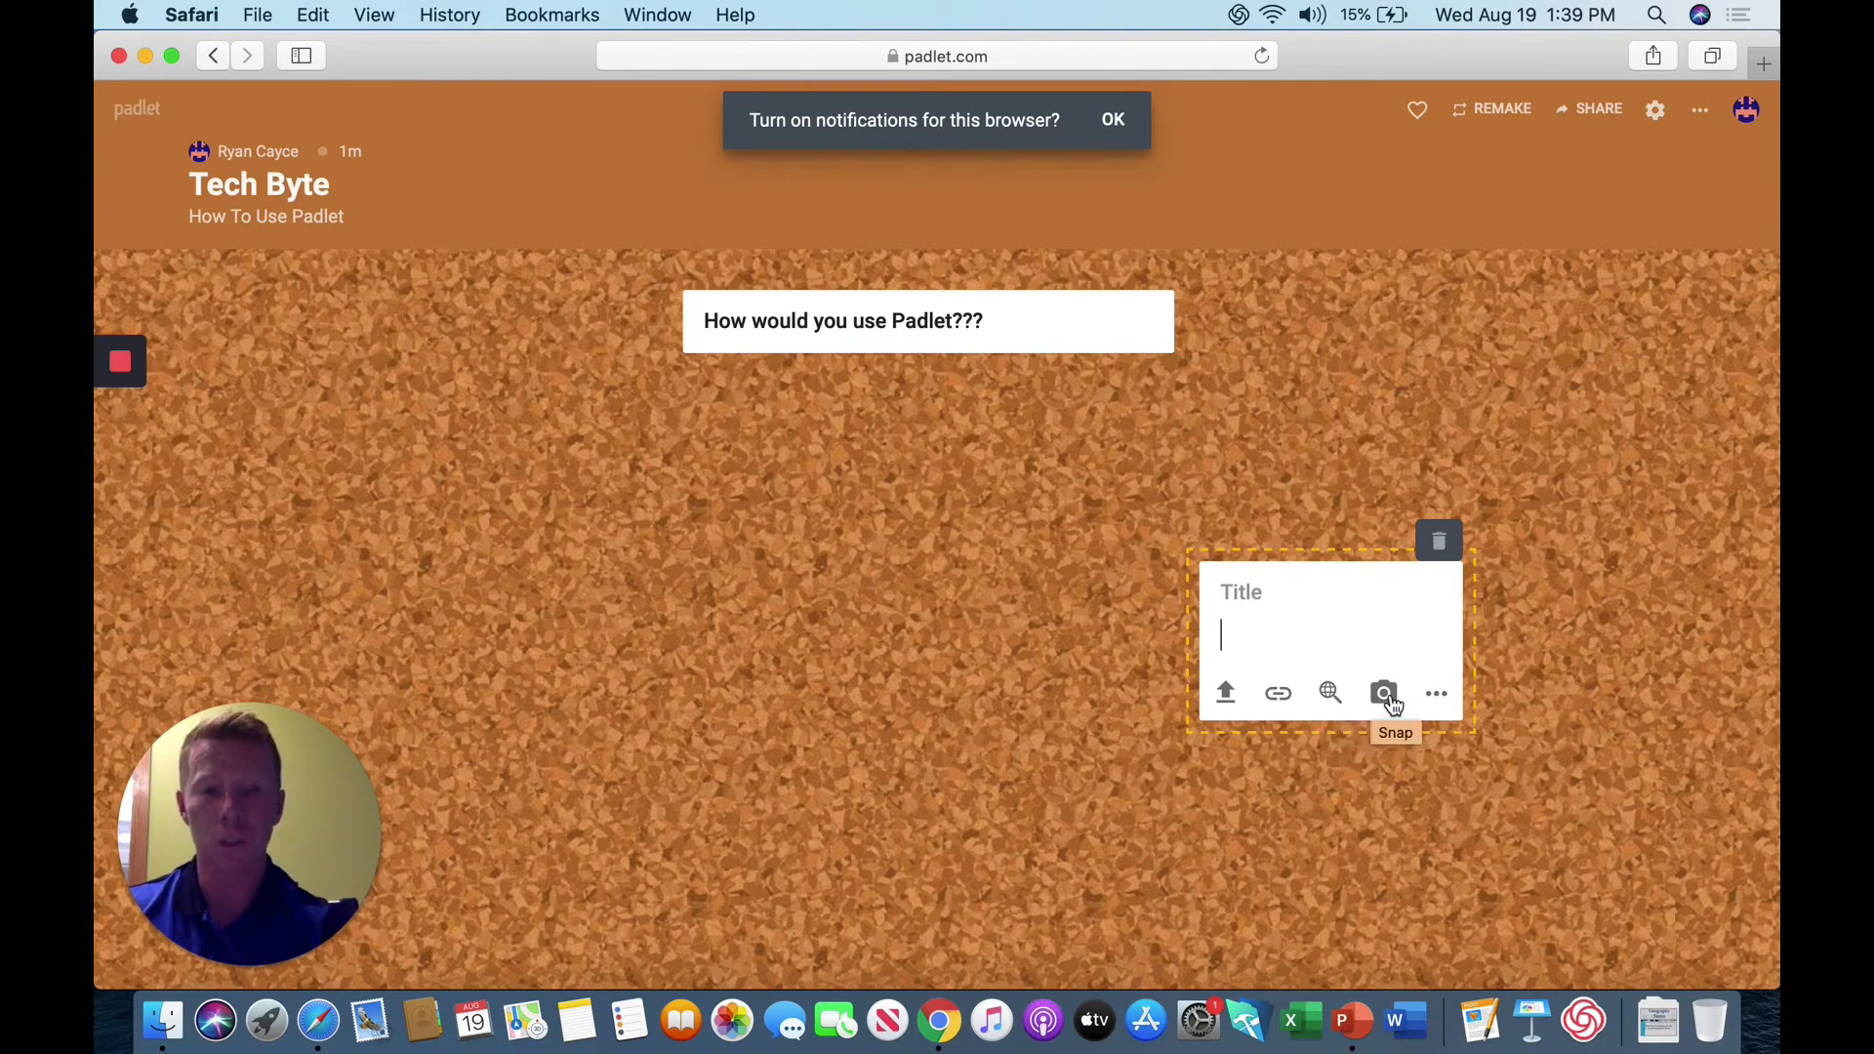
pyautogui.click(1441, 697)
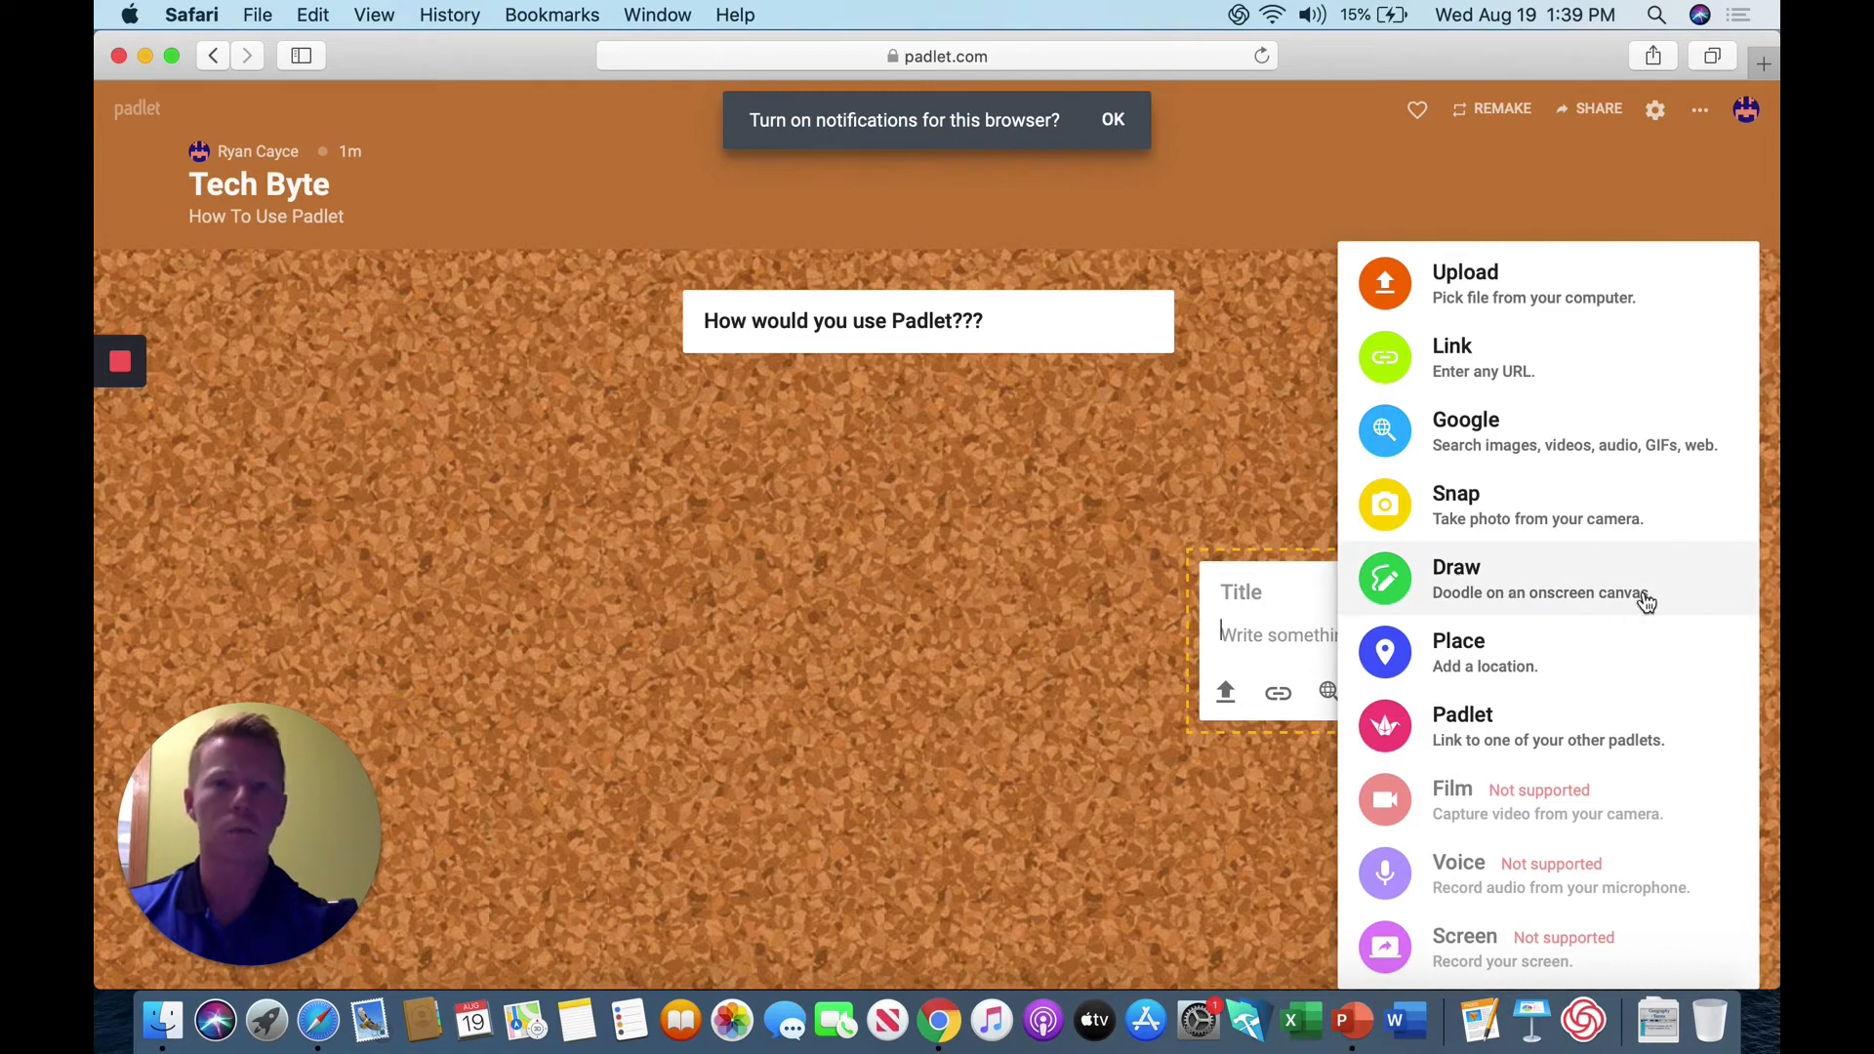
pyautogui.click(1287, 803)
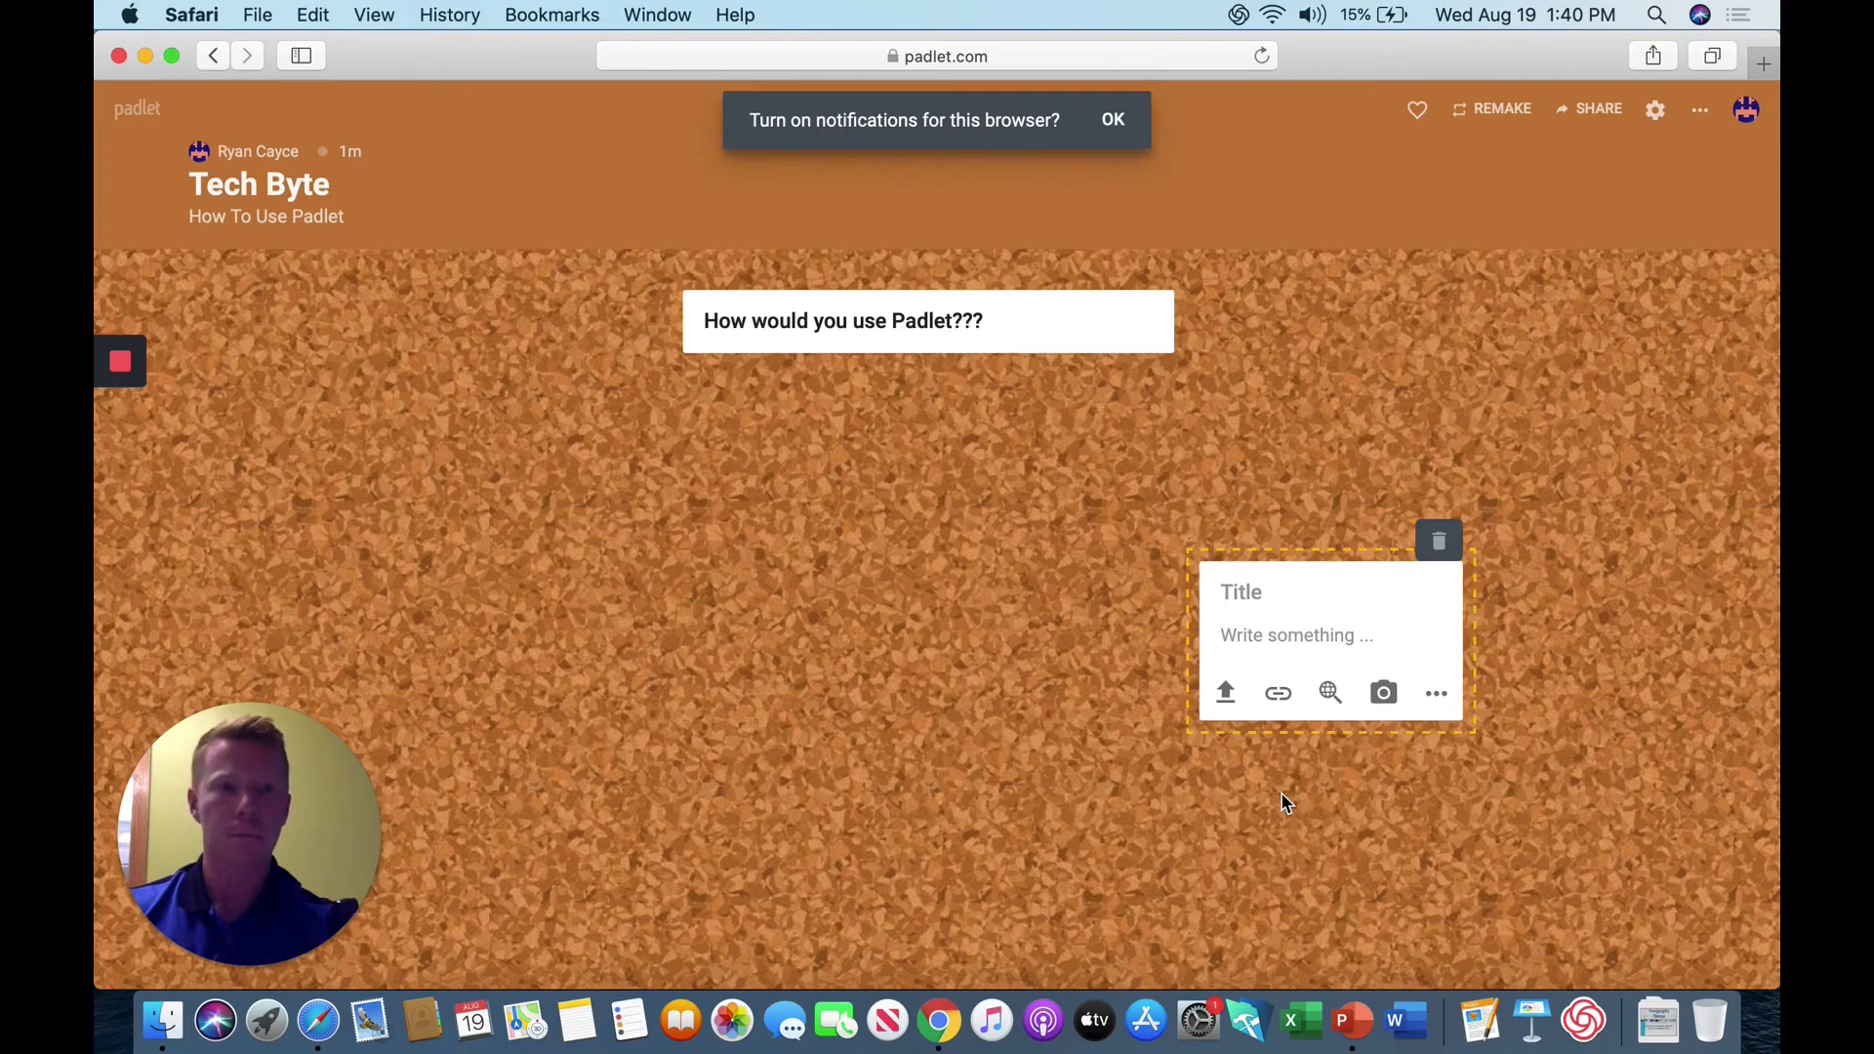
pyautogui.click(1606, 428)
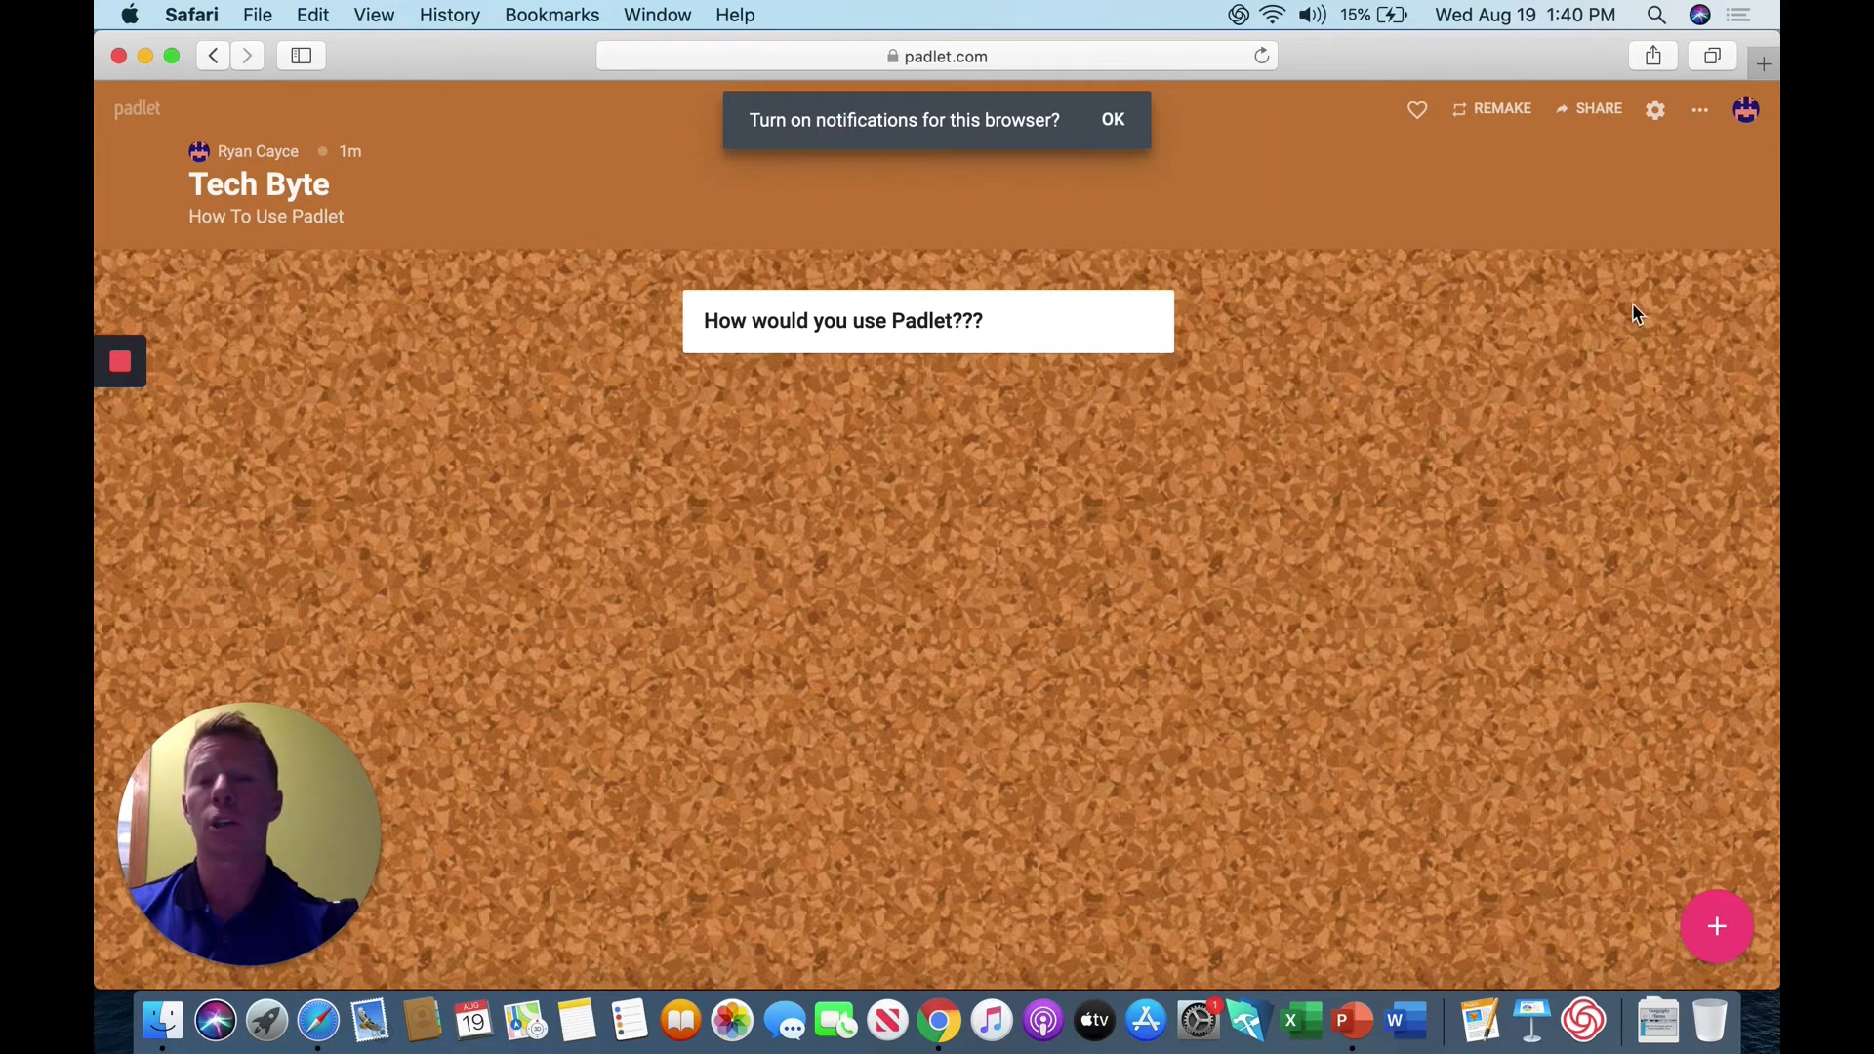
# Step: Review the padlet's privacy and sharing options, and return to the board
pyautogui.click(1597, 114)
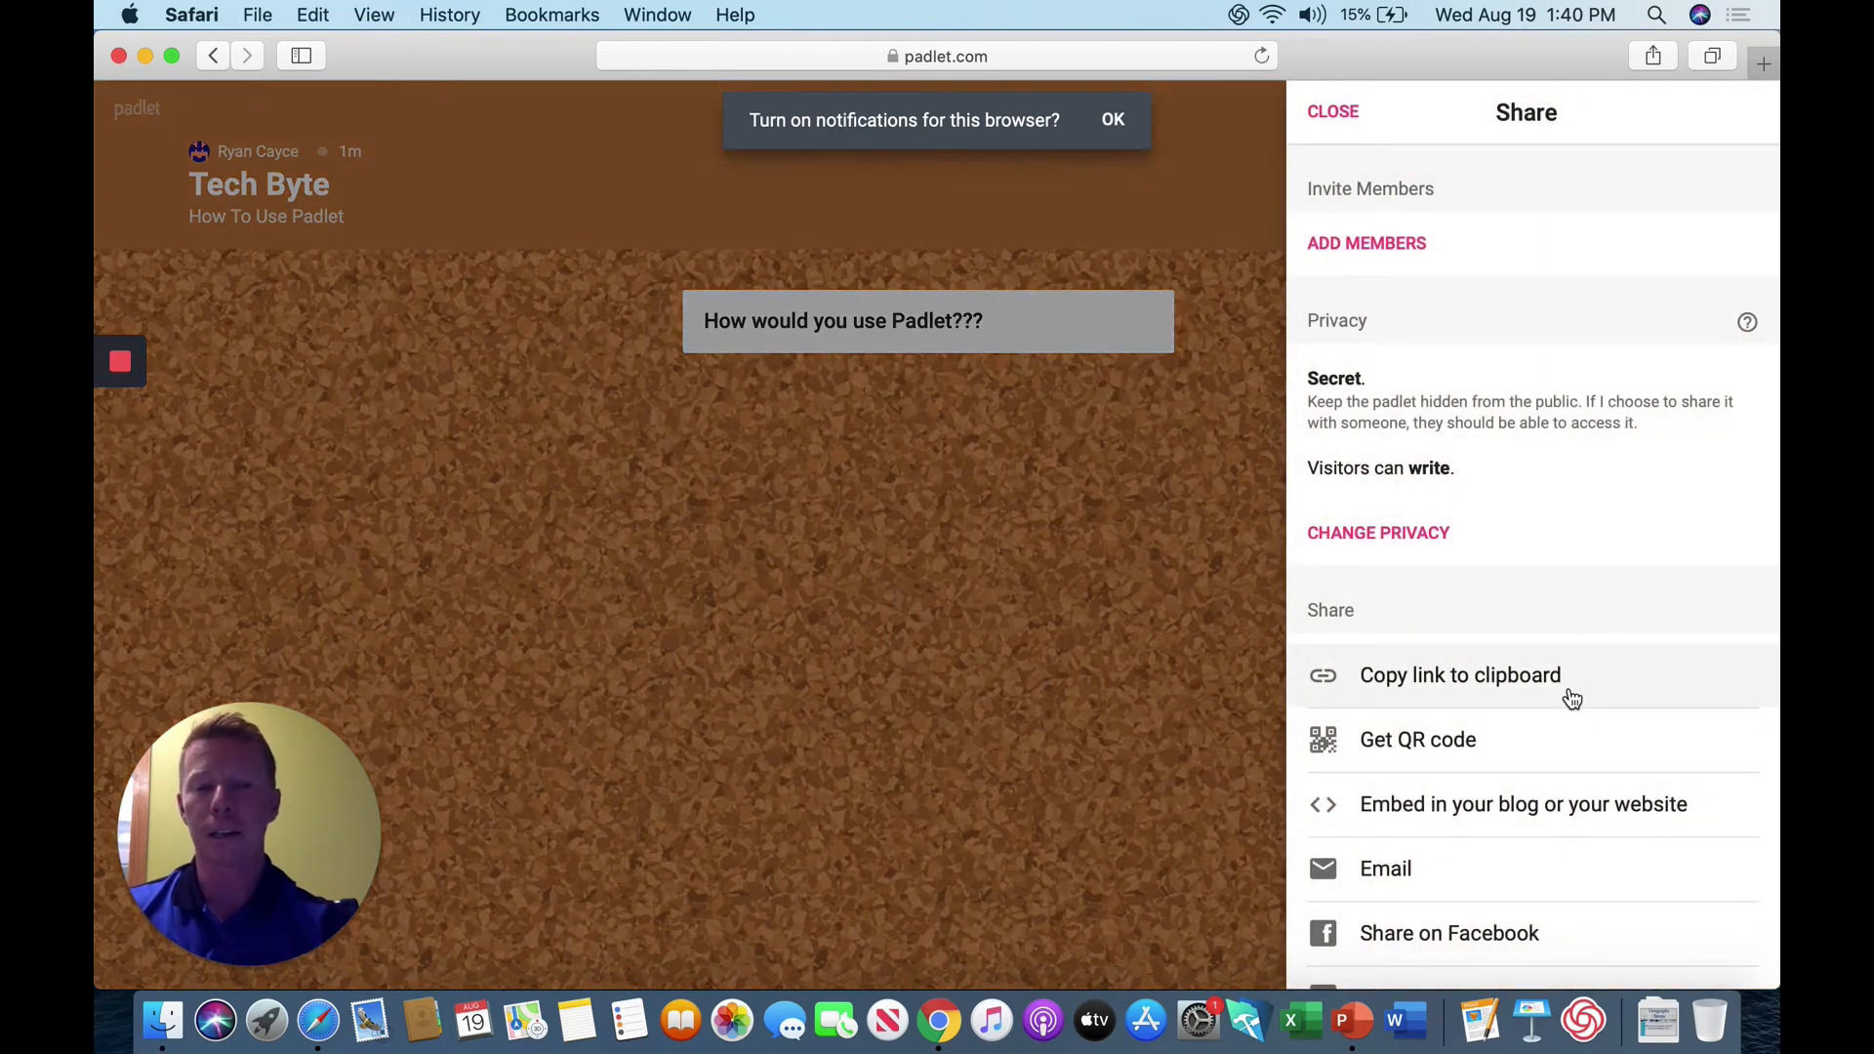
pyautogui.scroll(-5, 1572, 699)
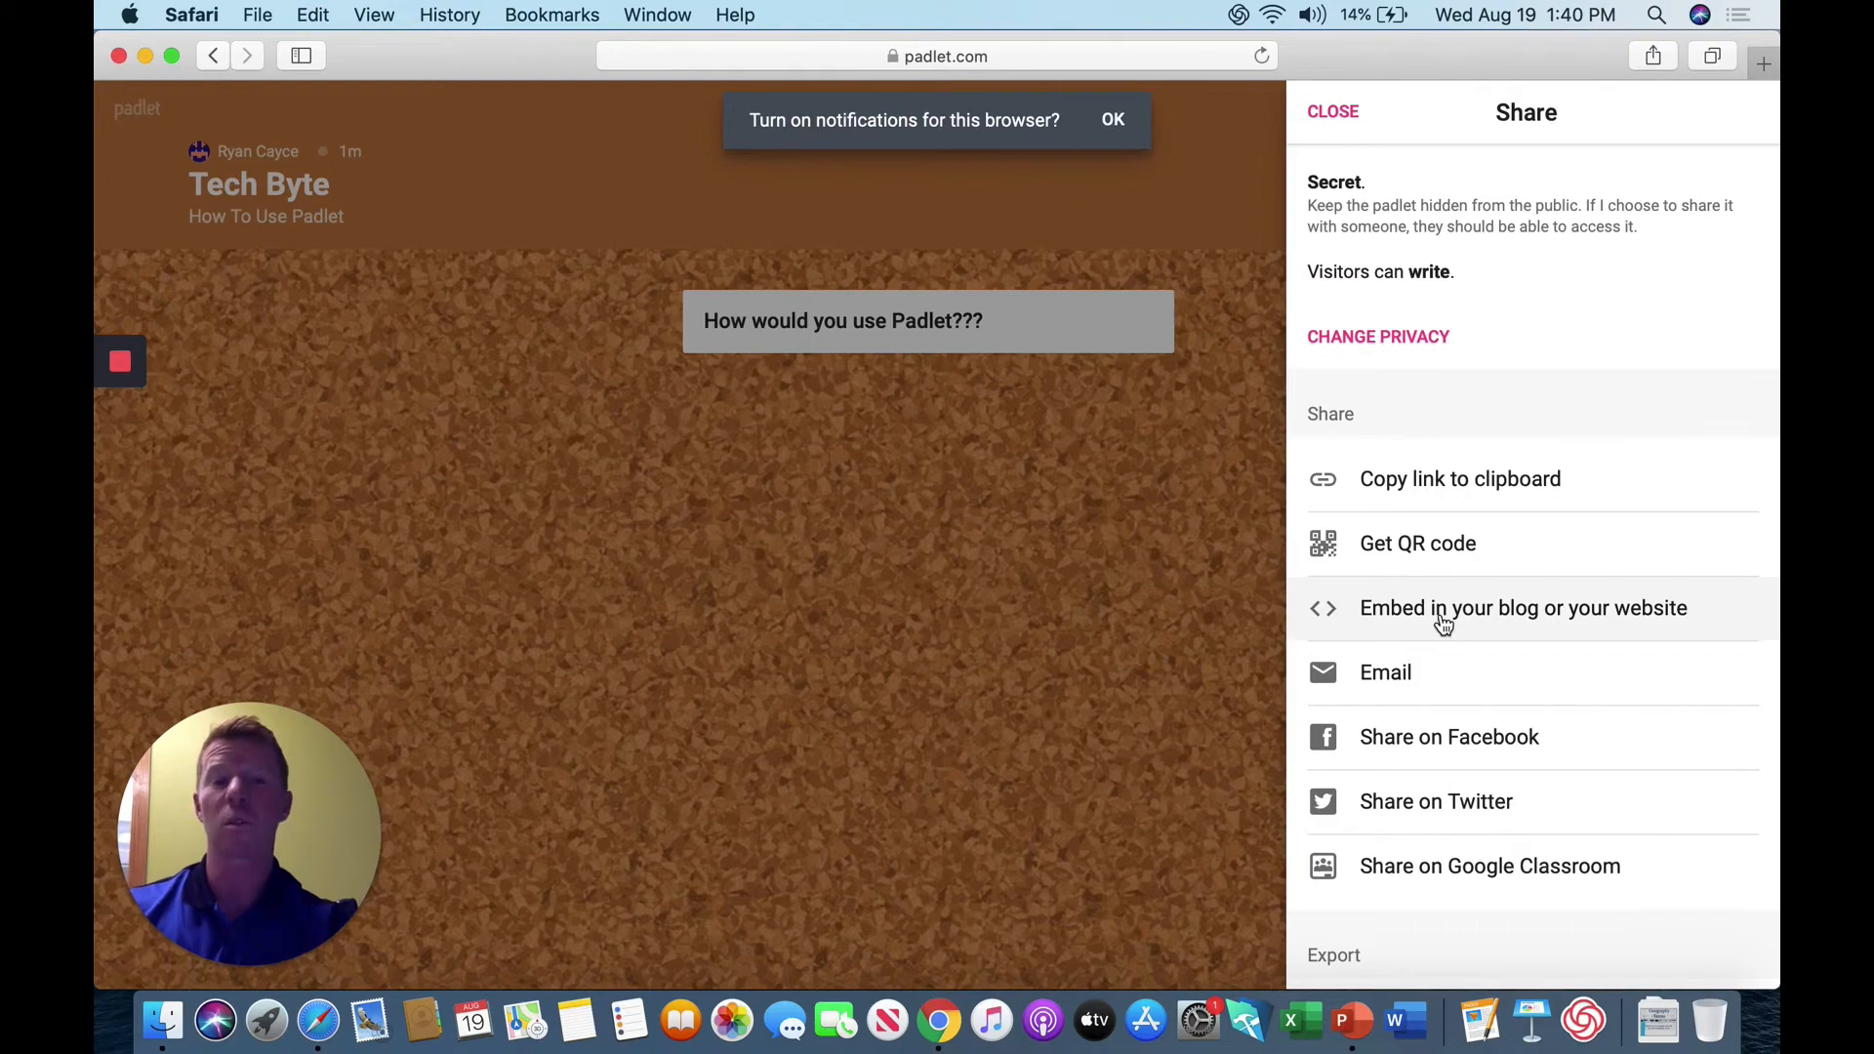
pyautogui.click(887, 667)
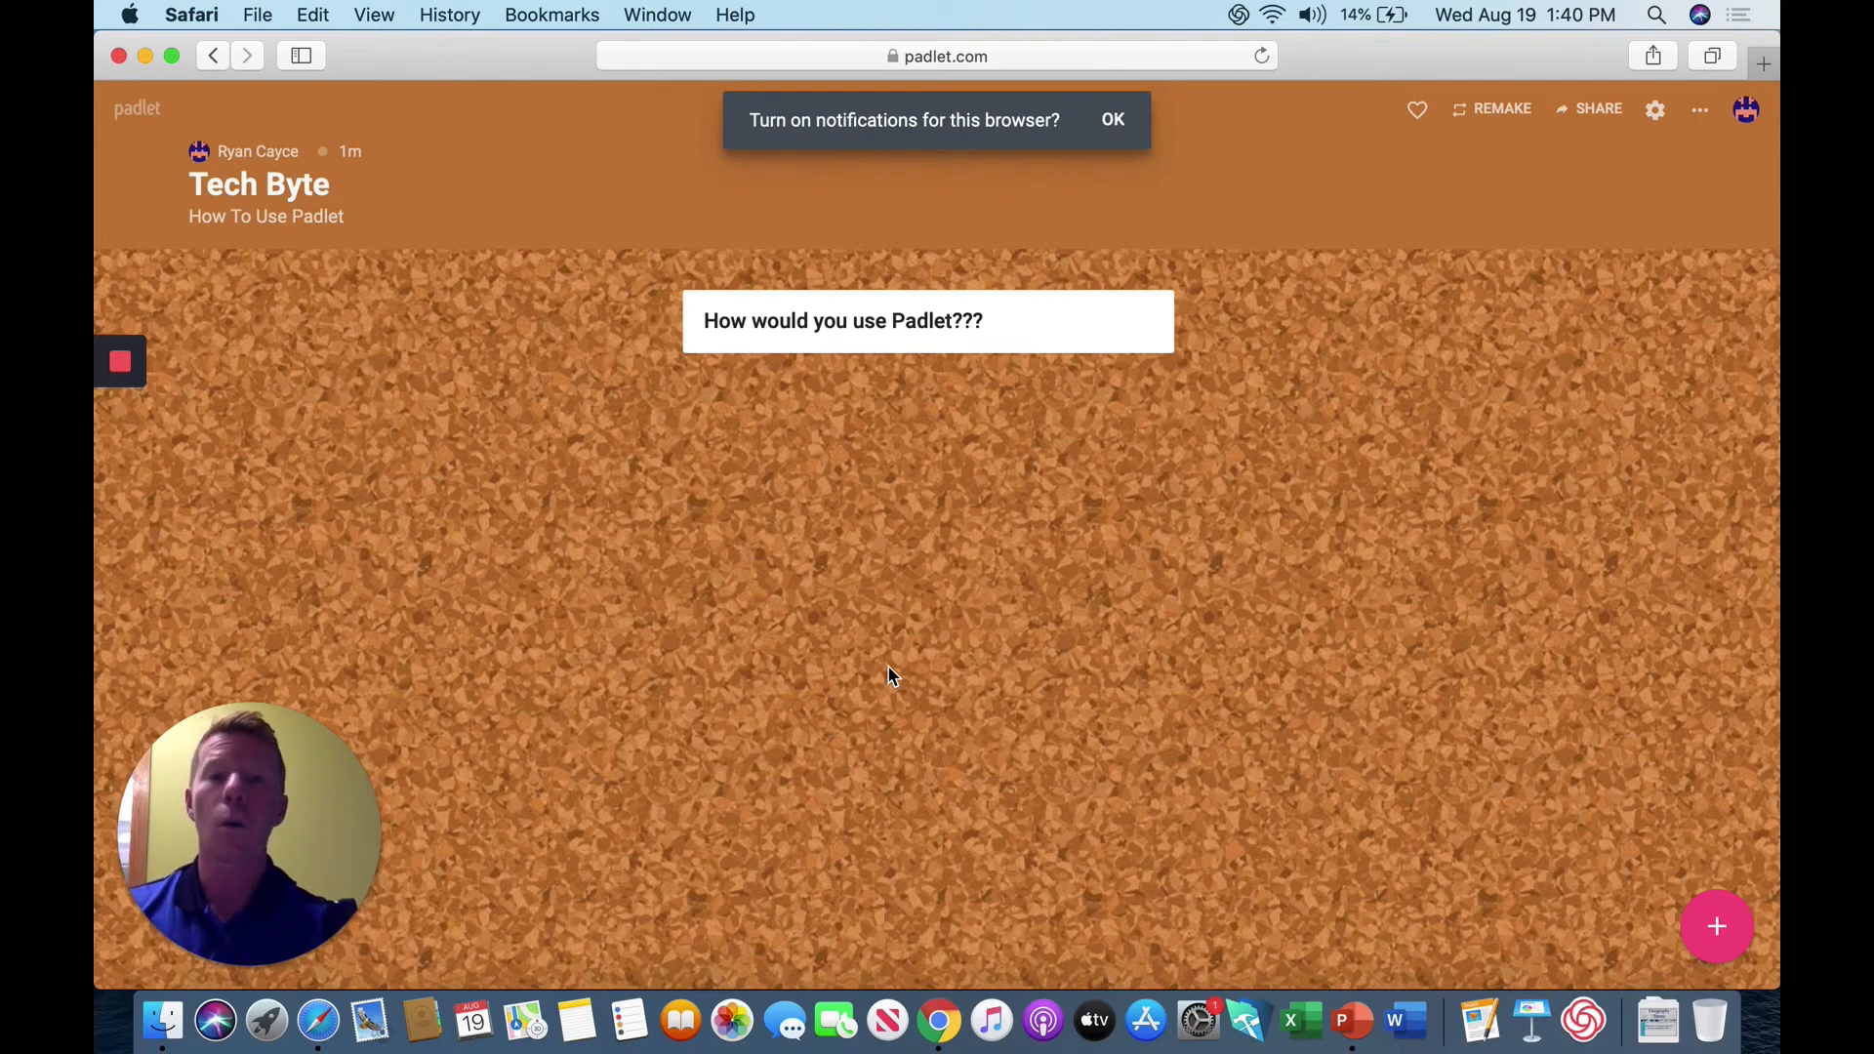
# Step: Turn on Padlet notifications for this browser and allow its push notifications
pyautogui.click(1113, 120)
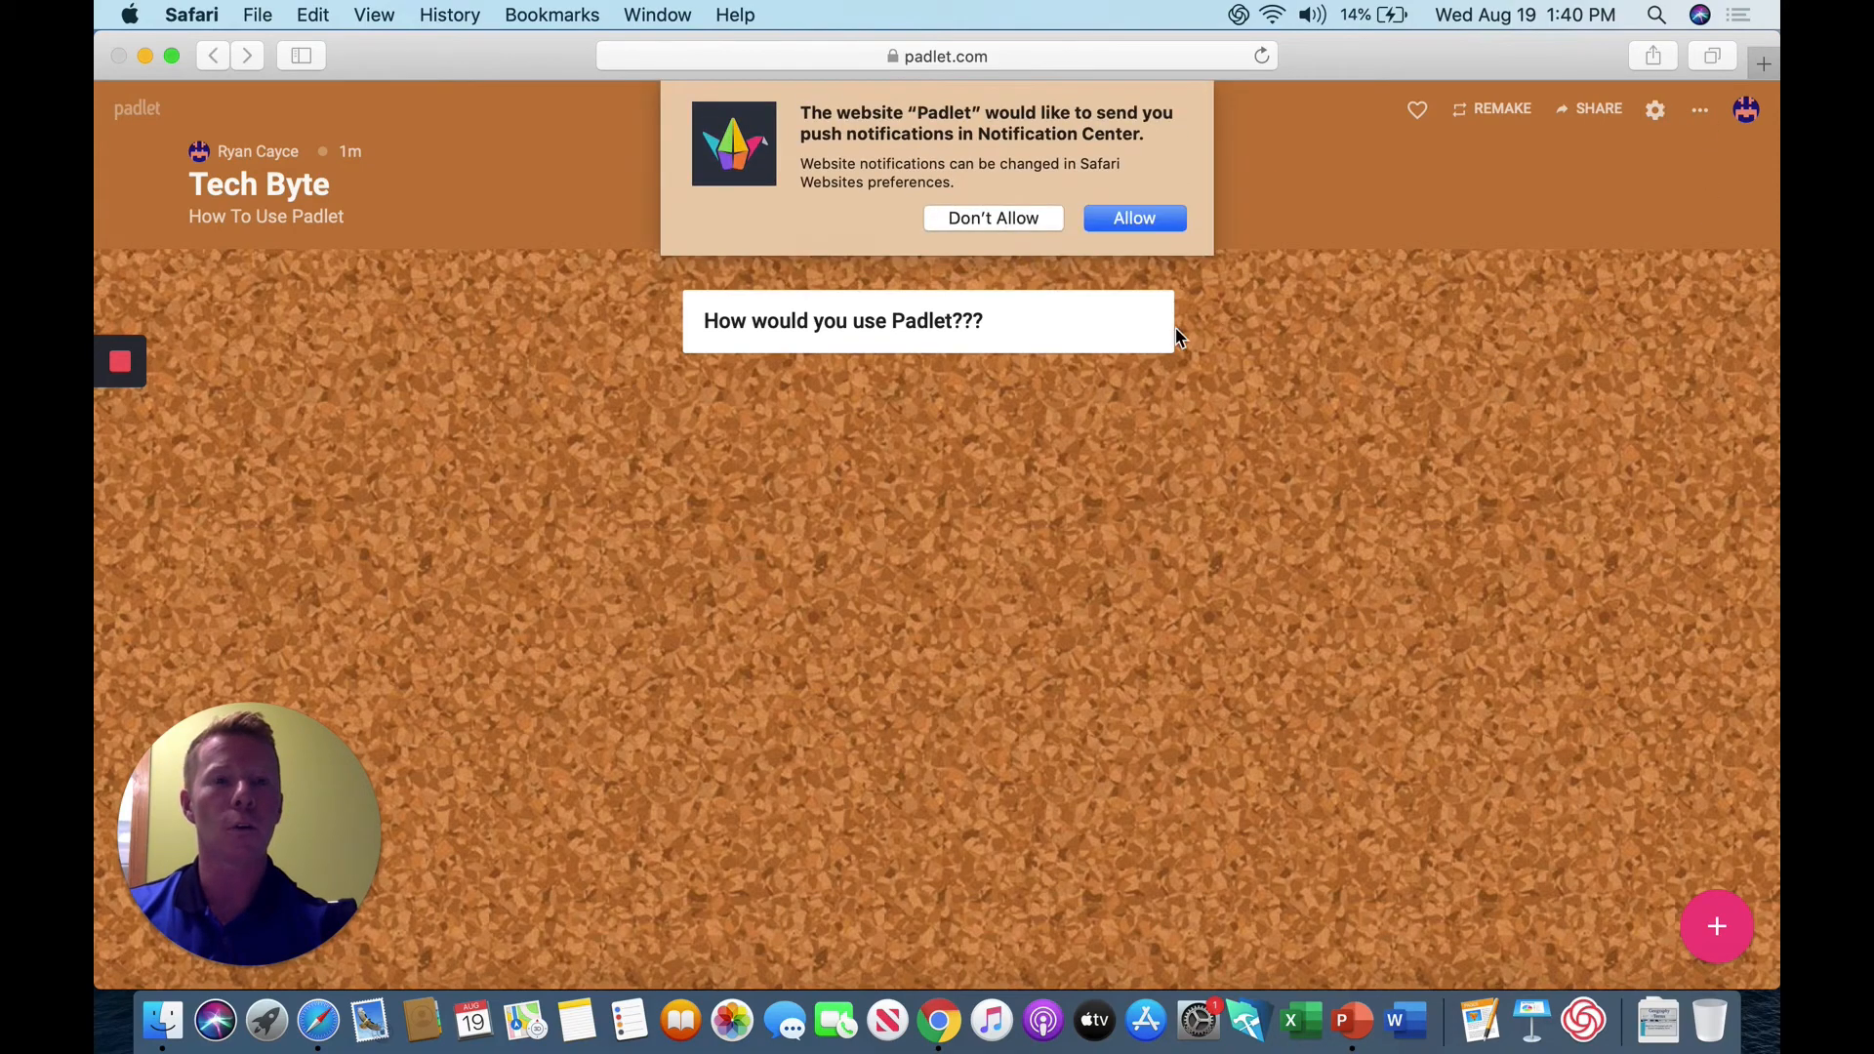
pyautogui.click(1132, 219)
# Step: Open the file upload option for adding a custom wallpaper in the padlet's settings
pyautogui.click(1655, 110)
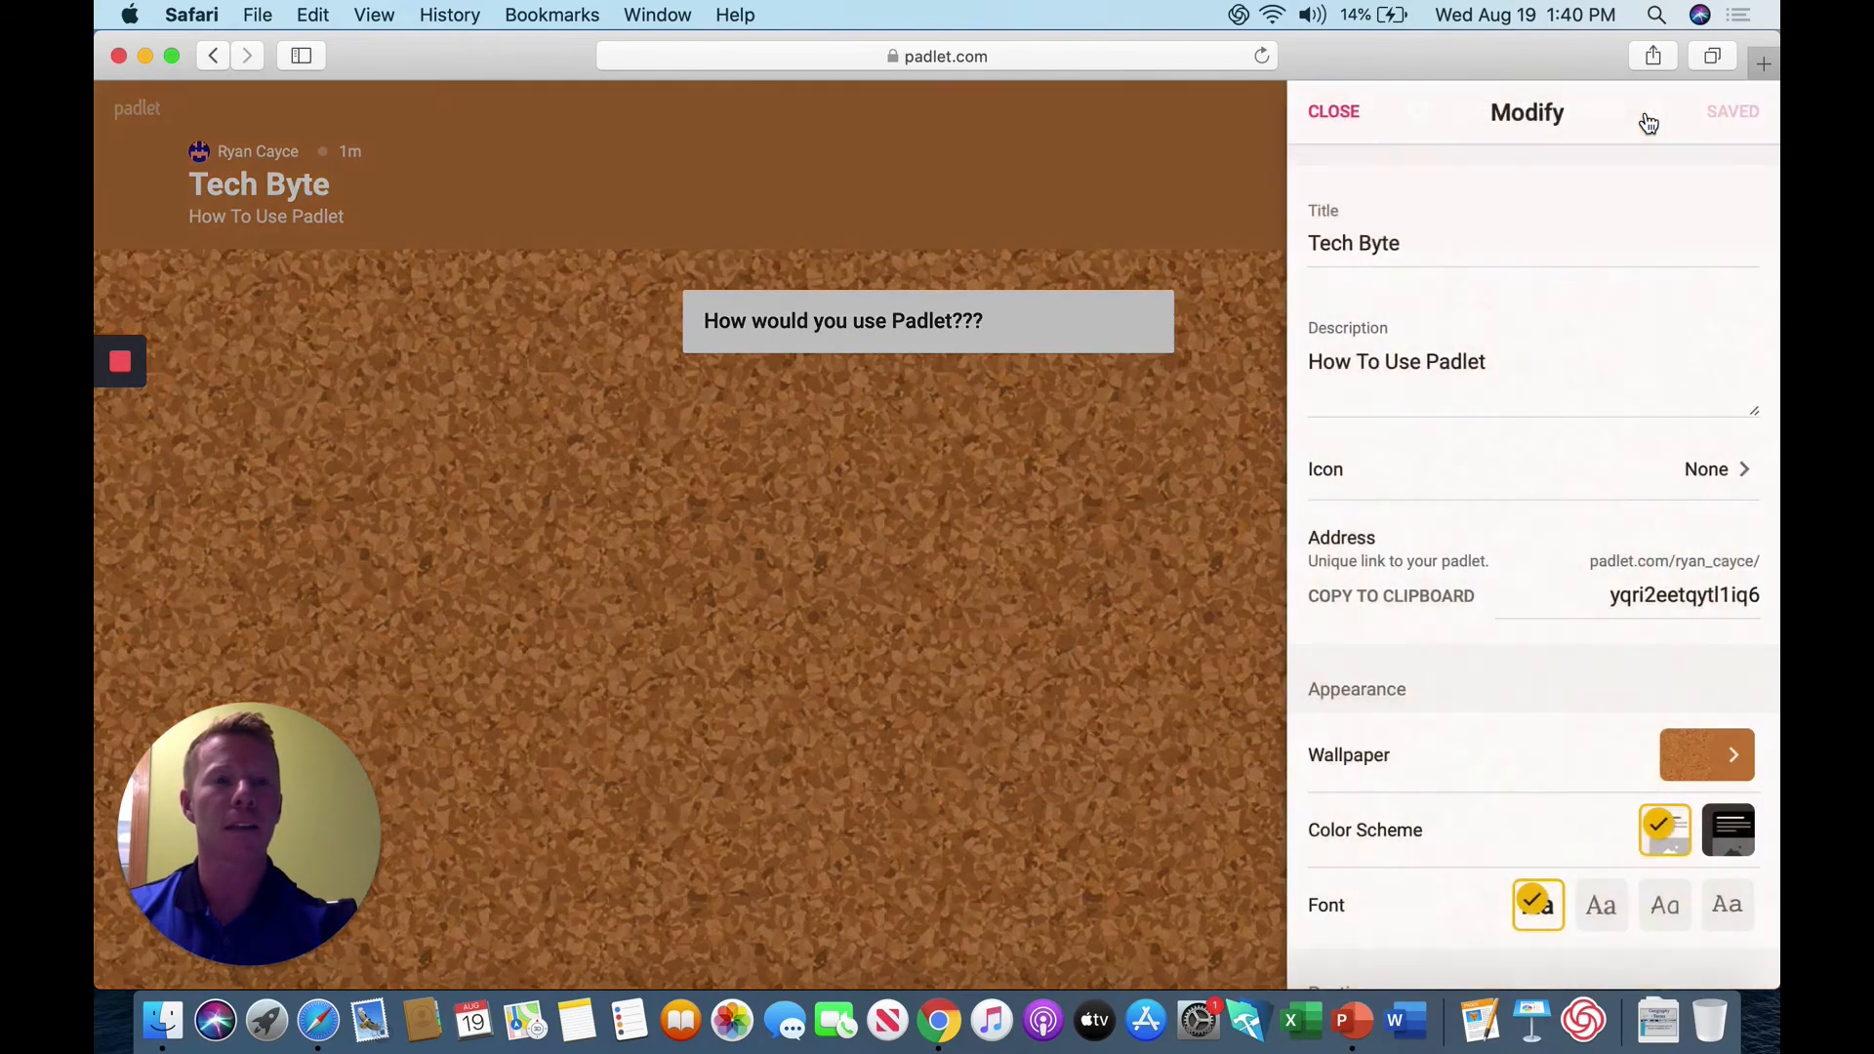
pyautogui.scroll(-4, 1684, 505)
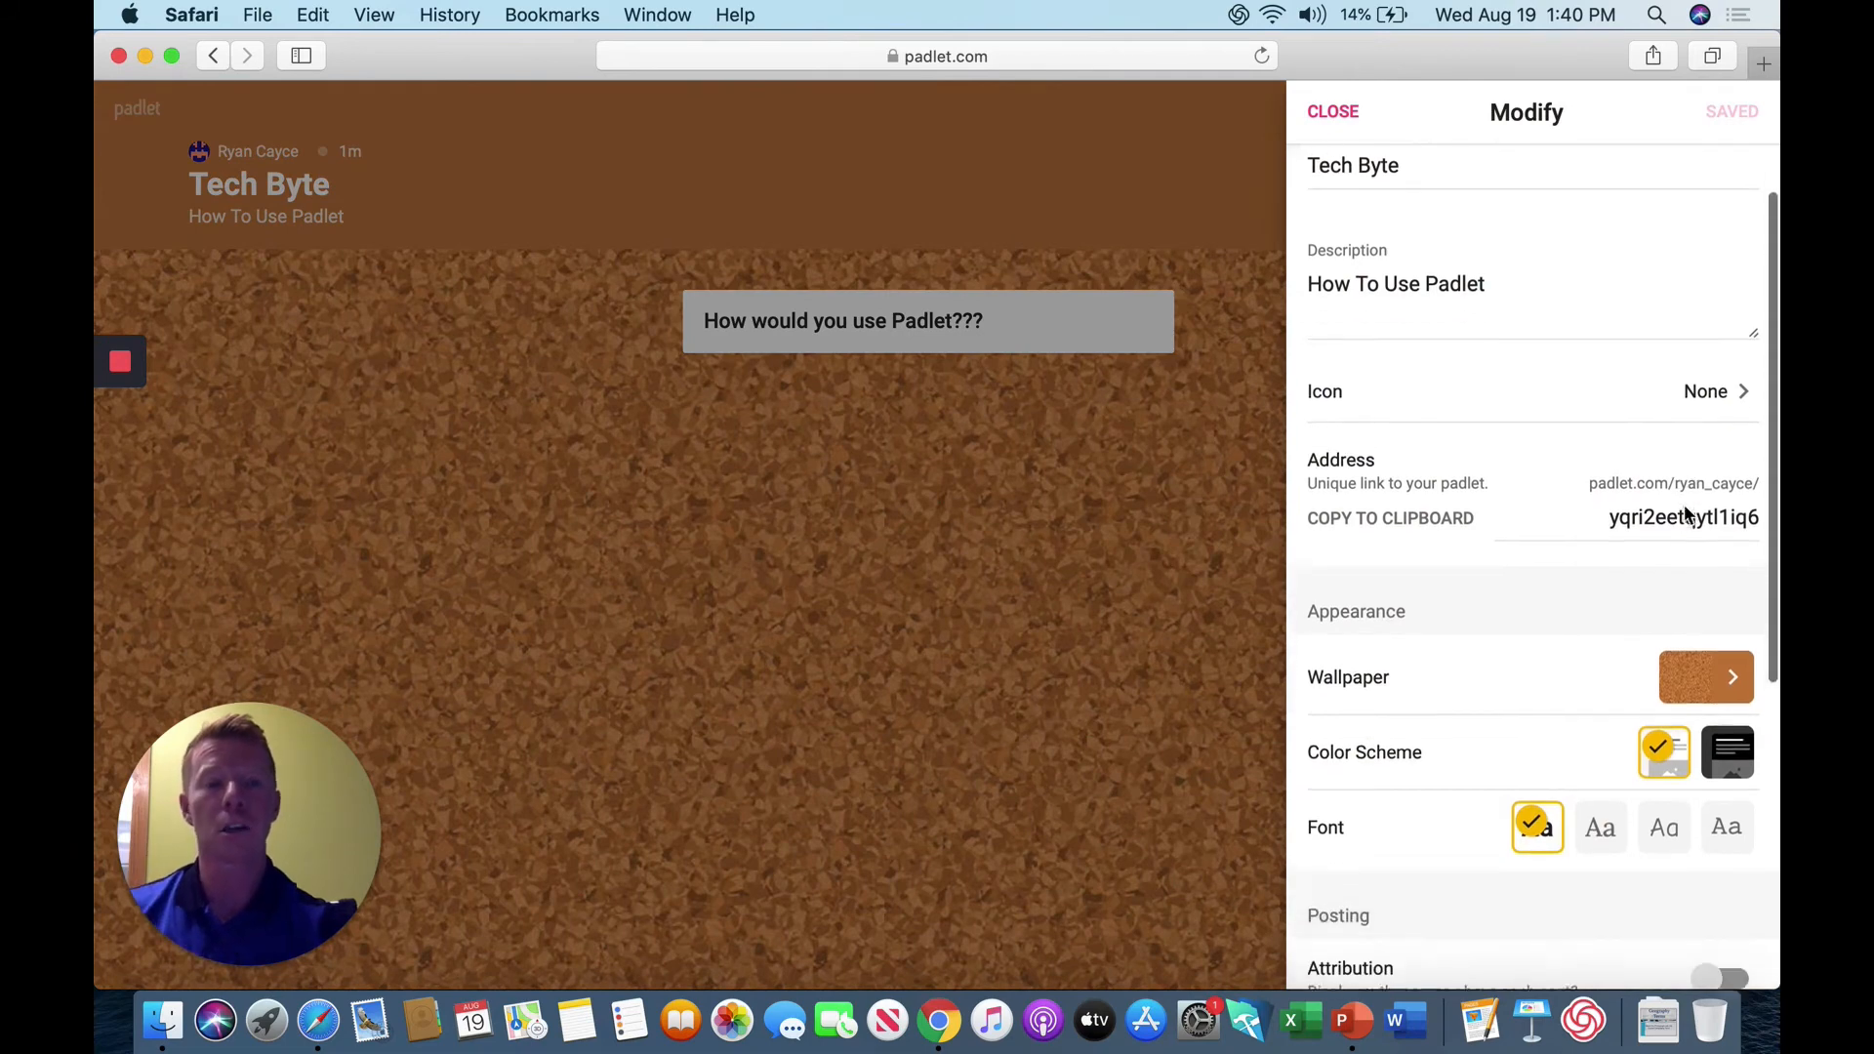
pyautogui.scroll(-5, 1672, 615)
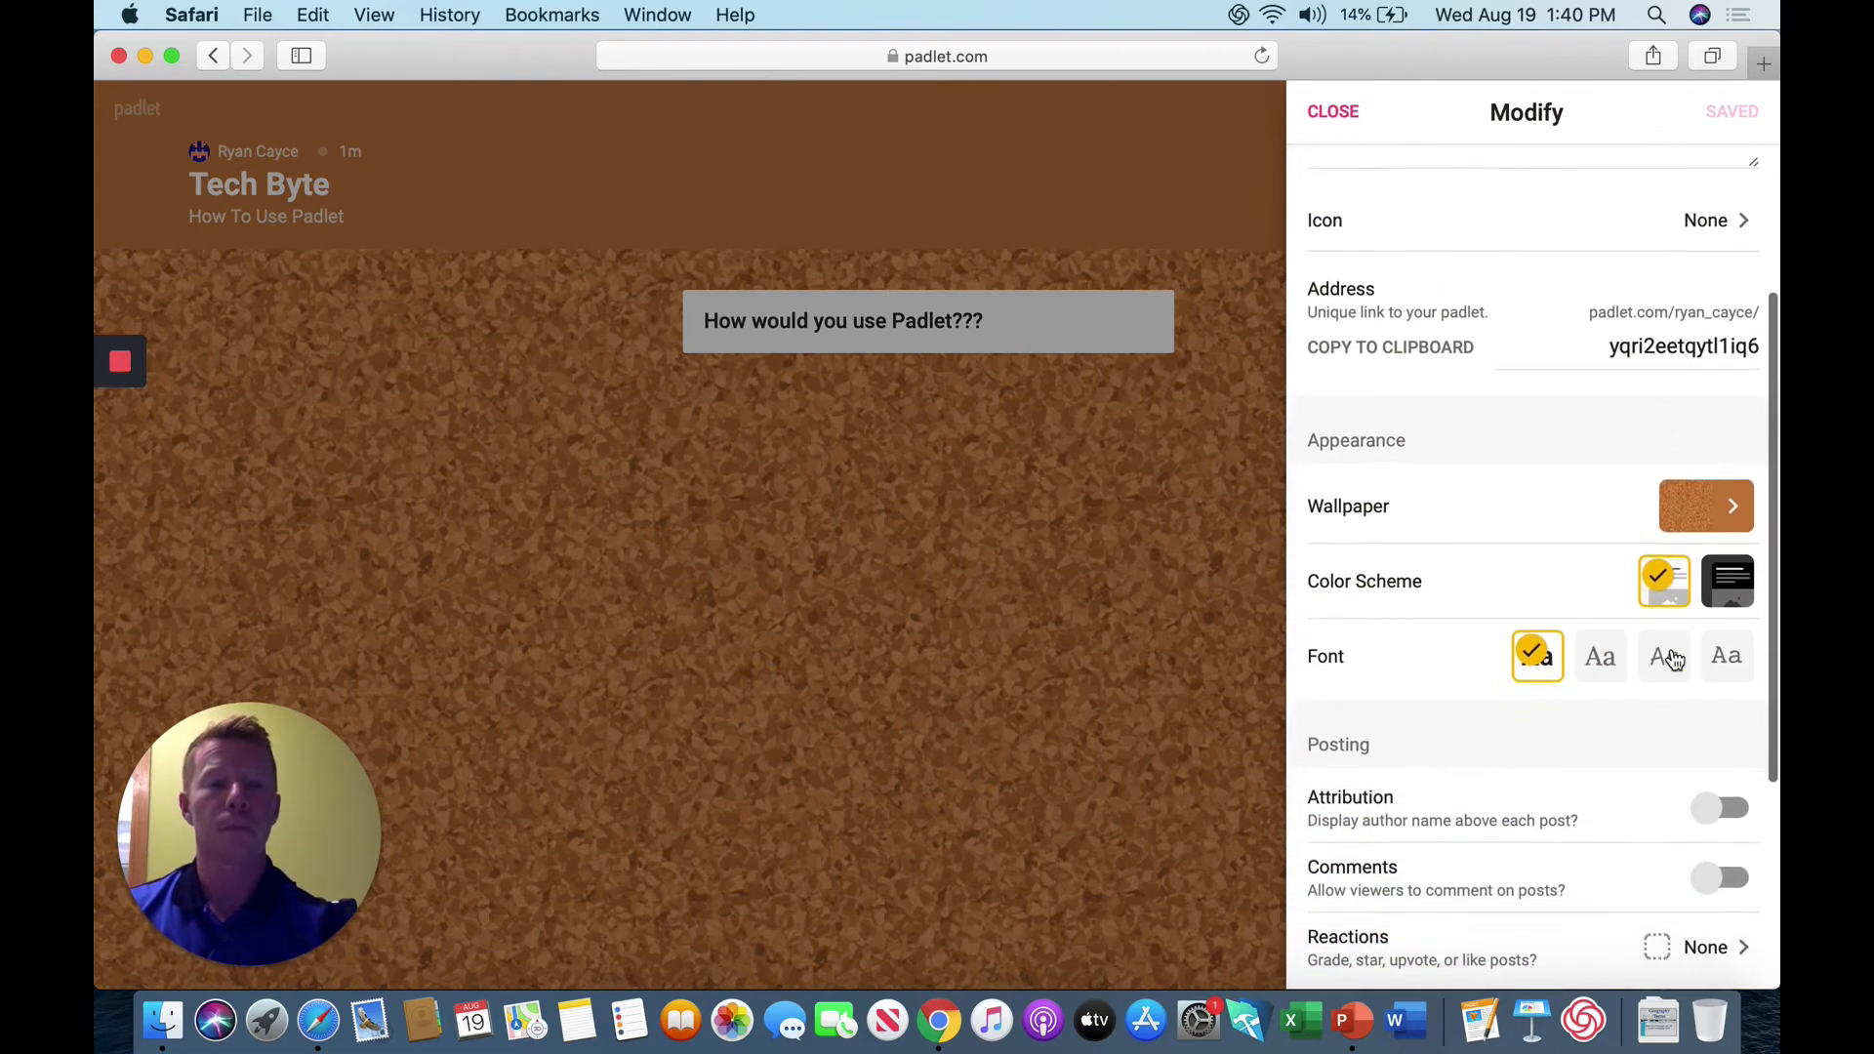
pyautogui.scroll(3, 1672, 649)
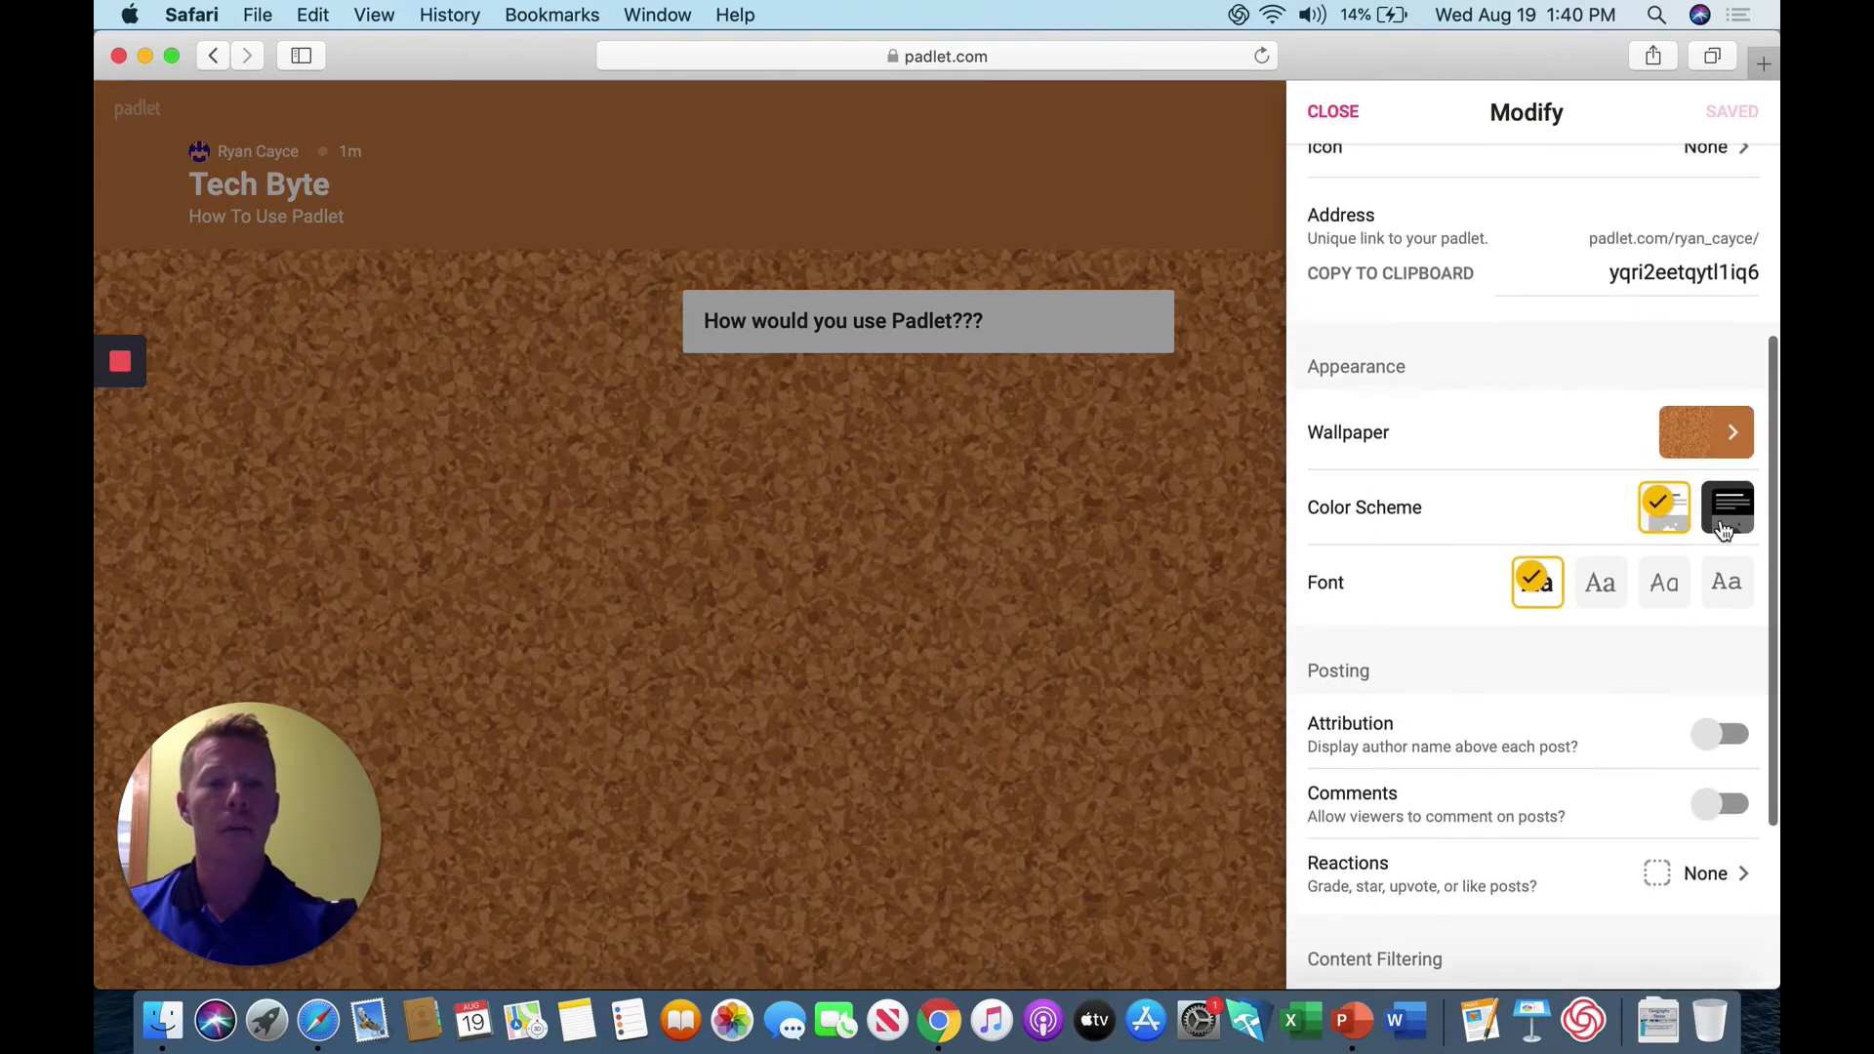
pyautogui.click(1730, 437)
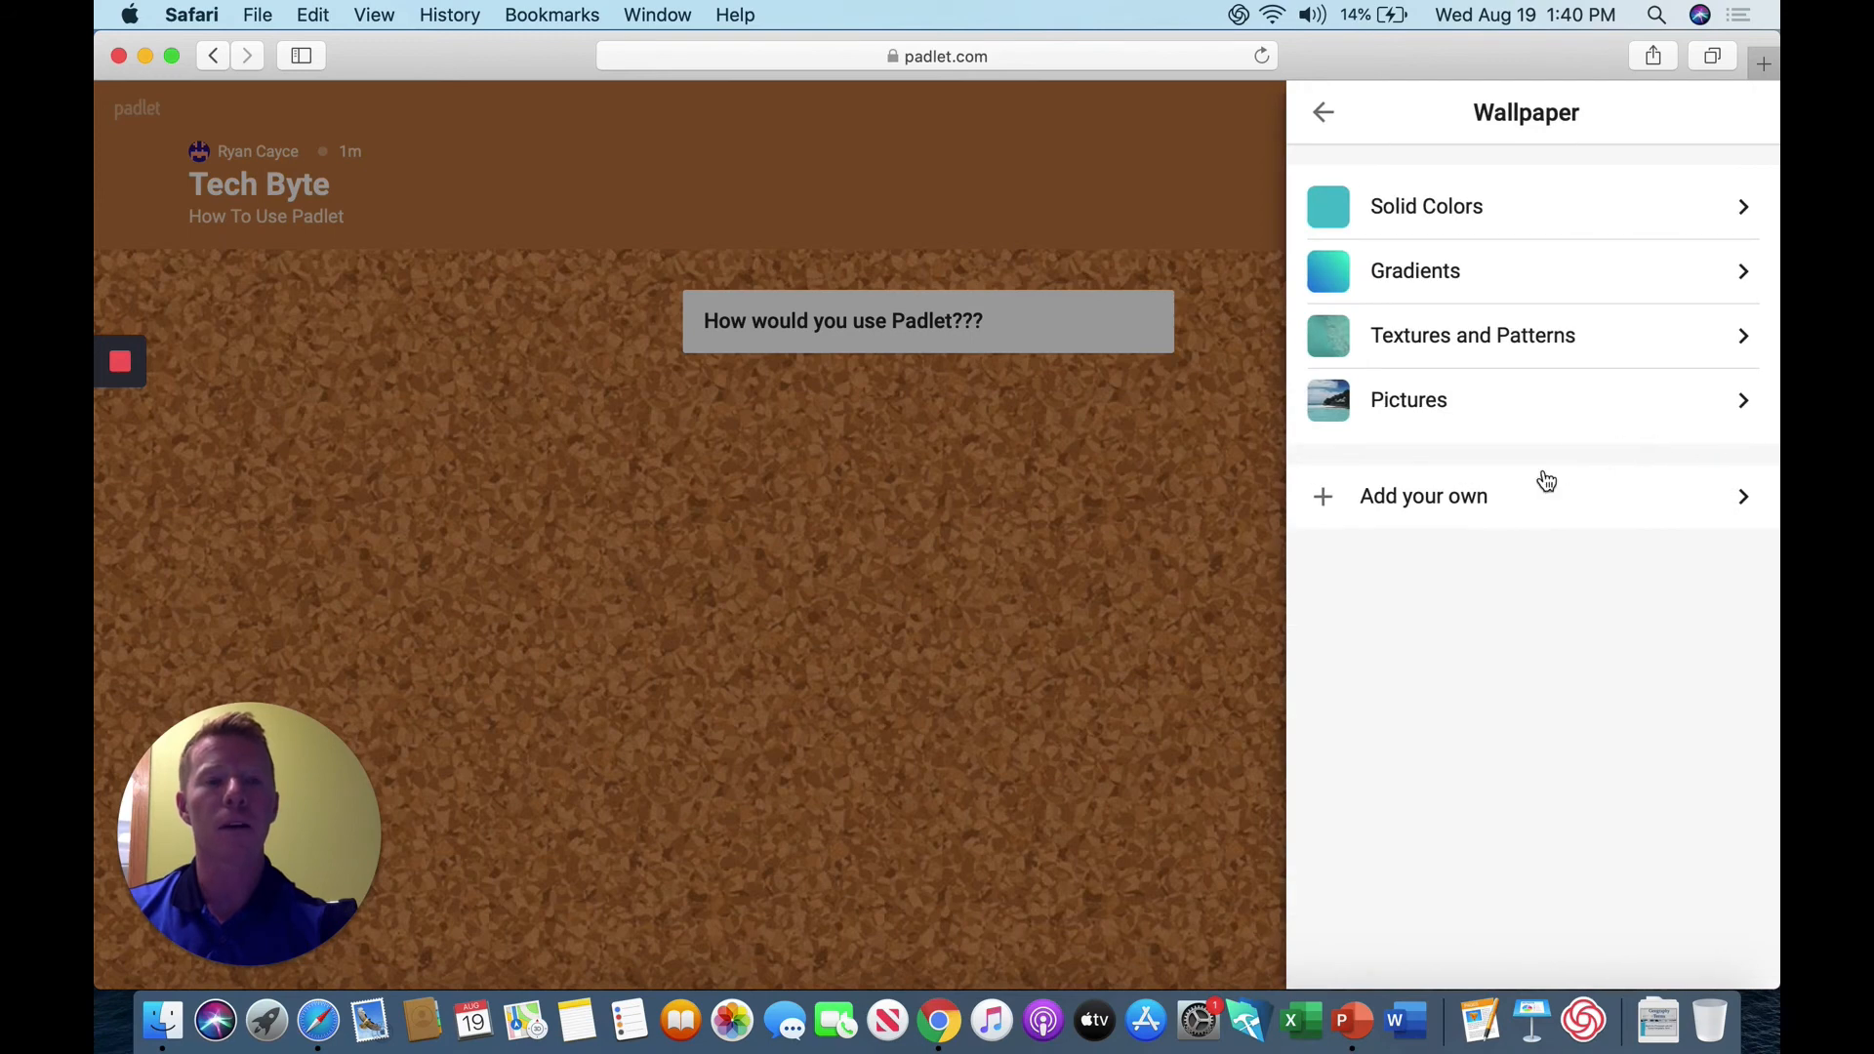
pyautogui.click(1547, 509)
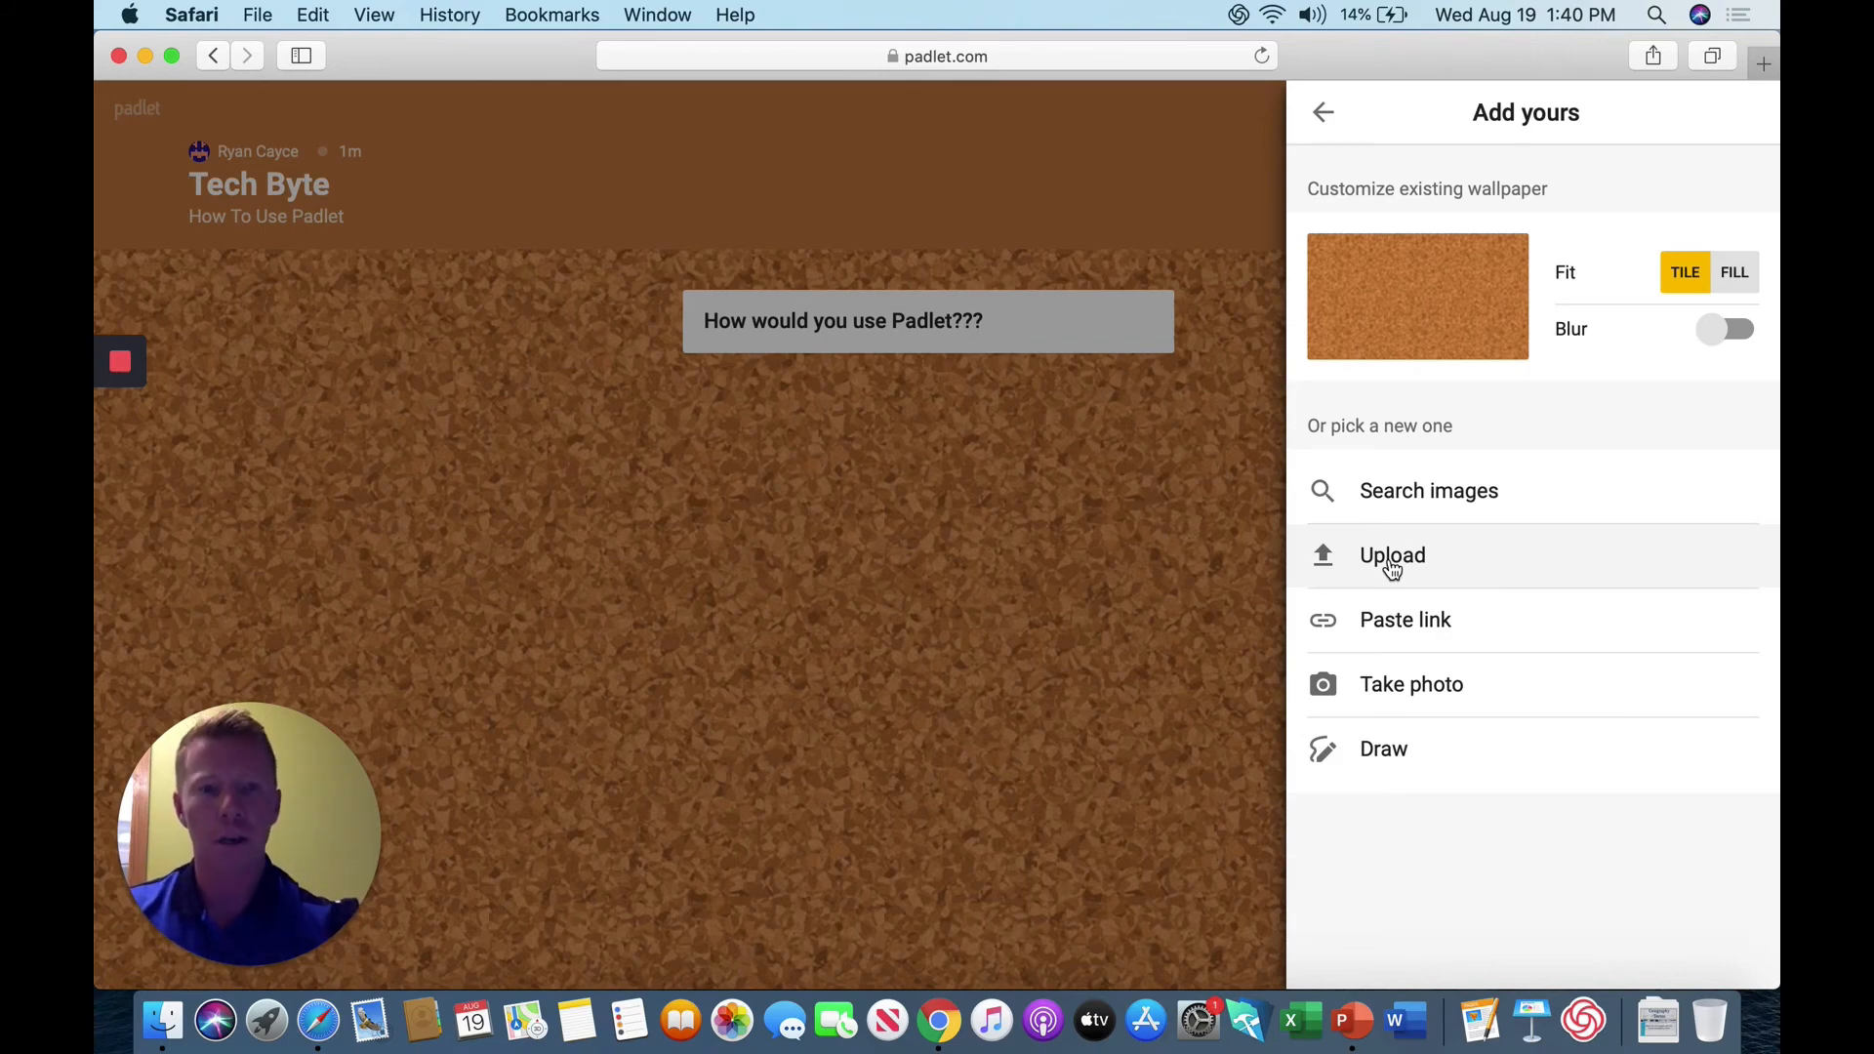
pyautogui.click(1392, 569)
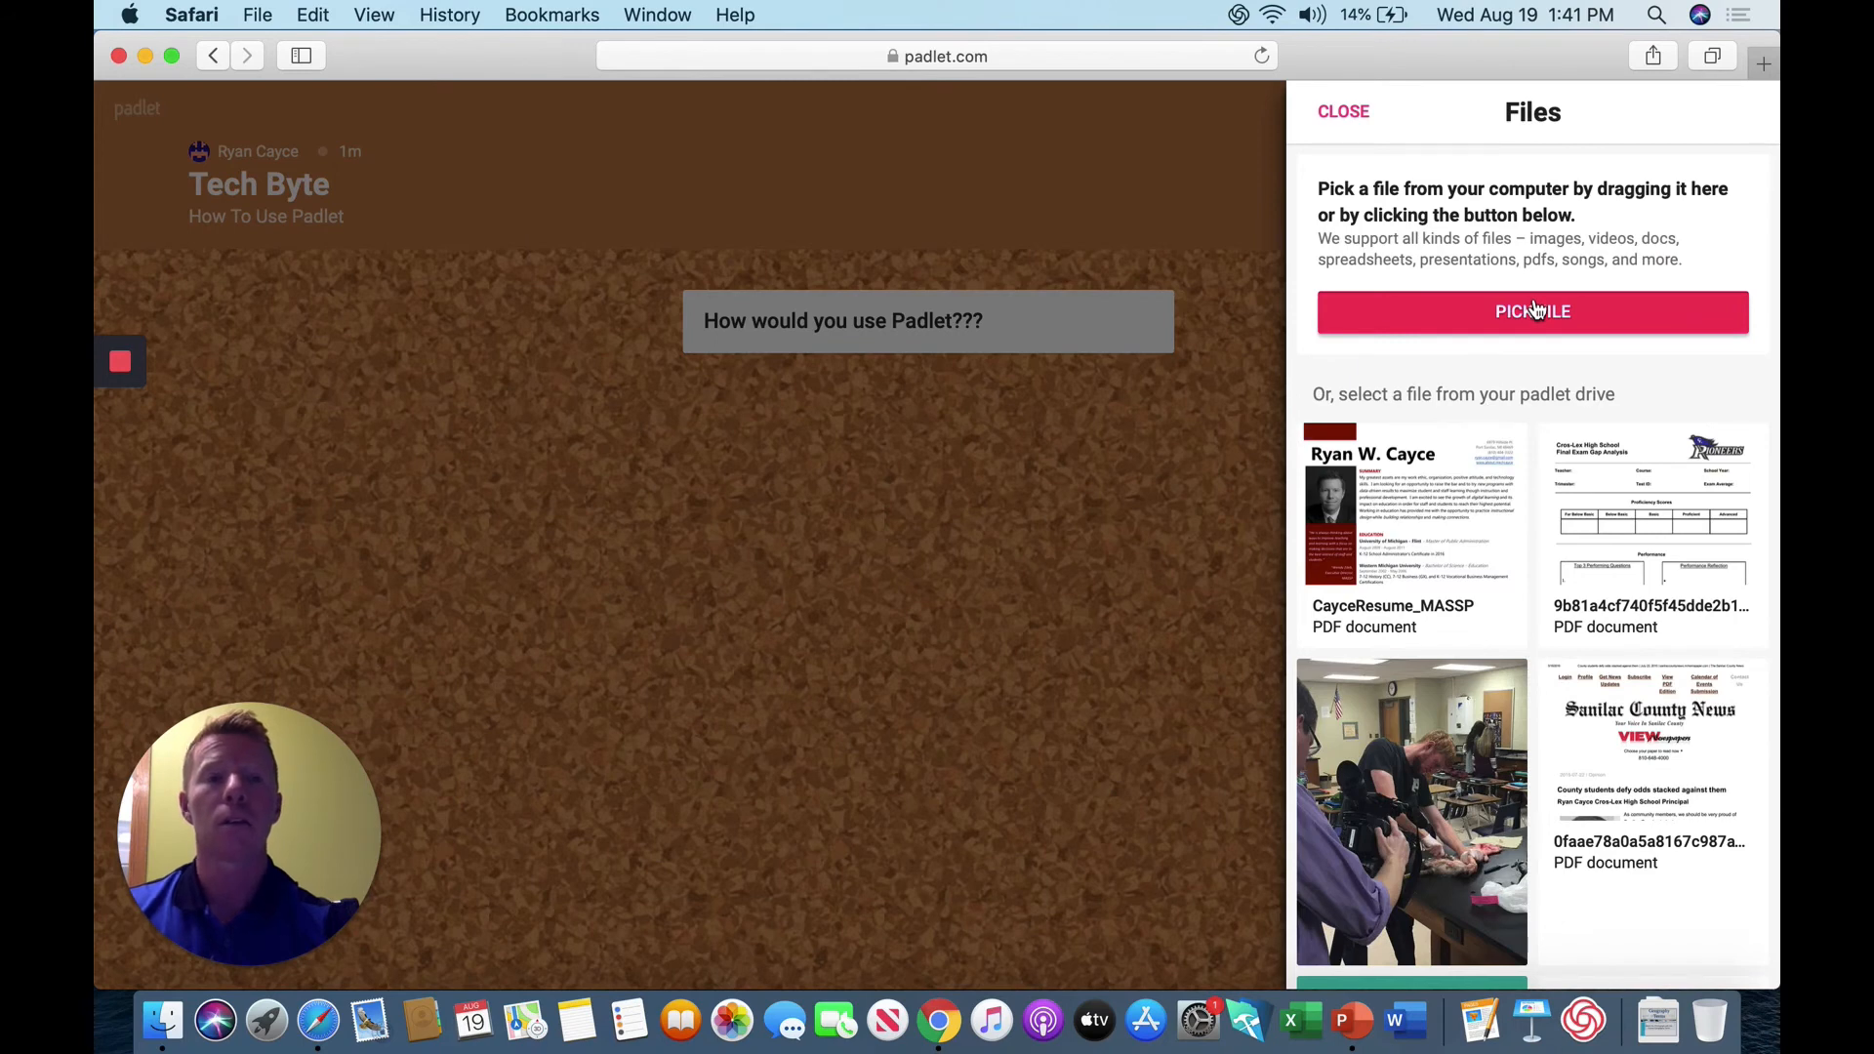
# Step: Preview the Frayer, KWL and Venn images on the Desktop and upload Frayer as the custom wallpaper
pyautogui.click(1534, 311)
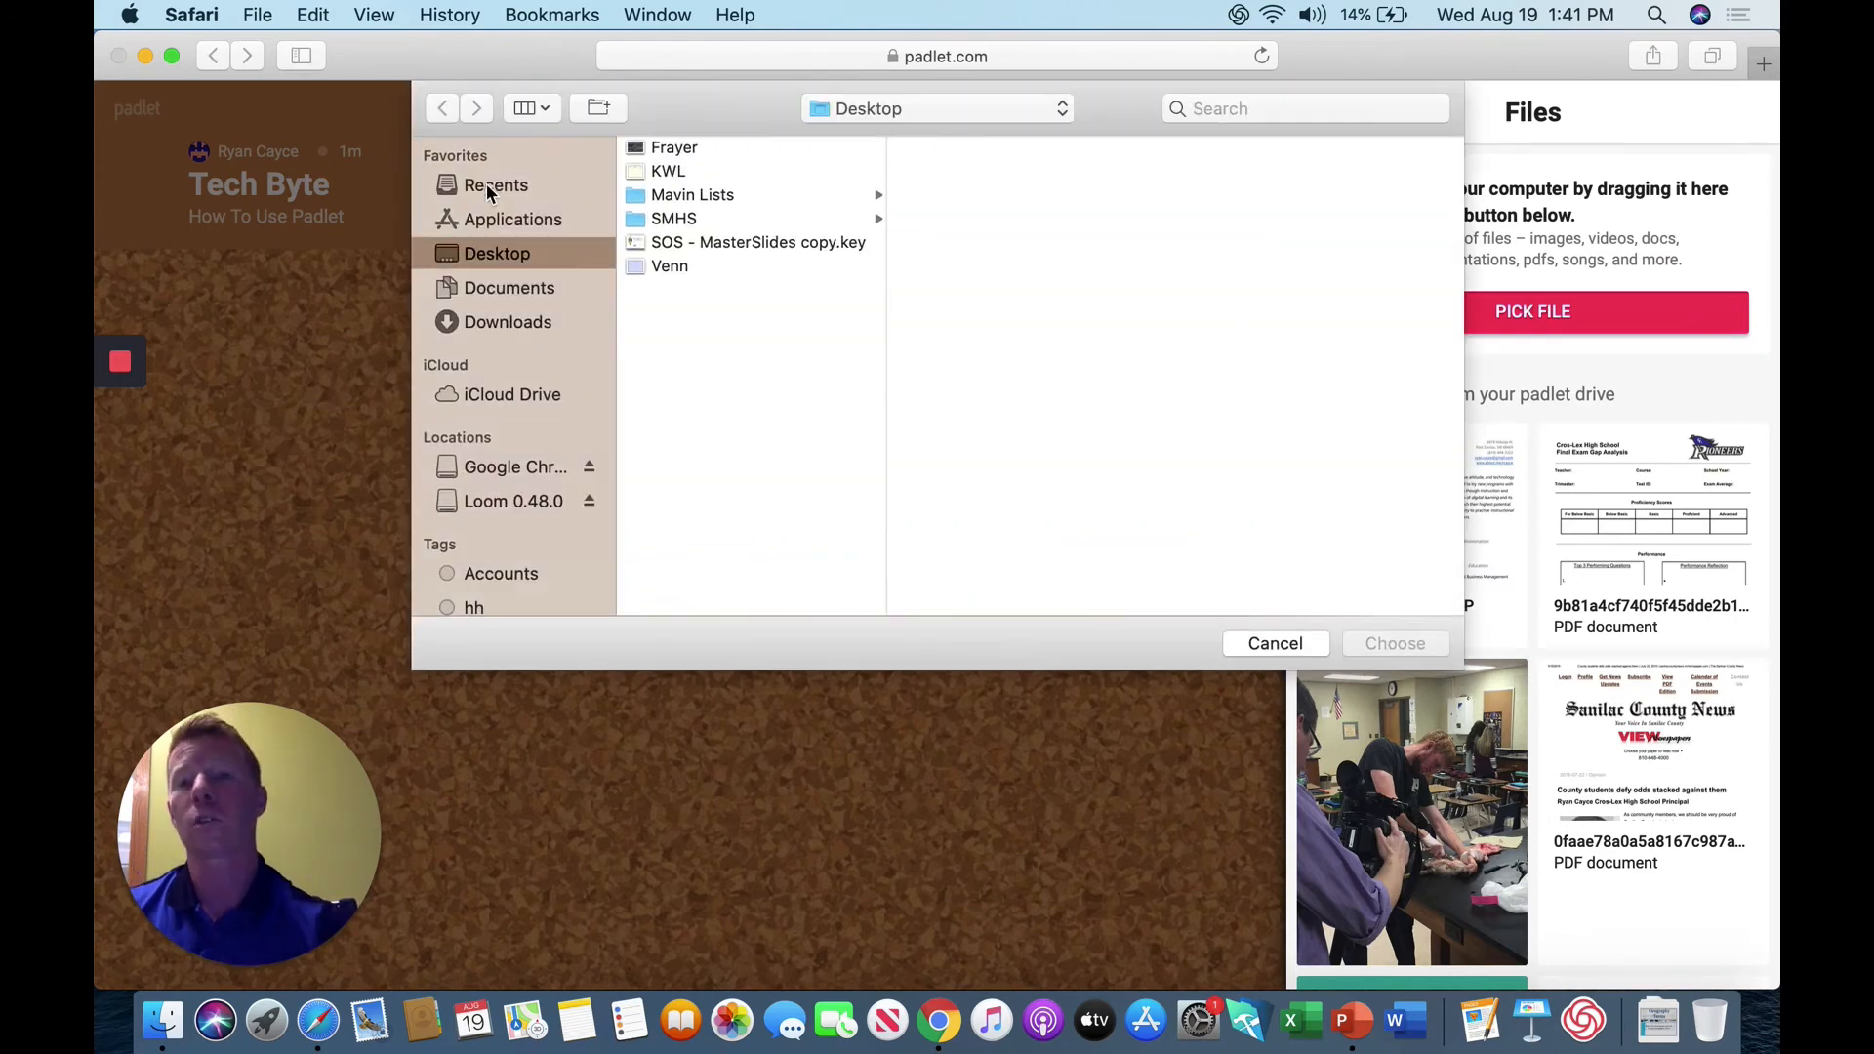
pyautogui.click(695, 148)
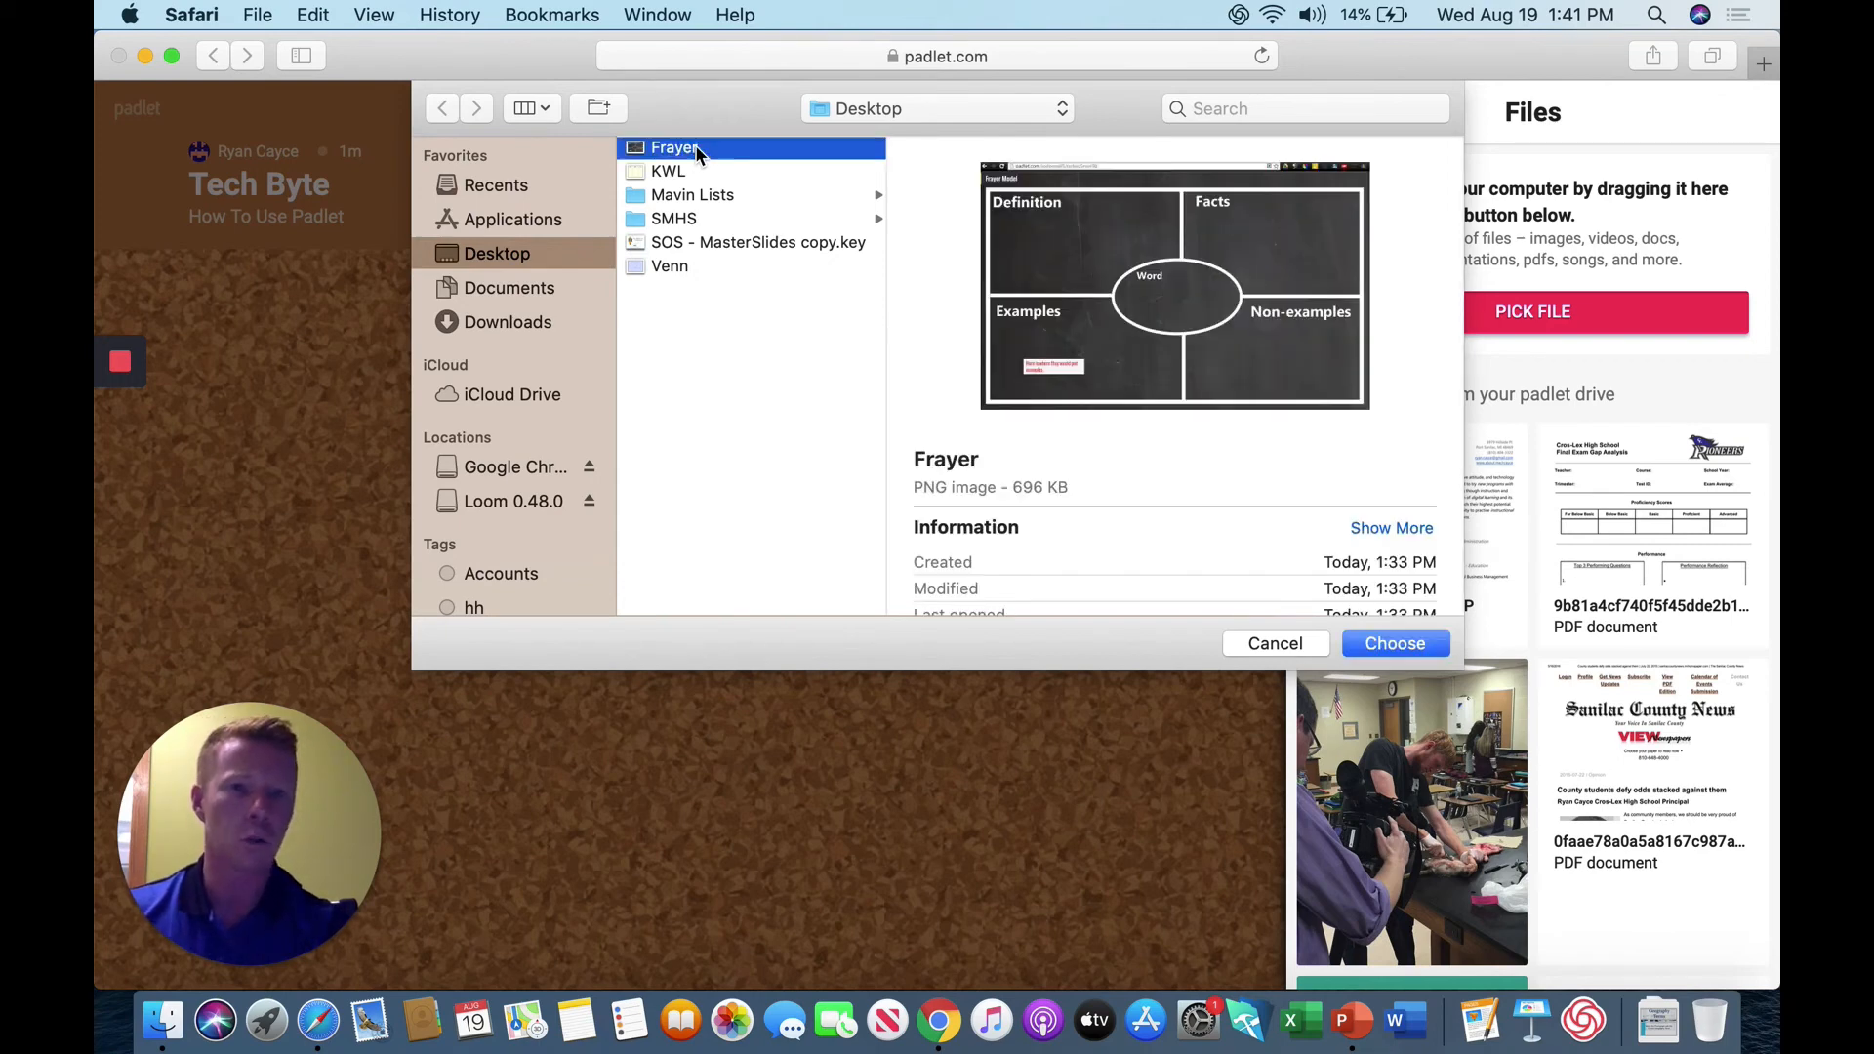
pyautogui.click(680, 168)
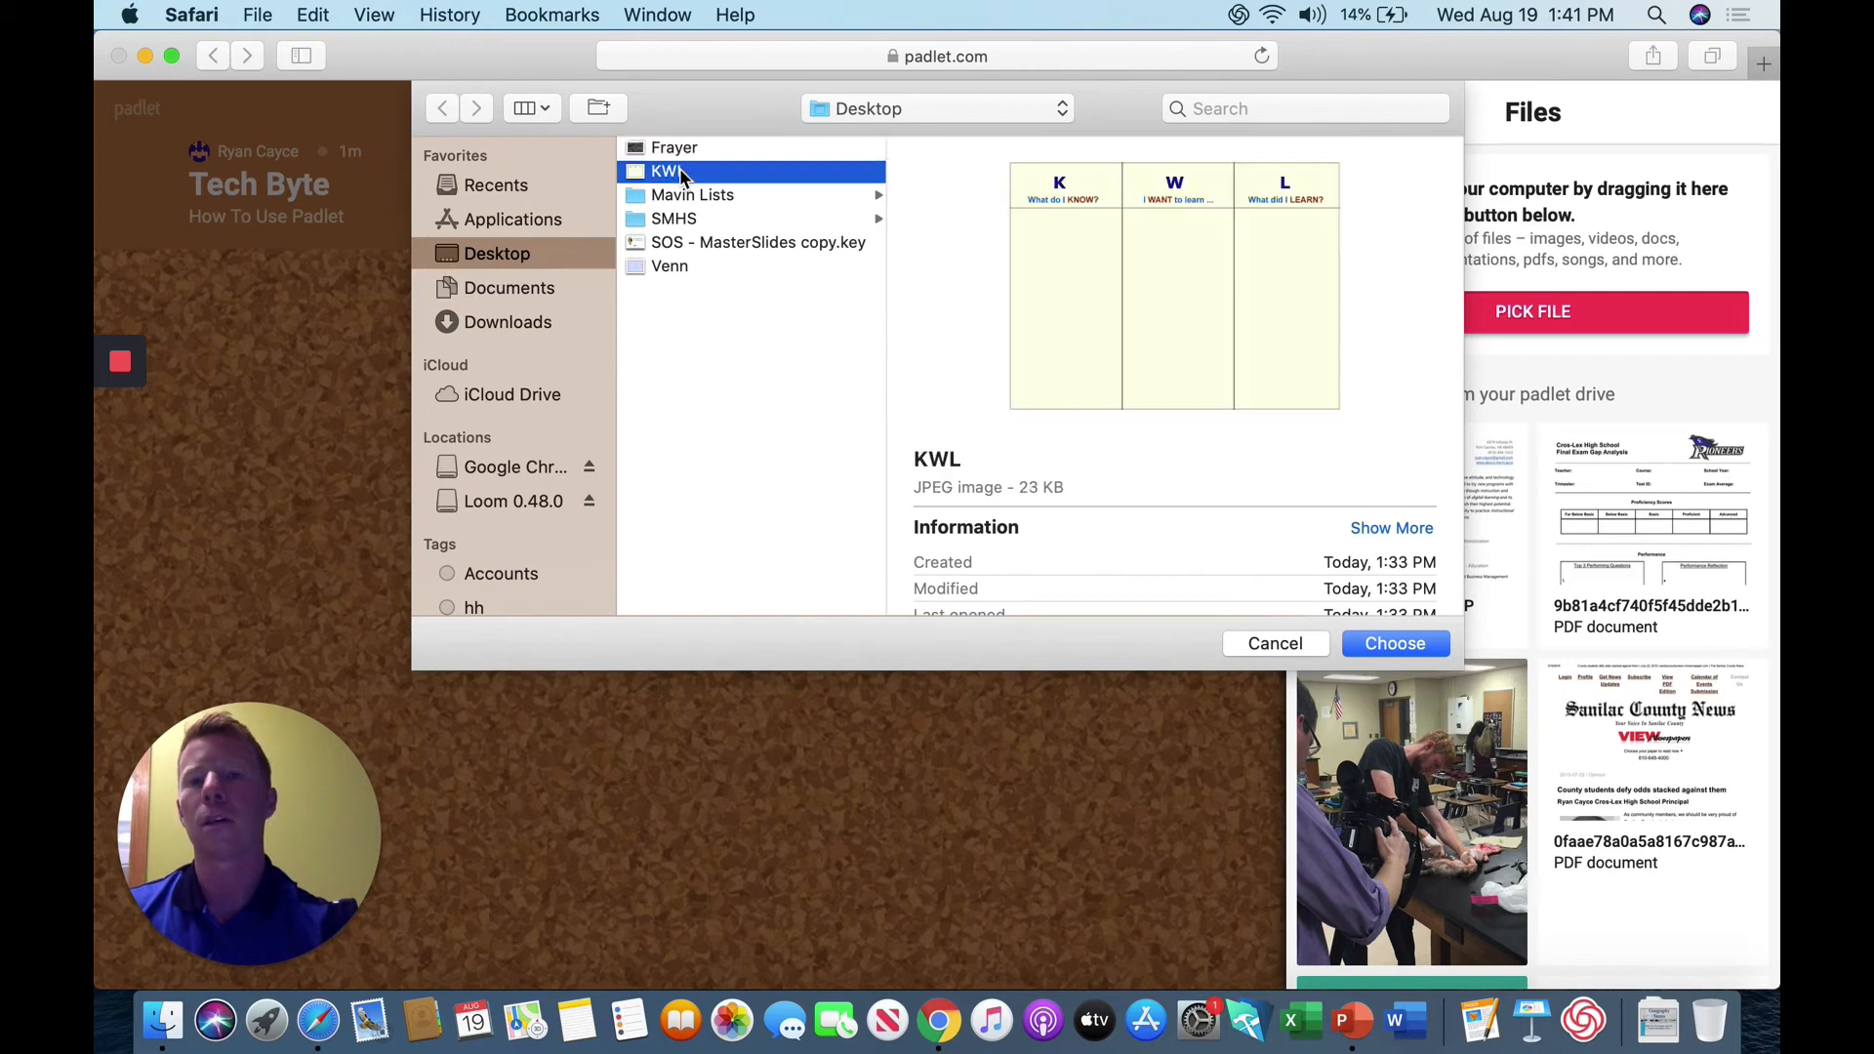
pyautogui.click(646, 266)
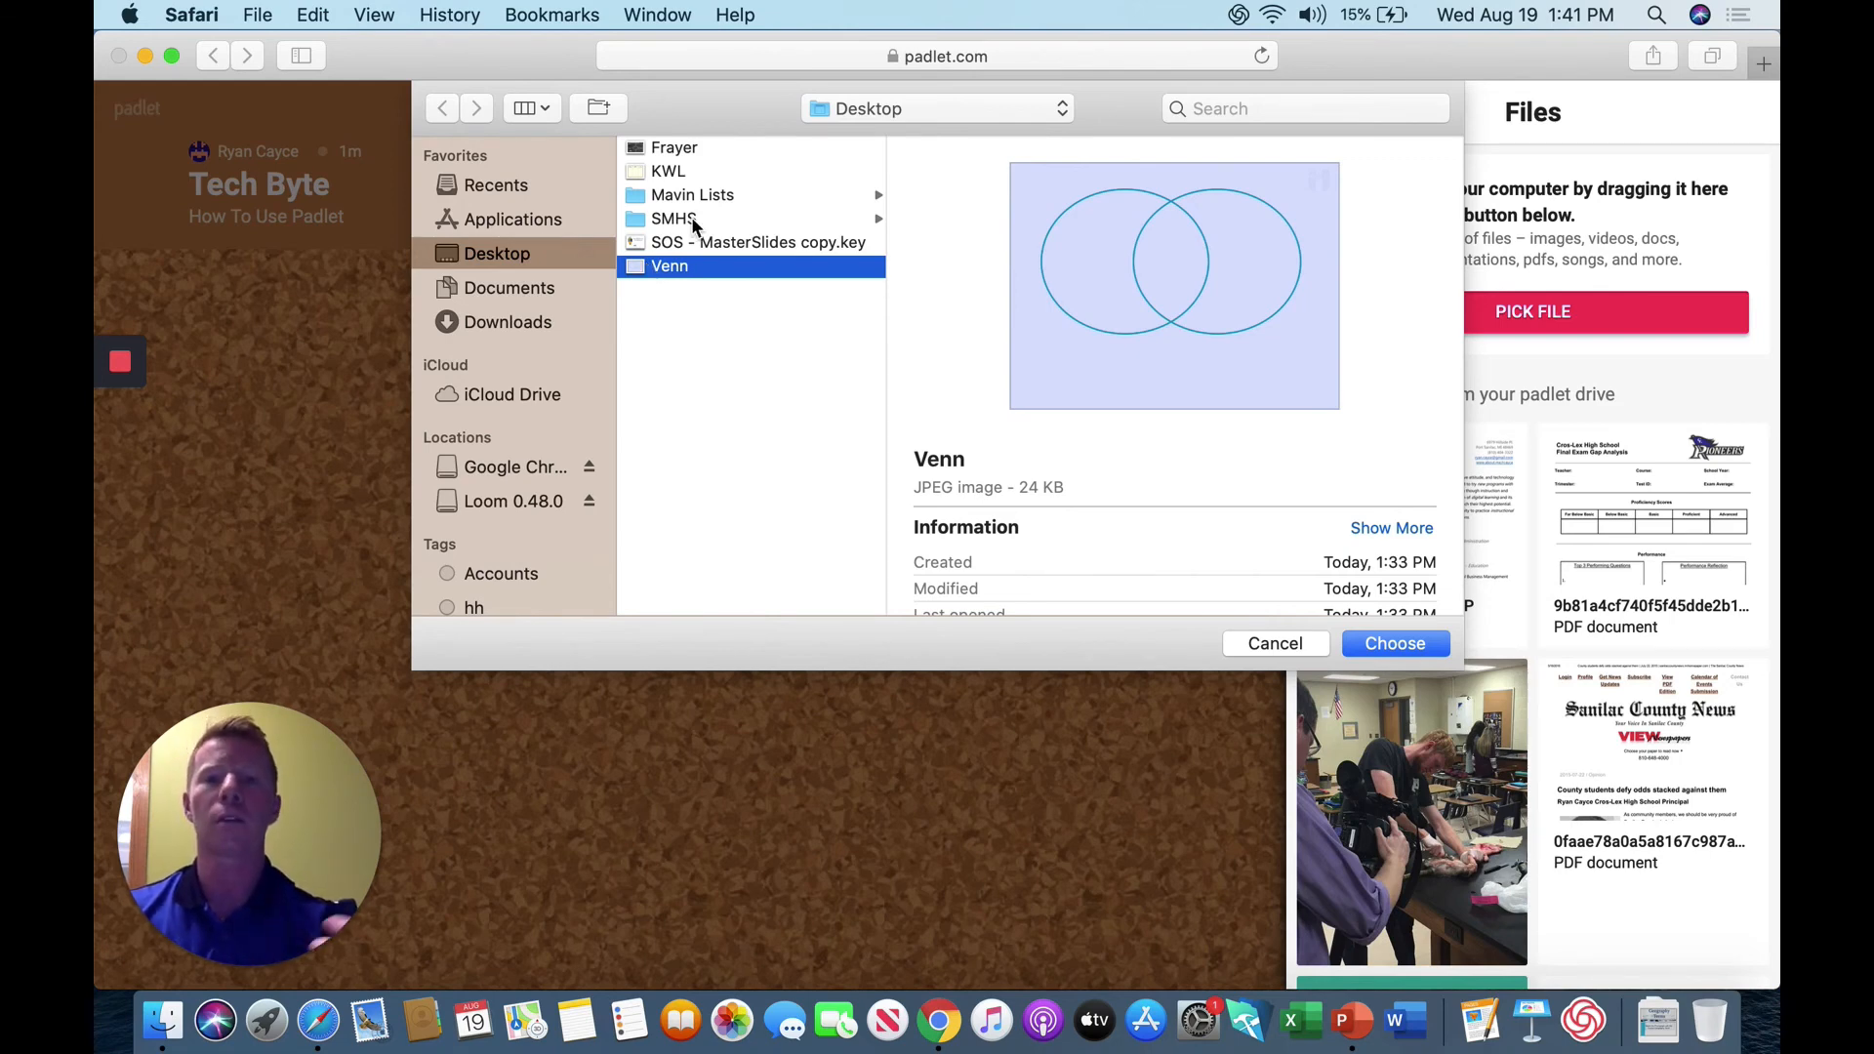
pyautogui.click(661, 152)
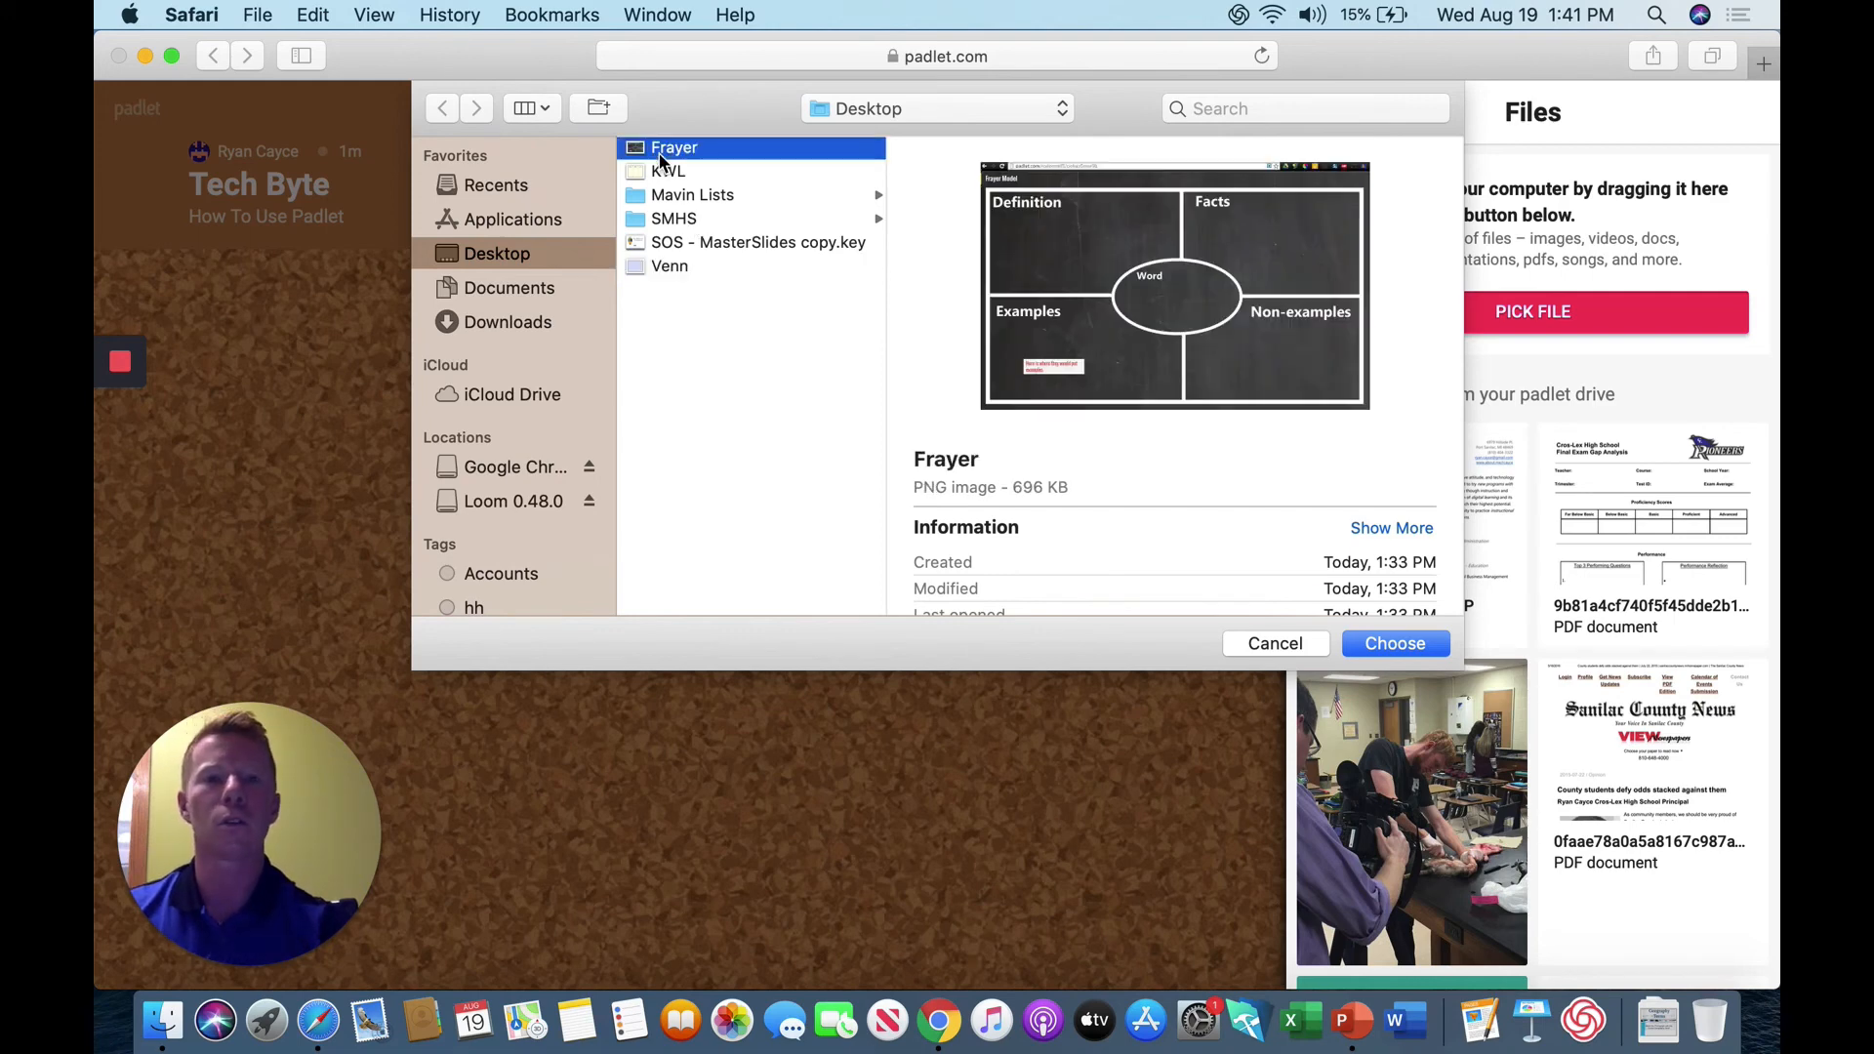
pyautogui.click(1411, 644)
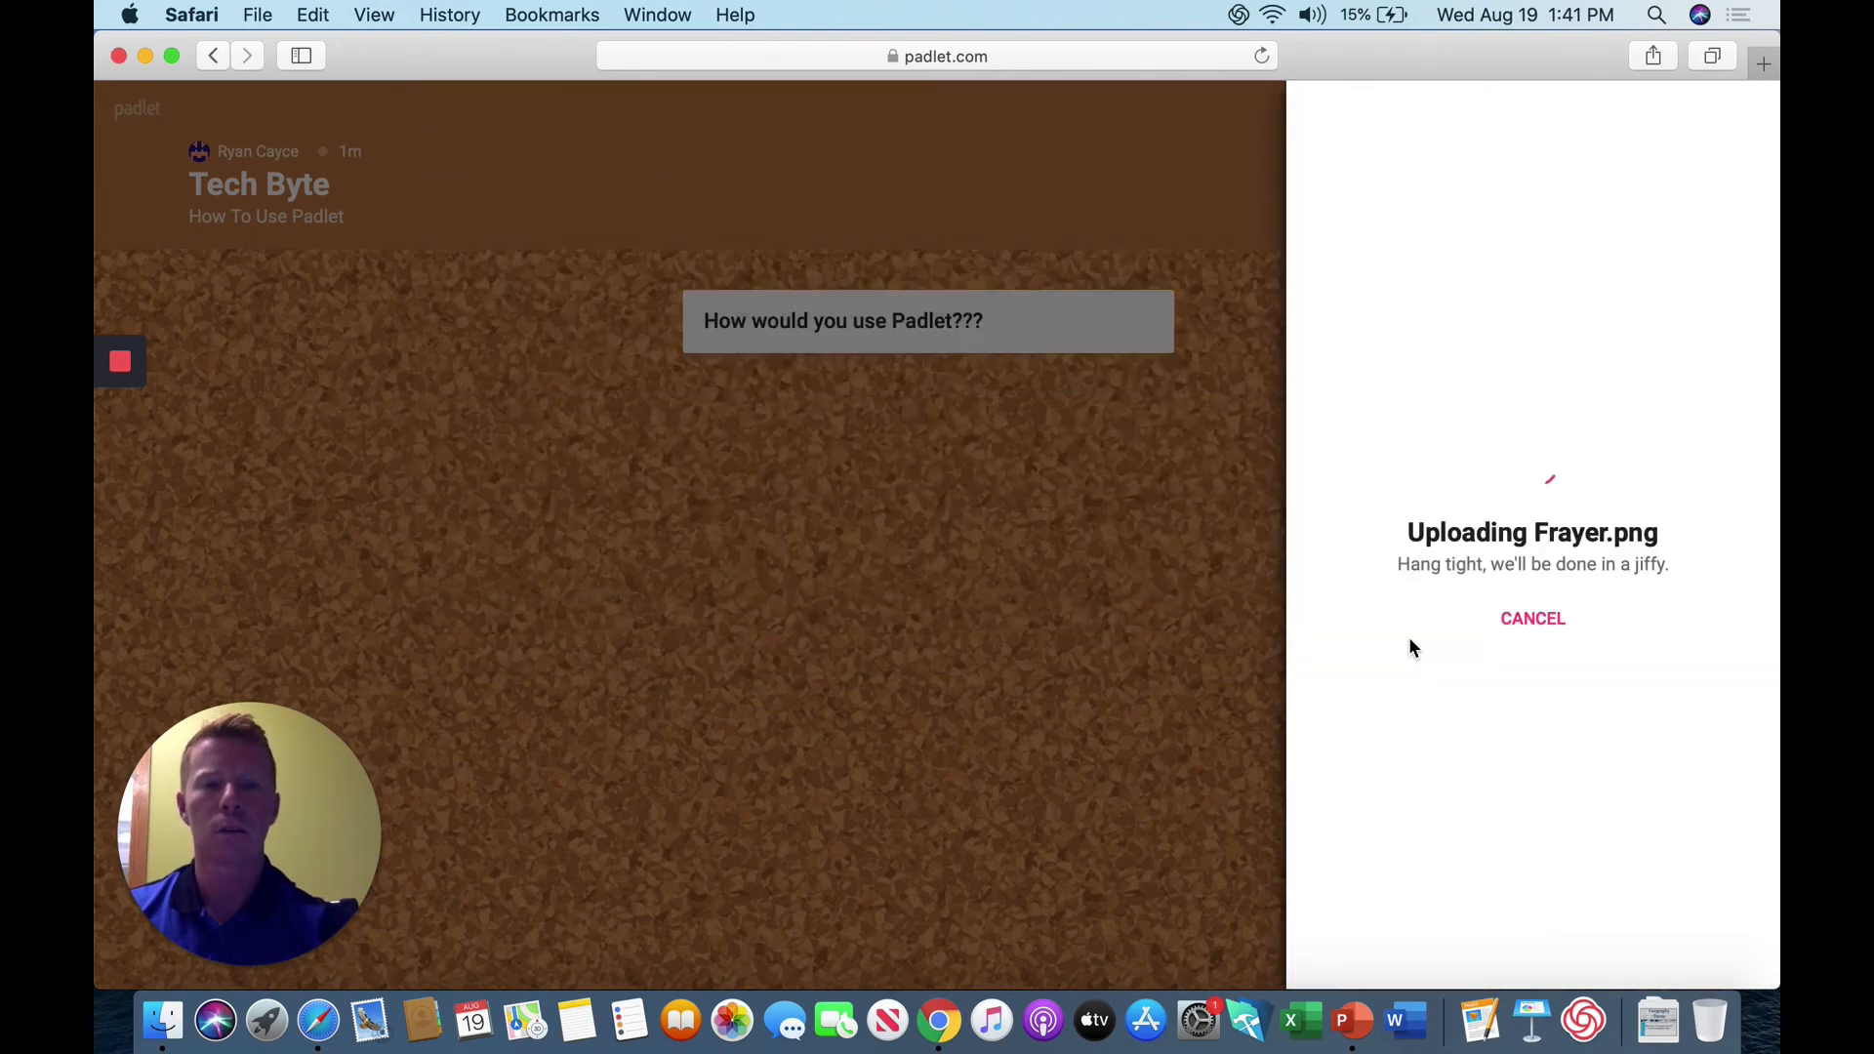